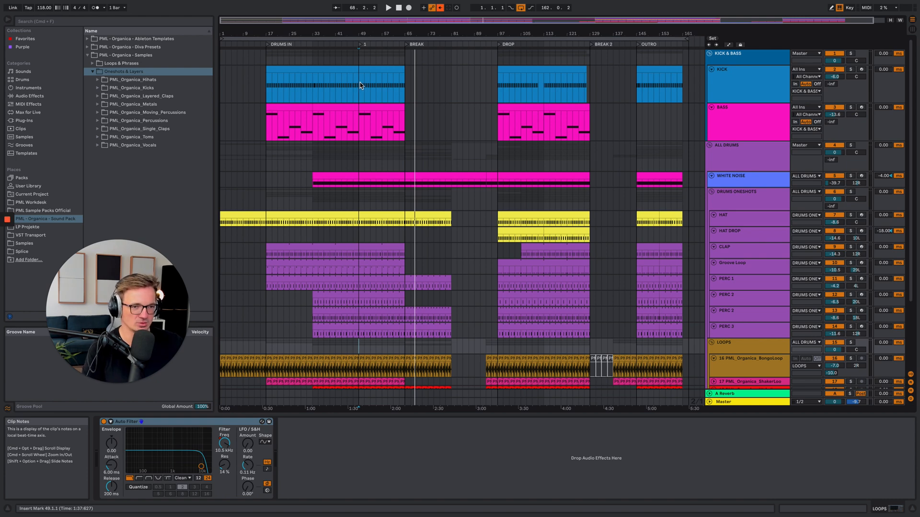
Step: Play the arrangement from bar 49 and look over the kick, bass, drum and melodic tracks
left_click(360, 85)
key("space")
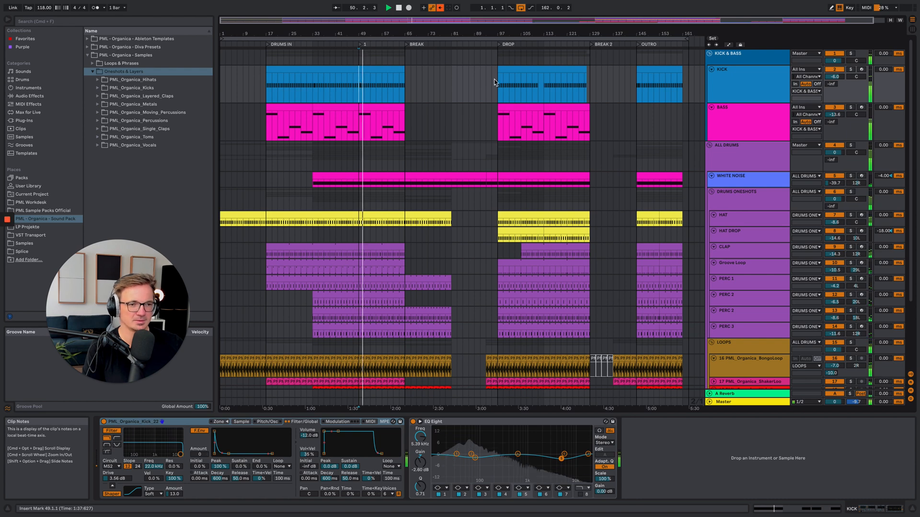
scroll(594, 182, "down", 2)
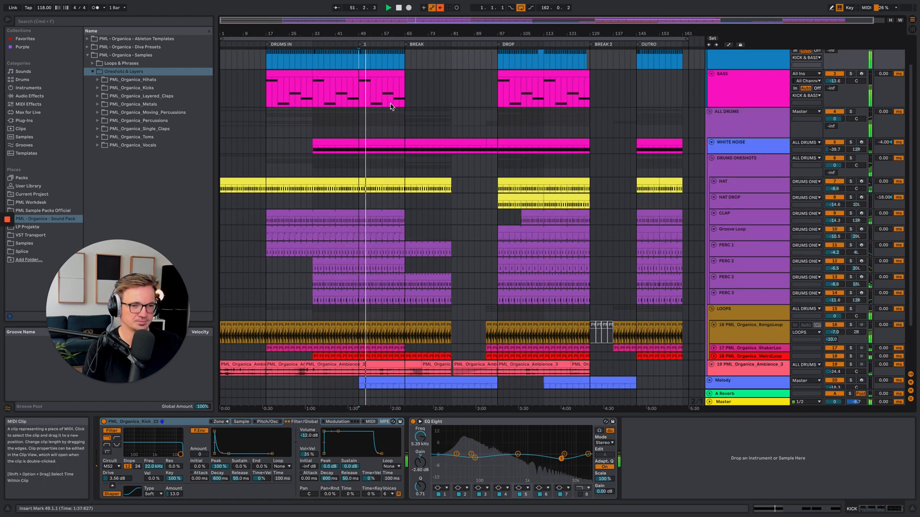
left_click(383, 76)
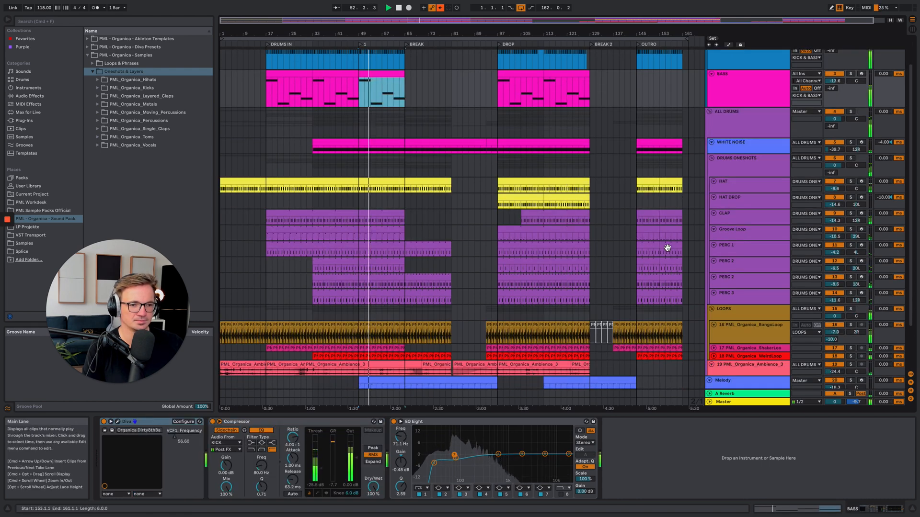
scroll(663, 164, "up", 2)
scroll(666, 161, "down", 5)
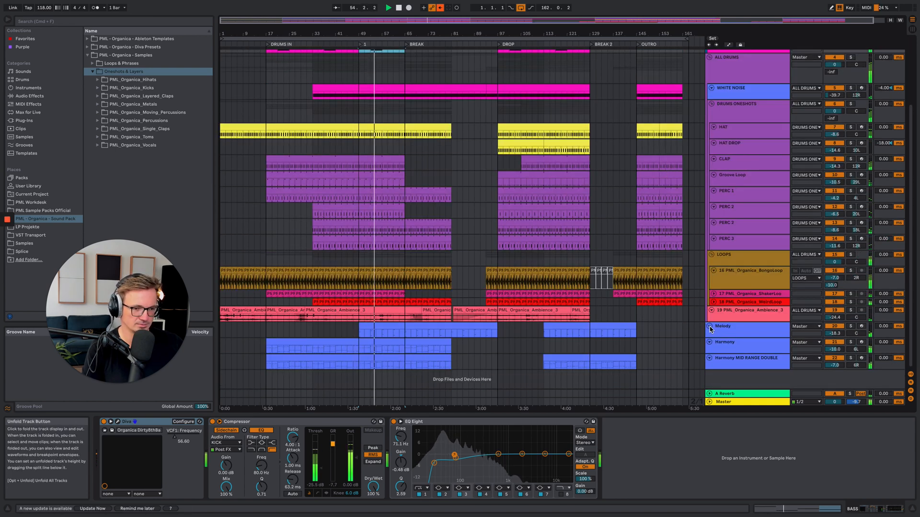
Step: Examine the Harmony clip's notes around bars 49 to 63 in the MIDI note editor, then hide the detail view
left_click(388, 341)
double_click(388, 340)
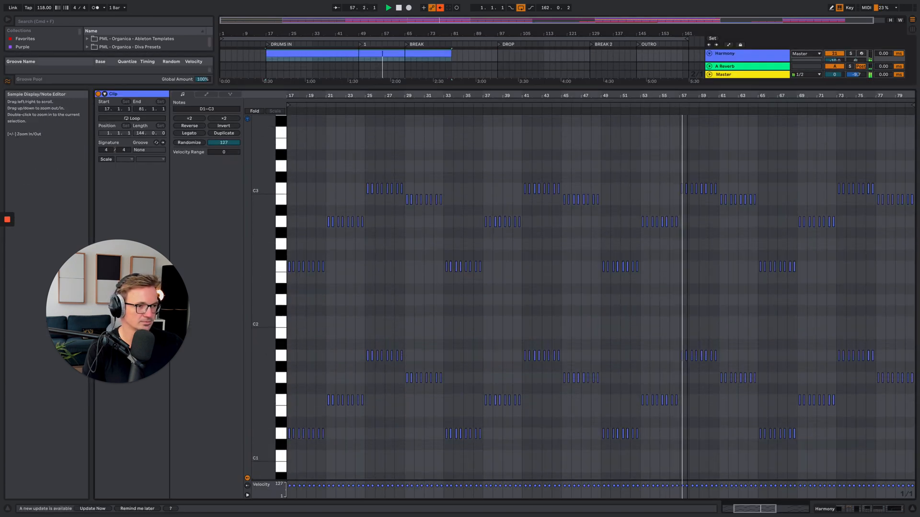
left_click_drag(686, 97, 687, 98)
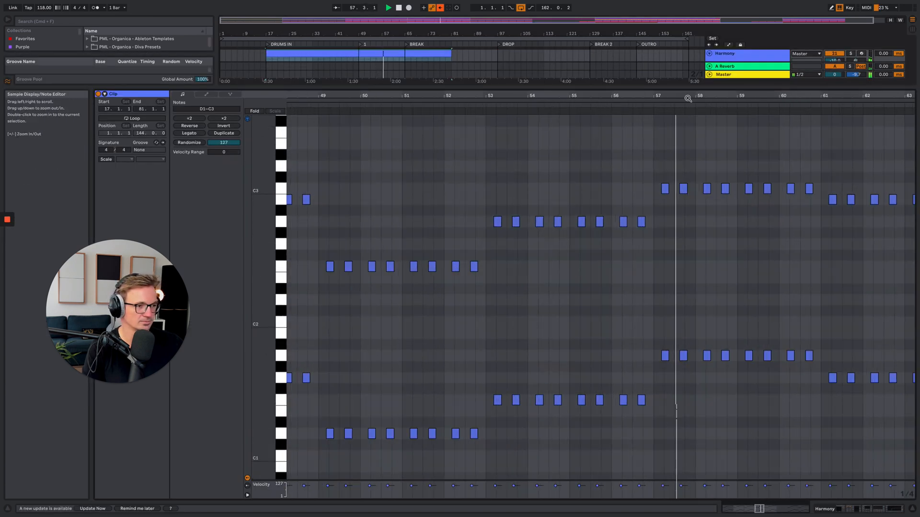
left_click(871, 511)
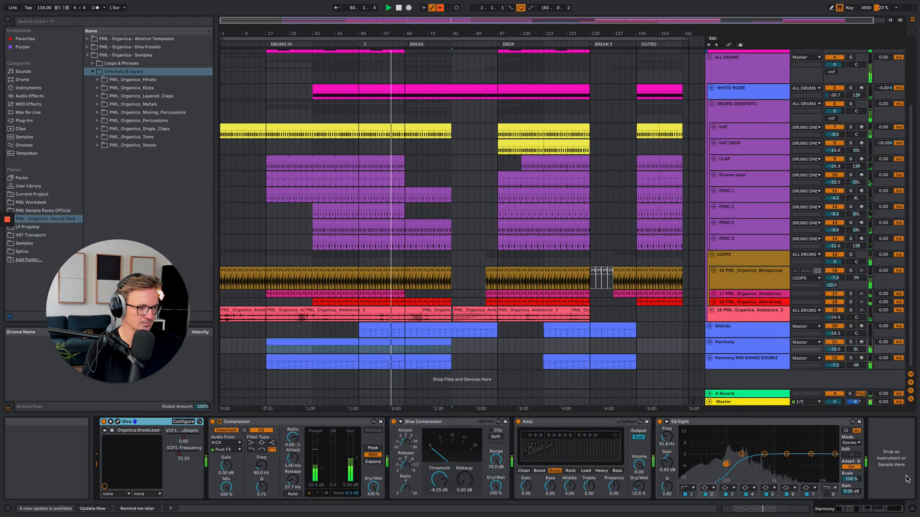
left_click(915, 509)
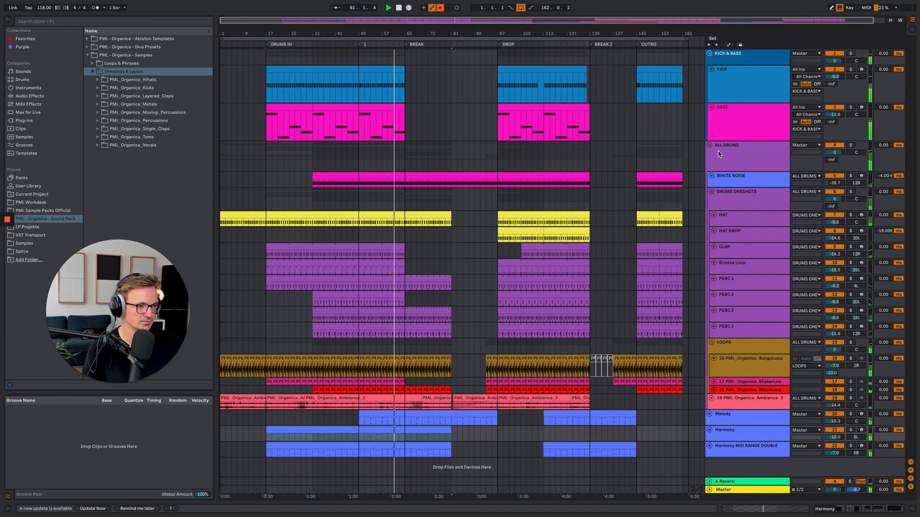
Step: Fold the ALL DRUMS group and look over the KICK & BASS group, the drums and the harmony tracks
left_click(710, 146)
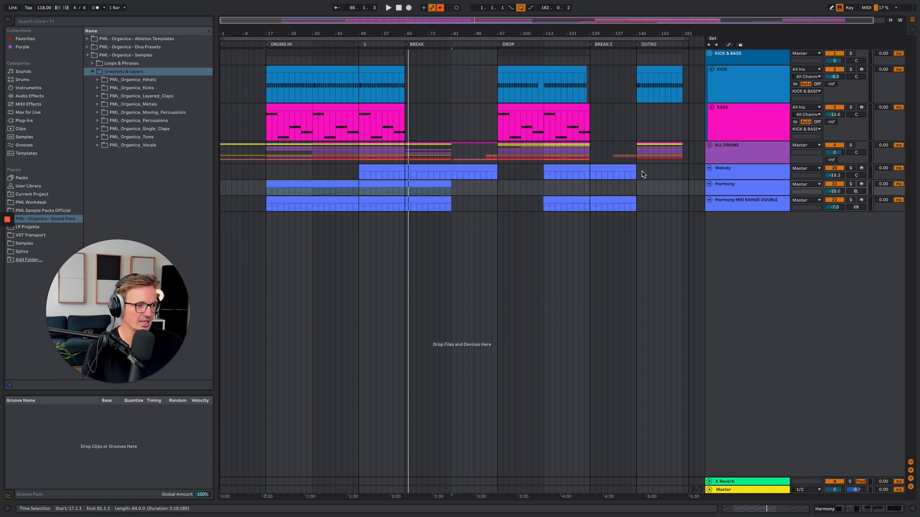
left_click(735, 56)
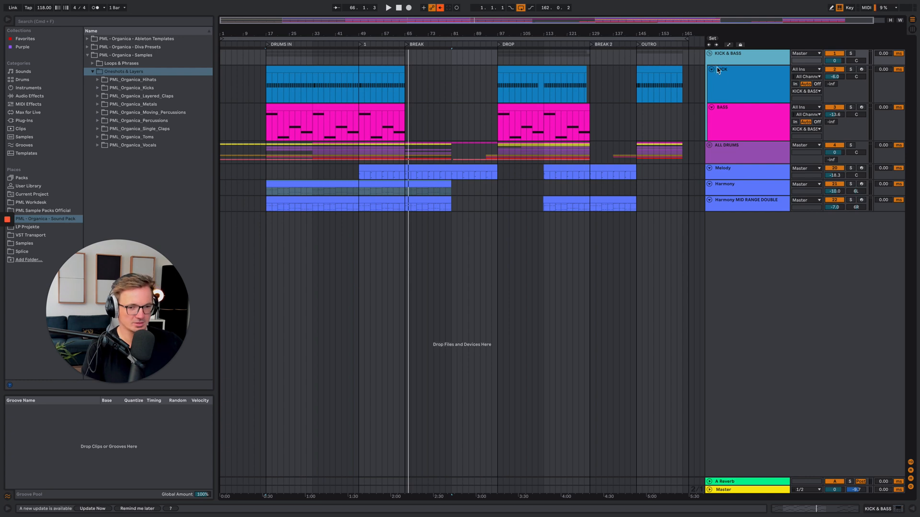
left_click(723, 153)
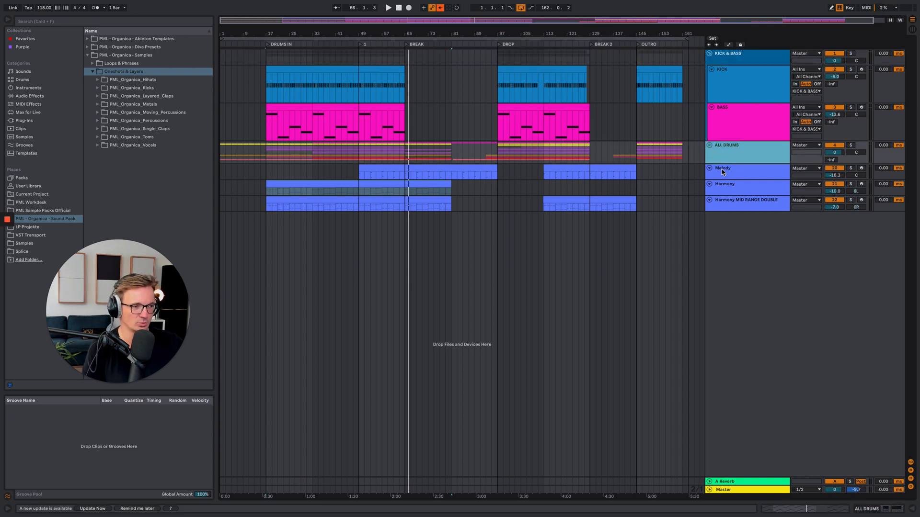
left_click(729, 206)
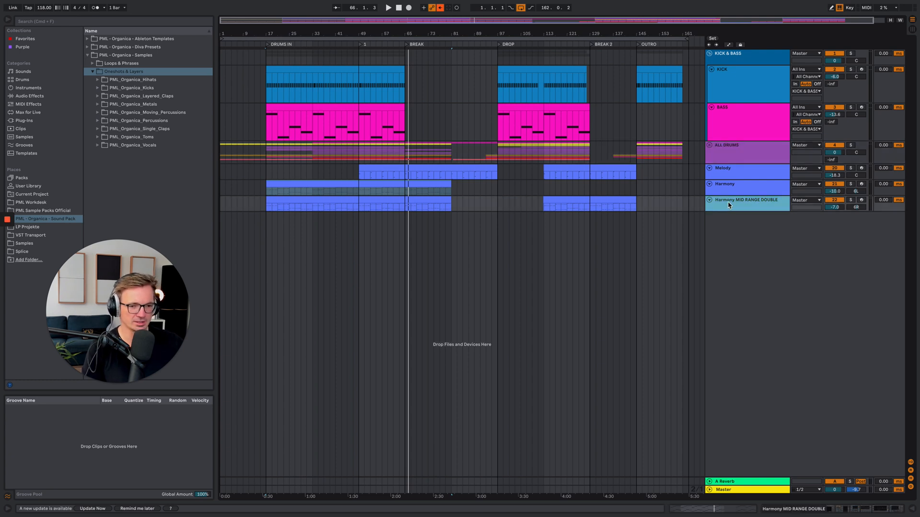
left_click(710, 54)
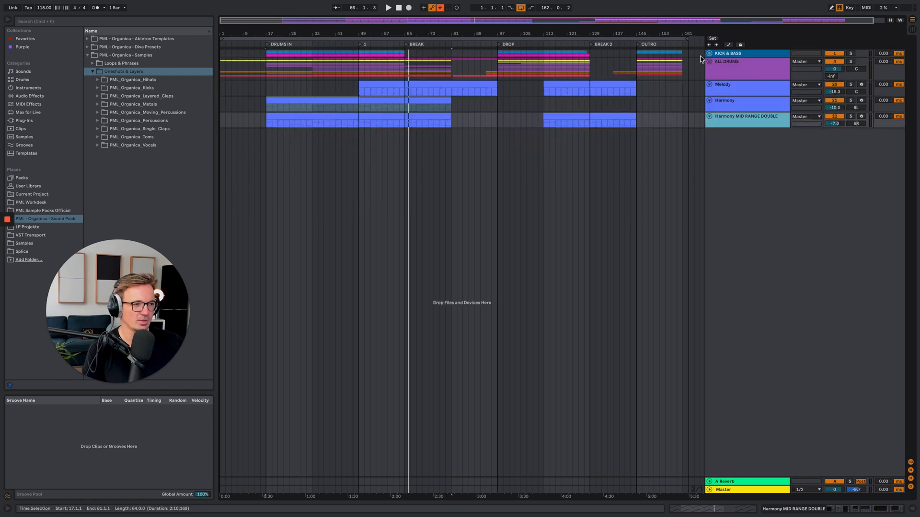
left_click(709, 53)
Step: Solo the KICK track, listen to it from bar 49 and display its sampler and EQ devices
left_click(359, 90)
left_click(755, 77)
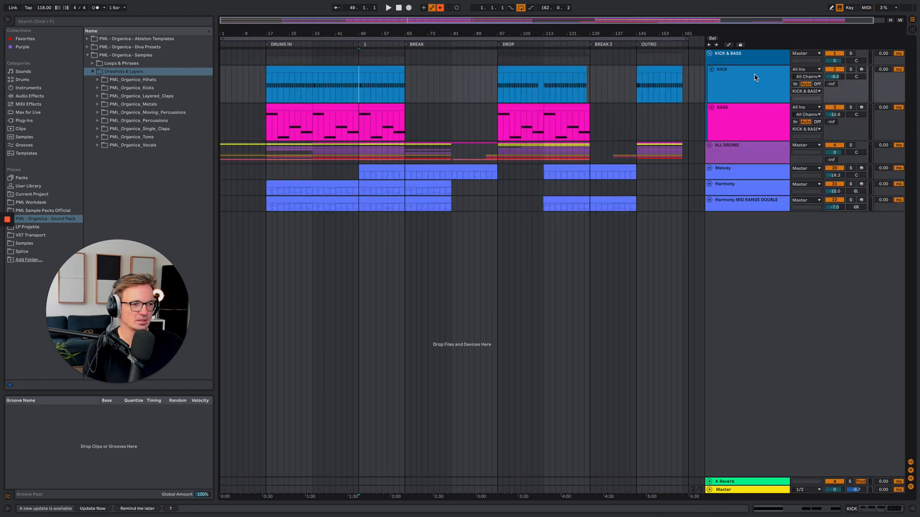
left_click(851, 70)
key("space")
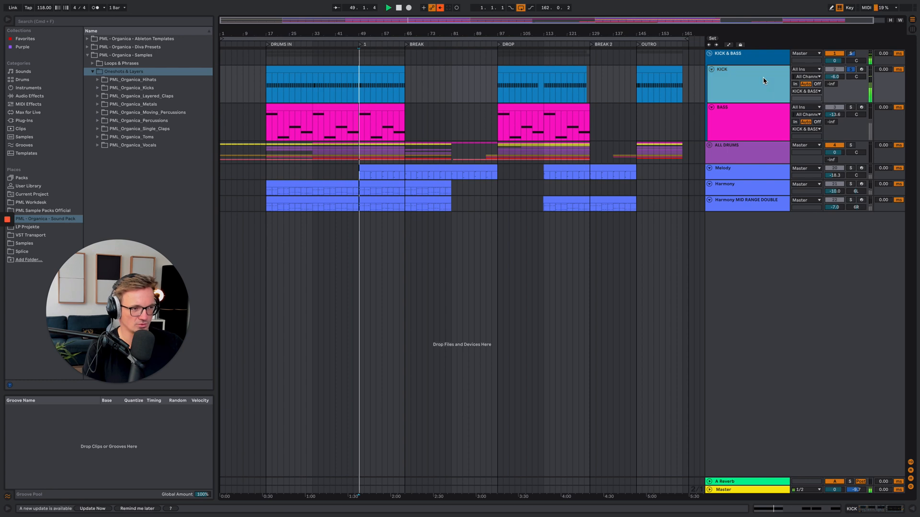
double_click(748, 81)
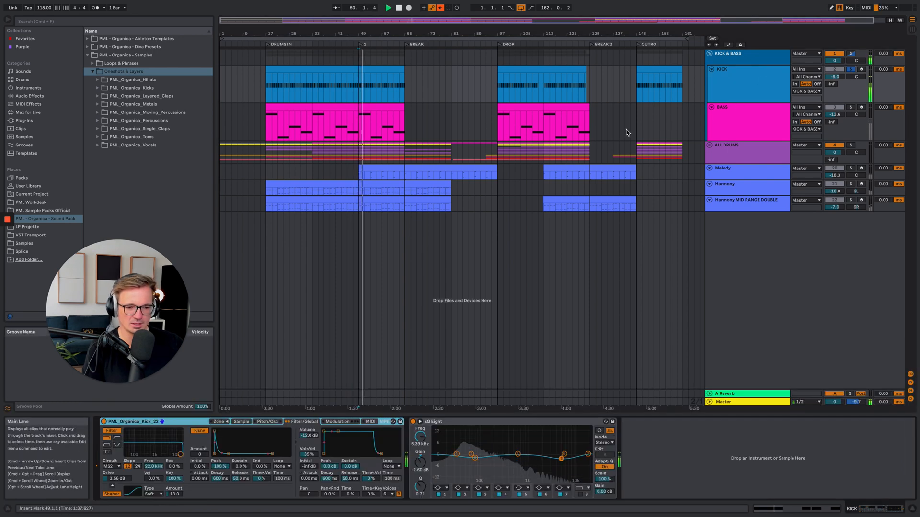
key("space")
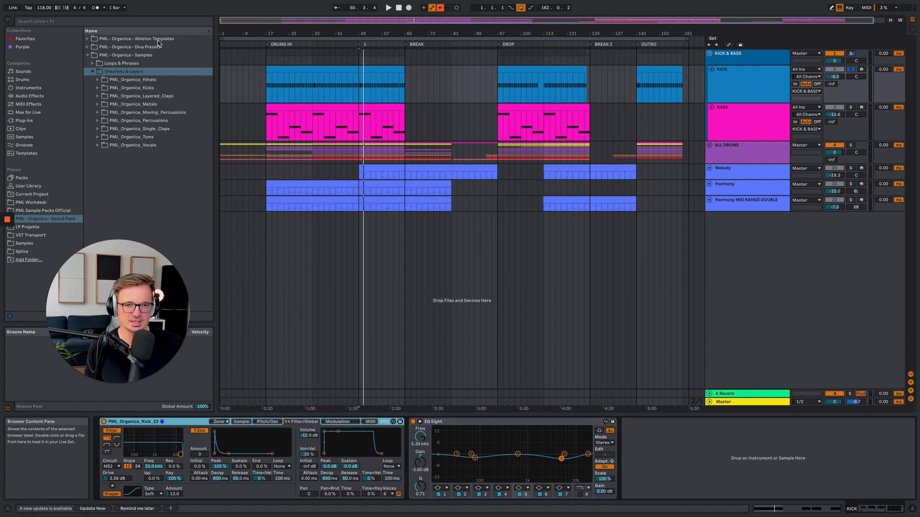
Step: Expand the PML - Organica - Ableton Templates folder in the browser and select the Oblique project
left_click(87, 39)
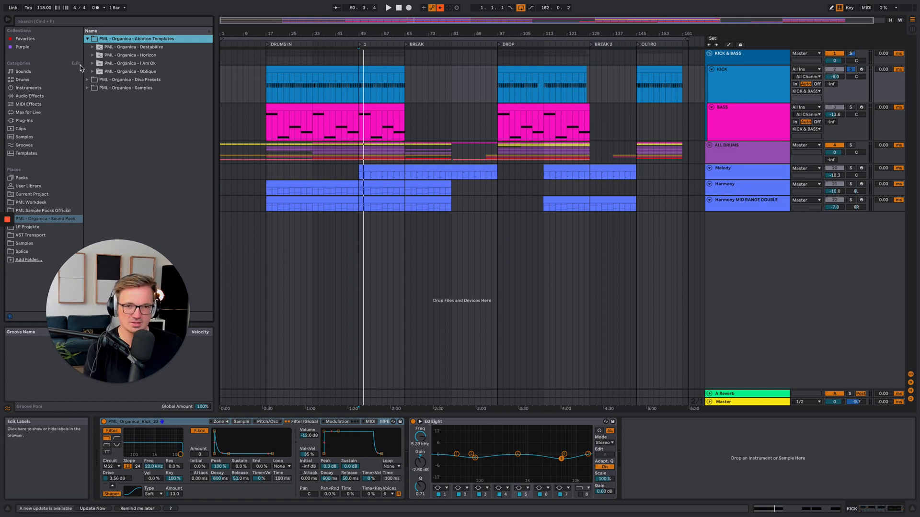
left_click(146, 72)
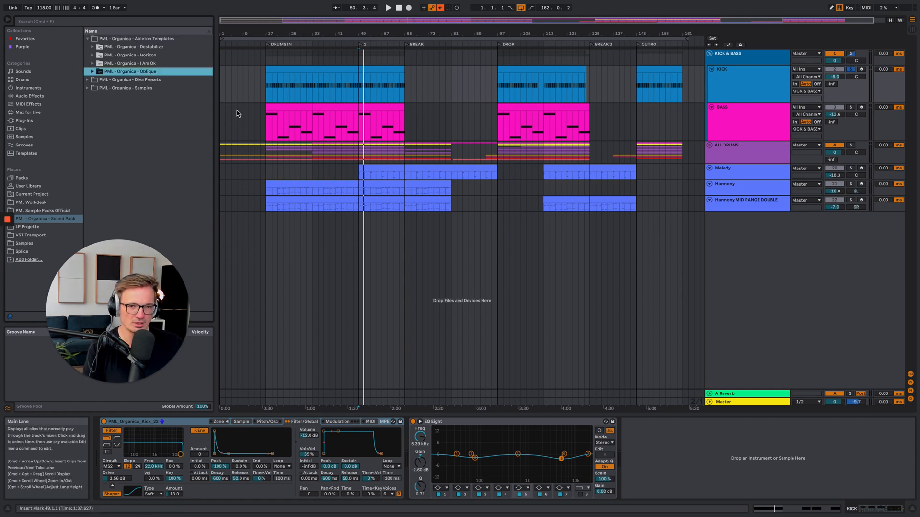
Step: Replay the soloed KICK from bar 49, then solo the BASS track and play it from the same bar
key("space")
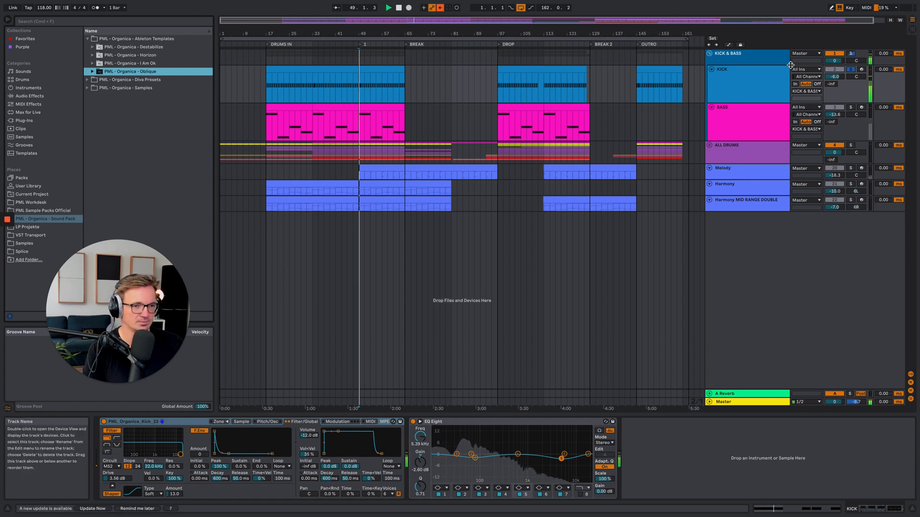
left_click(770, 79)
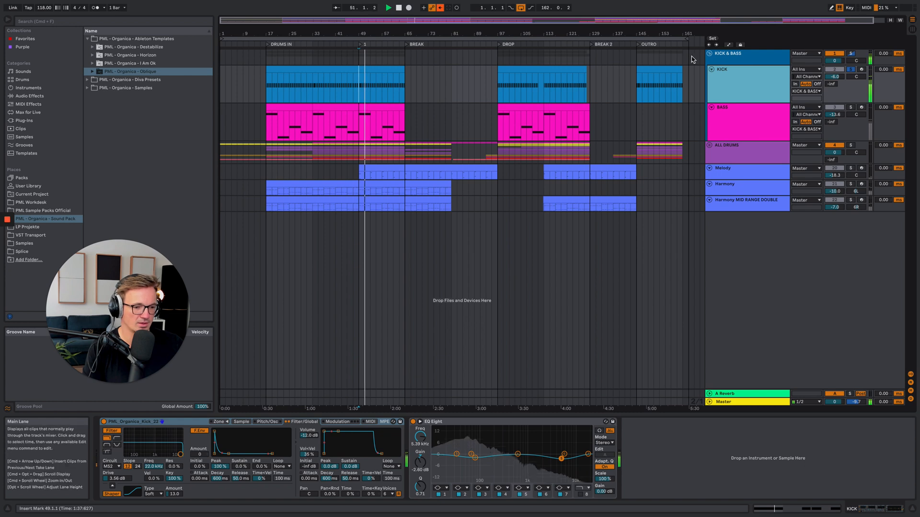
left_click(764, 109)
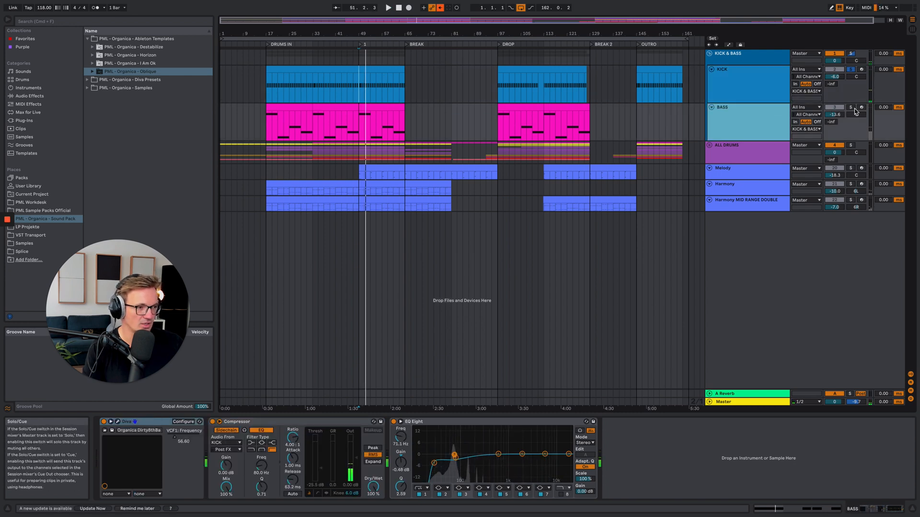
left_click(374, 107)
key("space")
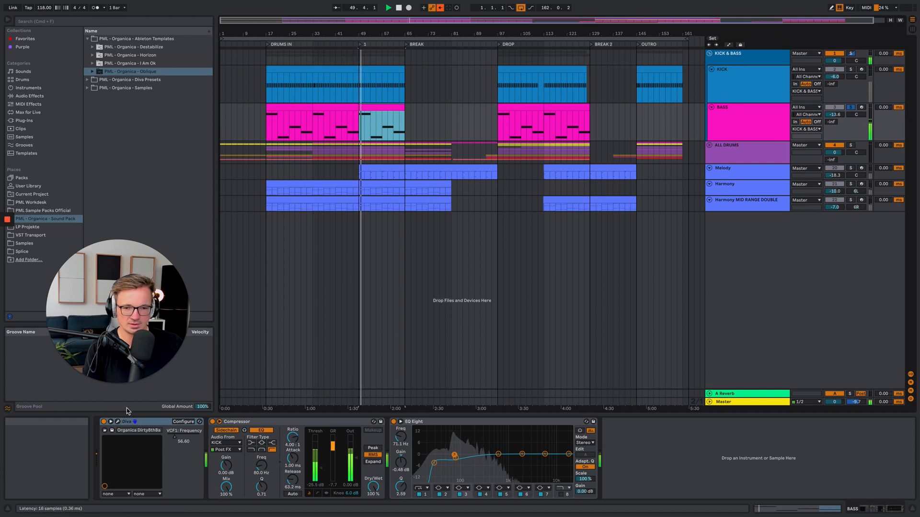
Step: Open the BASS track's Diva synth, try its VCF cutoff during playback and close the plug-in window
left_click(118, 422)
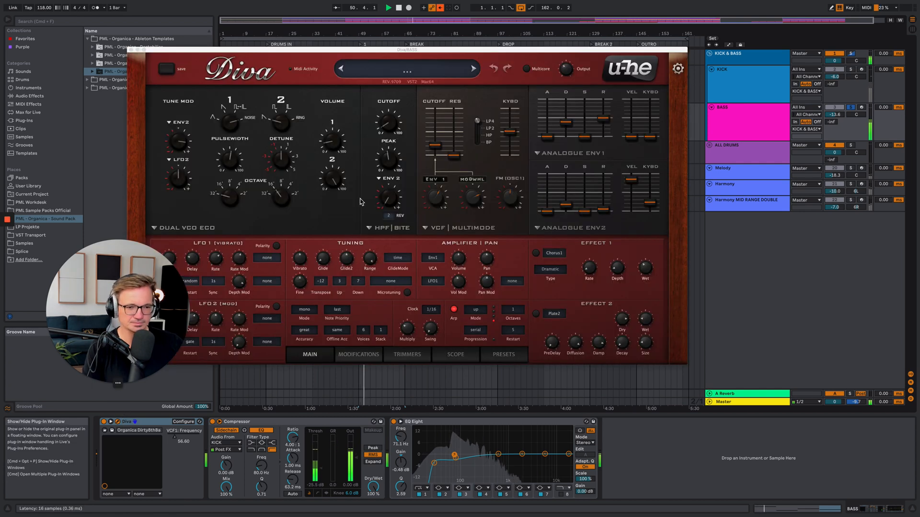
left_click_drag(450, 50, 567, 91)
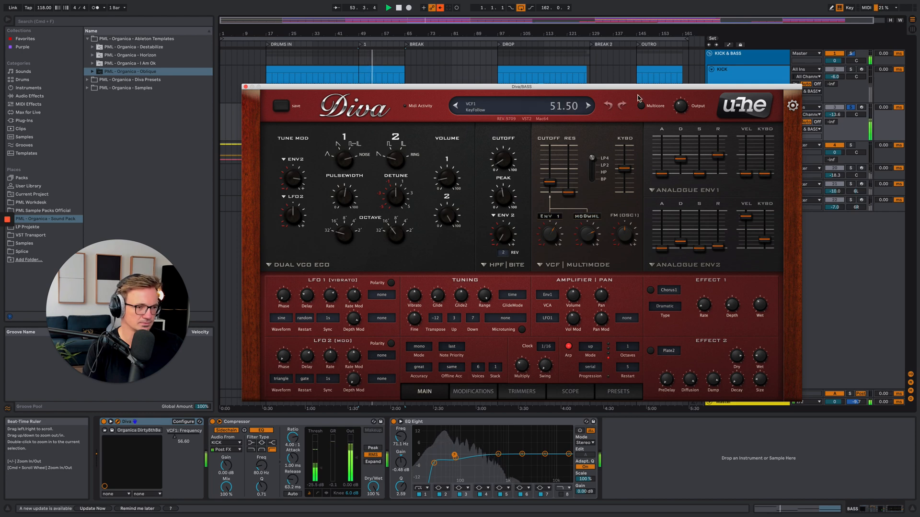
left_click_drag(639, 87, 631, 82)
mouse_move(548, 183)
left_mouse_down()
mouse_move(546, 150)
mouse_move(546, 177)
left_mouse_up()
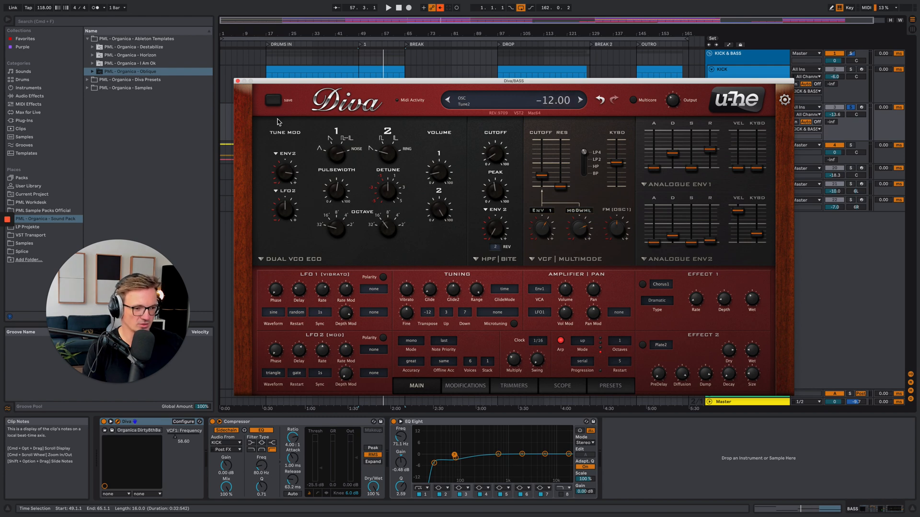
left_click(239, 82)
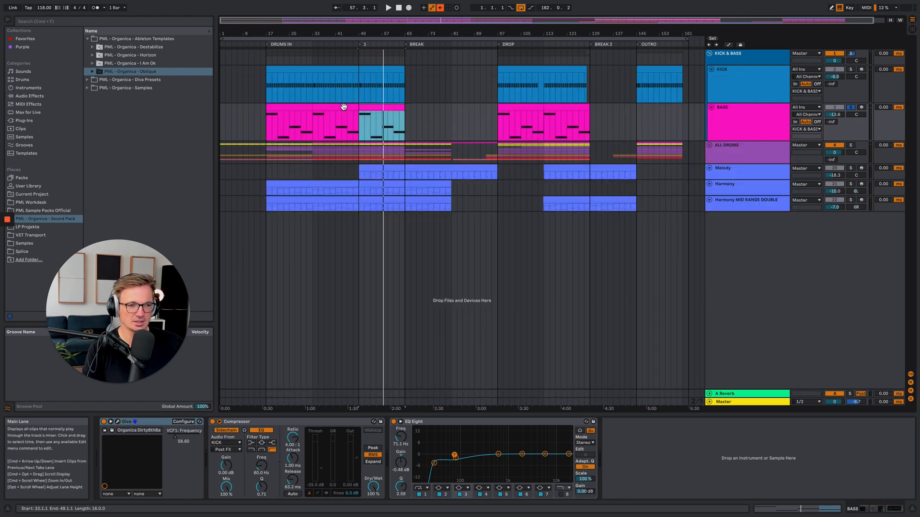
Step: Examine the notes of the BASS clip at bar 49 in the MIDI editor, then return to its devices
double_click(387, 109)
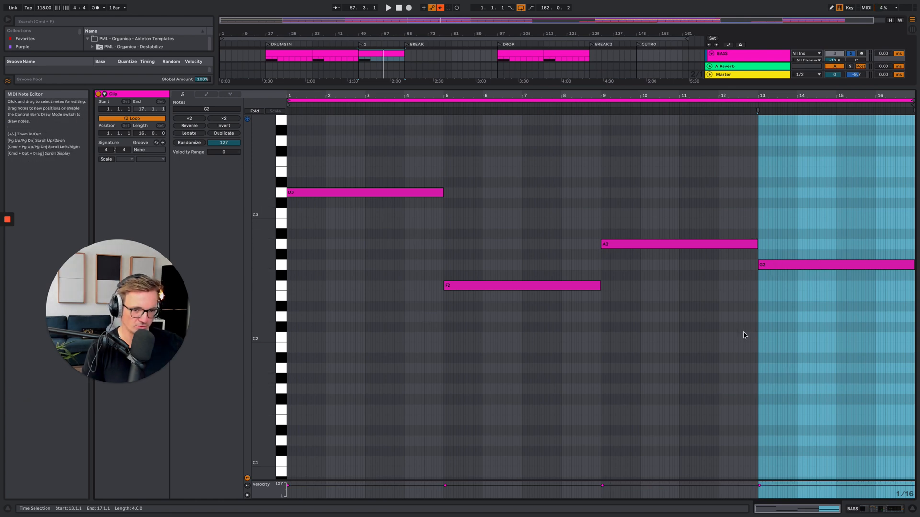
key("shift+Tab")
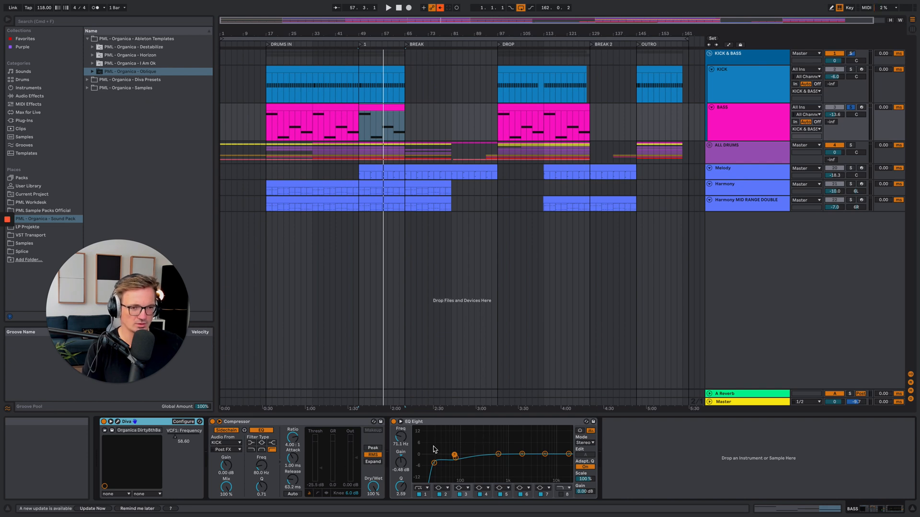
Step: Display the KICK & BASS group's Glue Compressor, then solo the group and play it from bar 49
left_click(743, 59)
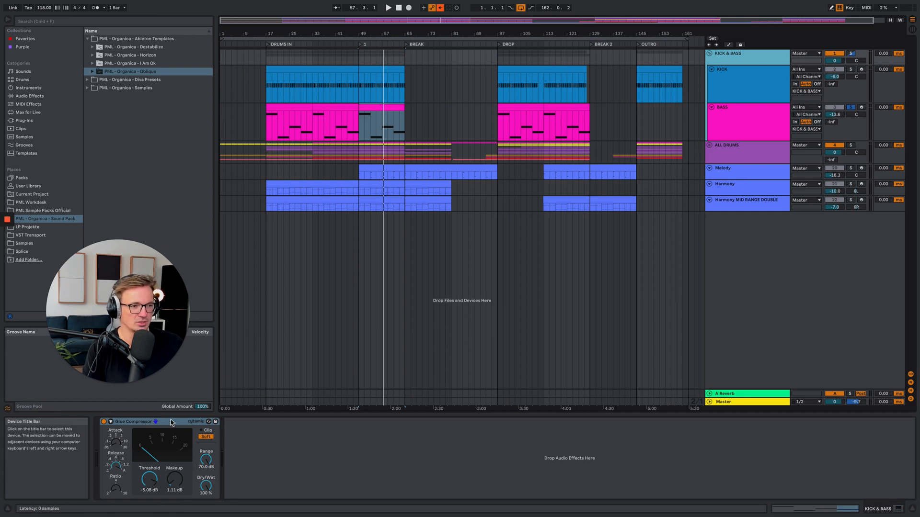
left_click(851, 53)
key("space")
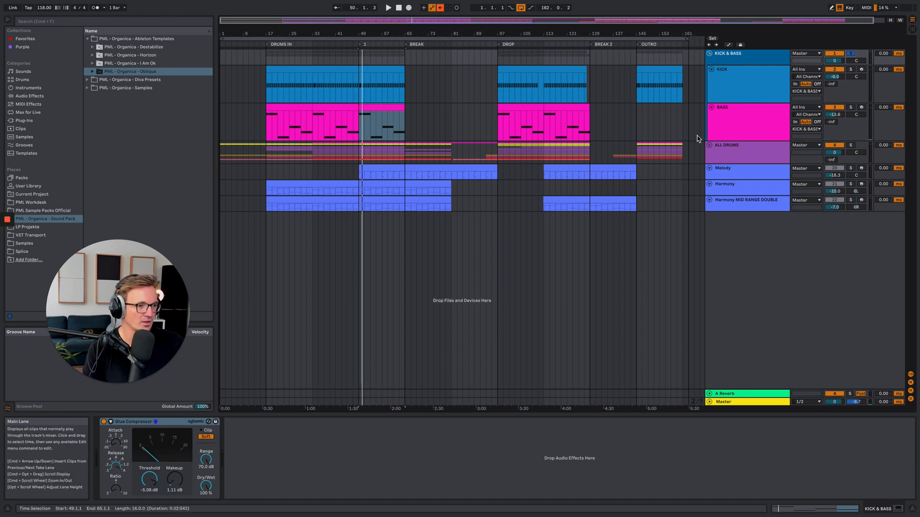
Step: Unfold the ALL DRUMS group, solo it and listen to the drums from bar 49
left_click(710, 145)
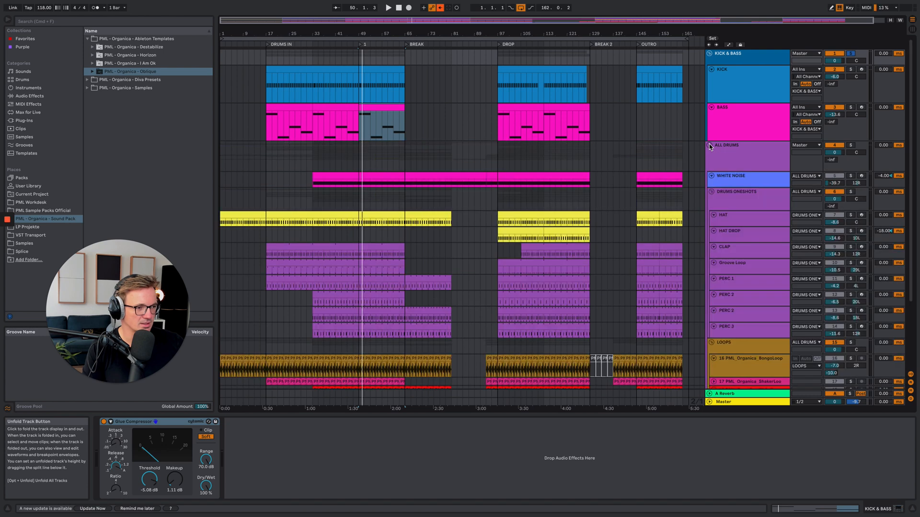
left_click(851, 145)
key("space")
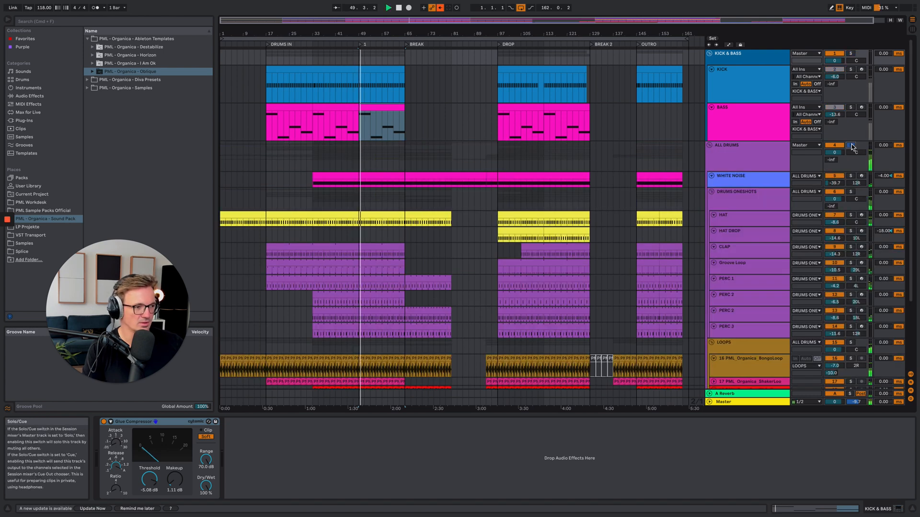
key("space")
Step: Display the WHITE NOISE track's devices, solo the track and play it from bar 49
left_click(756, 176)
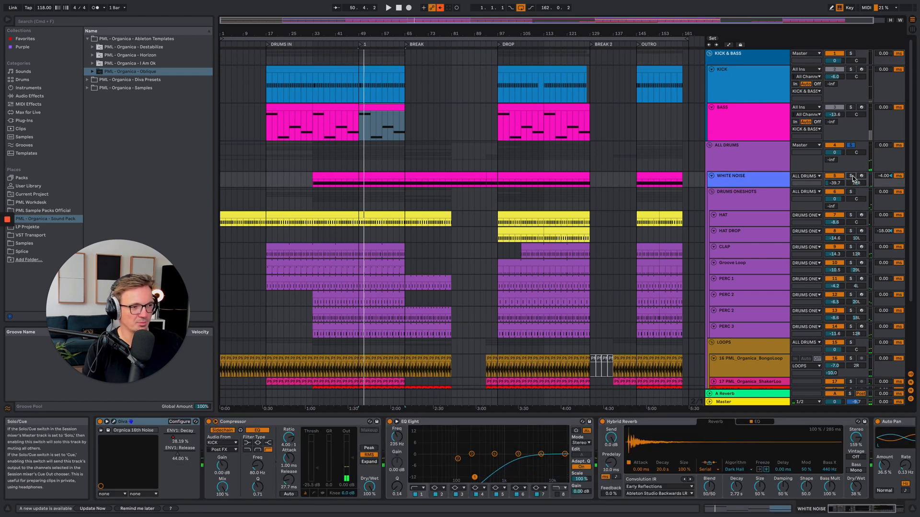
left_click(851, 176)
key("space")
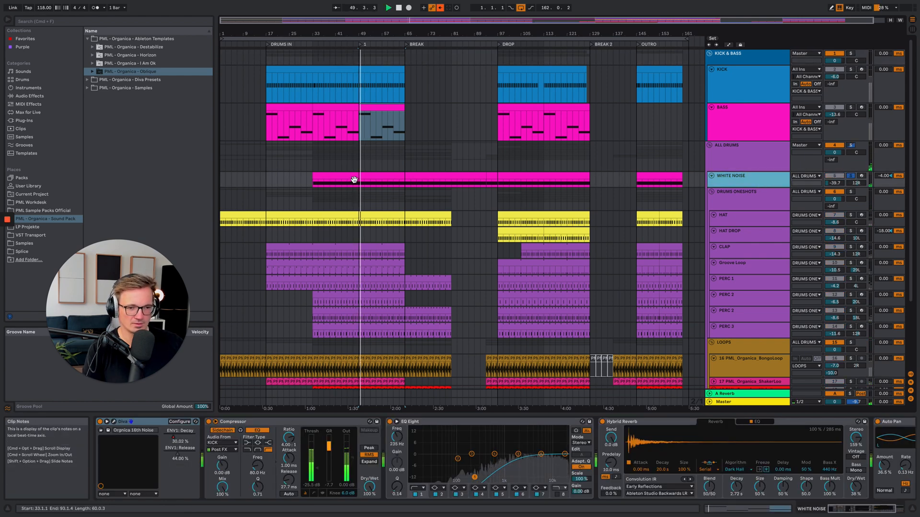
Step: Examine the WHITE NOISE clip's held note in the MIDI editor while playing it from bar 33, then return to the arrangement with its devices
key("space")
double_click(382, 176)
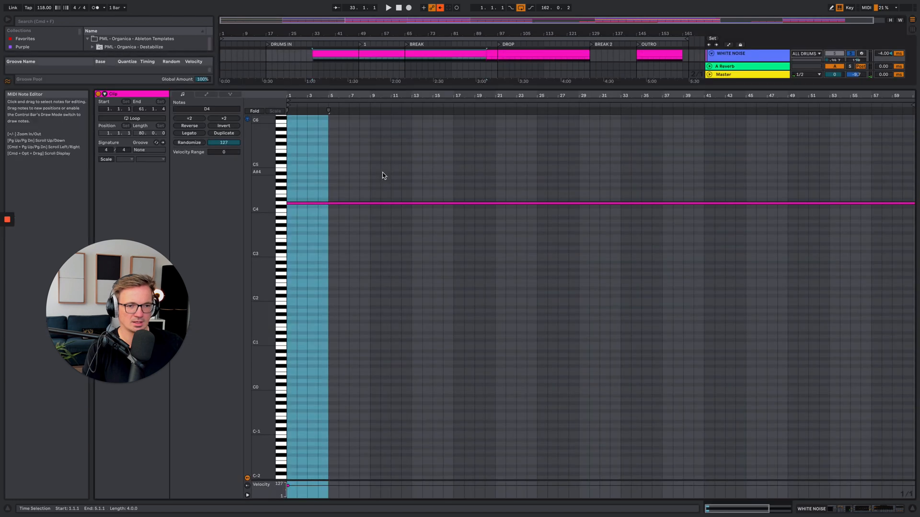
key("space")
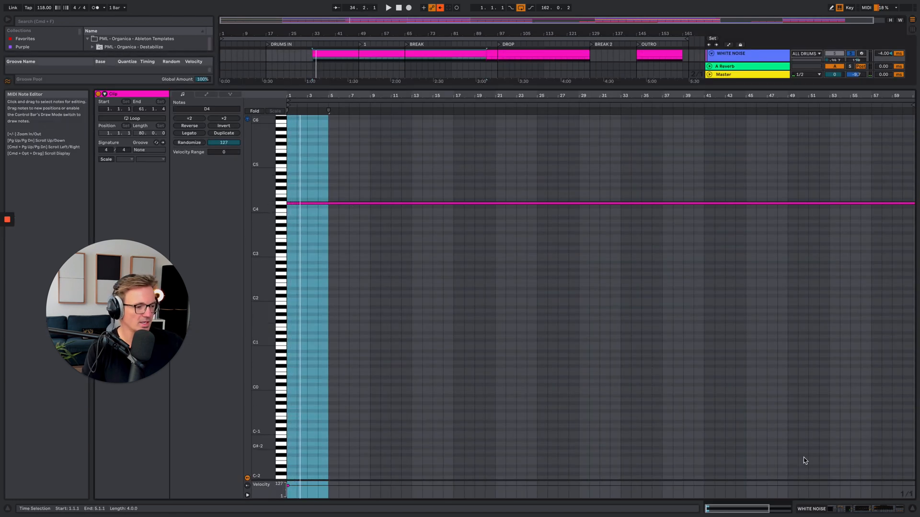
key("shift+Tab")
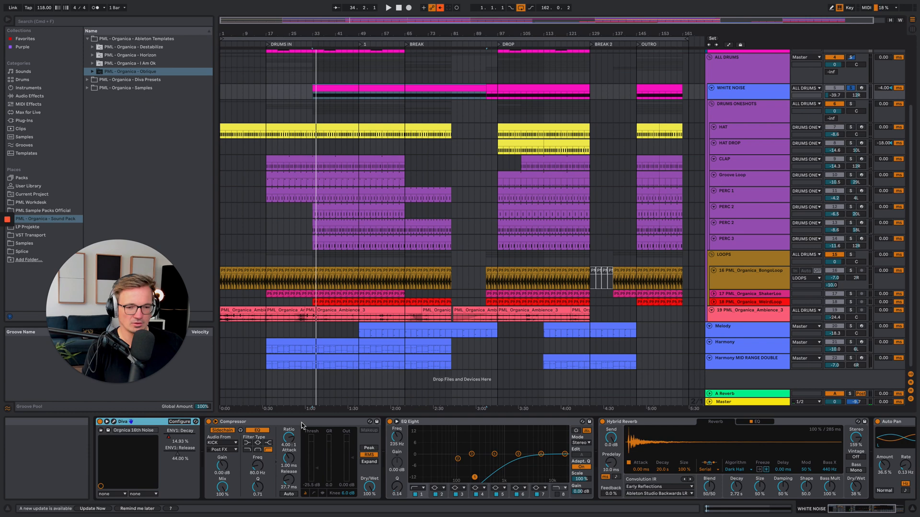
Step: Open the WHITE NOISE track's Diva synth, move its window clear of the browser and play the sound
left_click(114, 421)
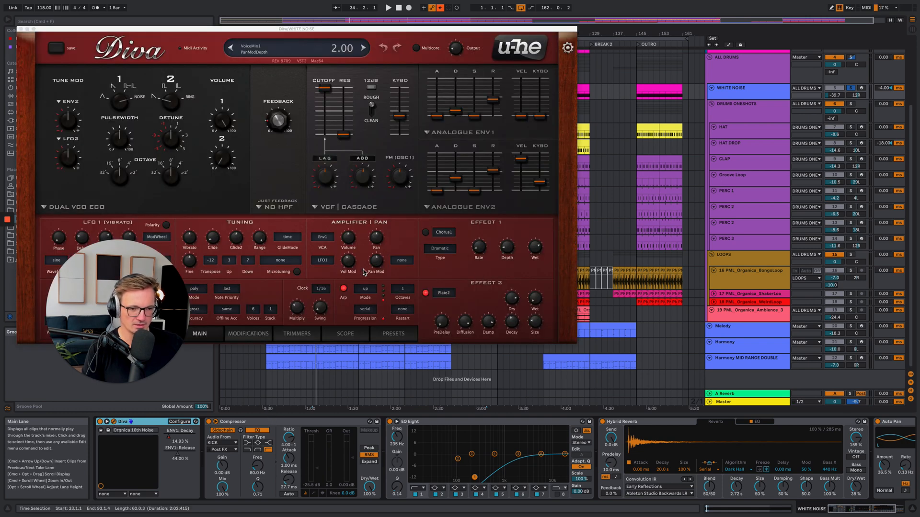
left_click_drag(338, 31, 516, 62)
key("space")
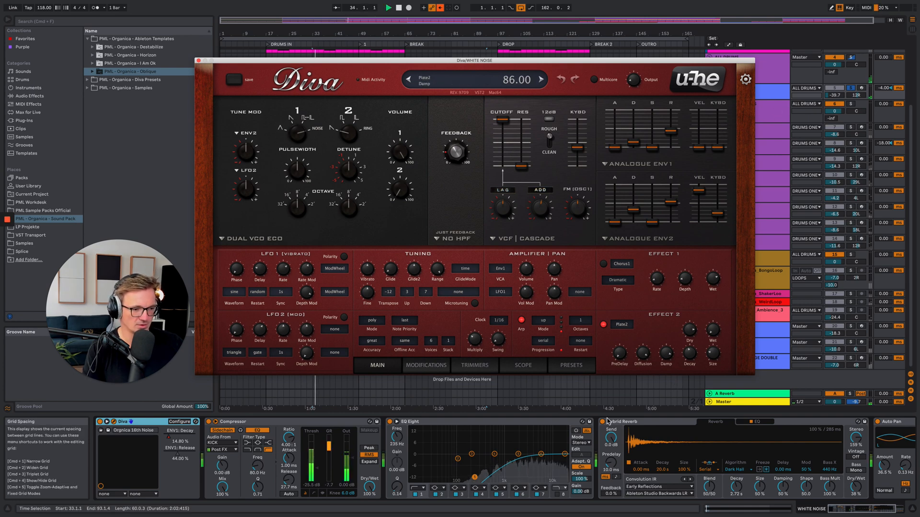
Step: Compare the white noise with its Hybrid Reverb bypassed and re-enabled, fold the EQ Eight and close the Diva window
left_click(390, 422)
left_click(389, 422)
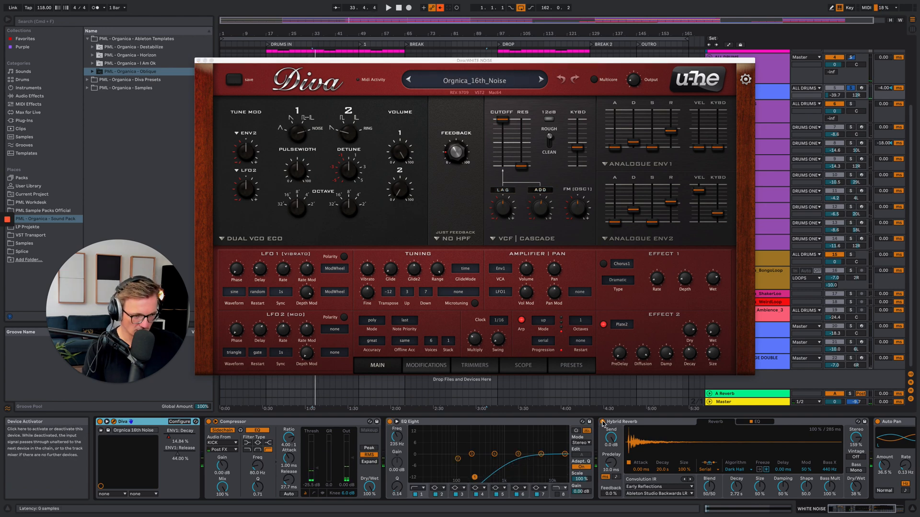
left_click(602, 422)
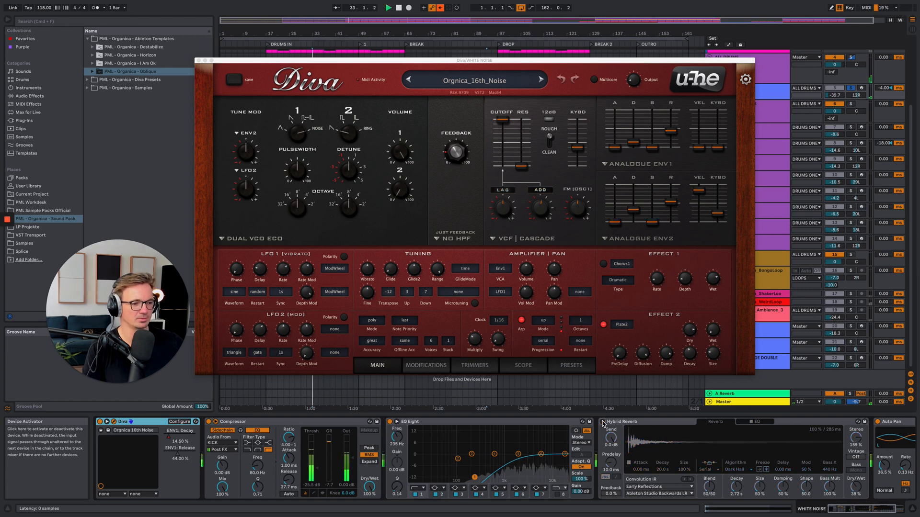
left_click(603, 422)
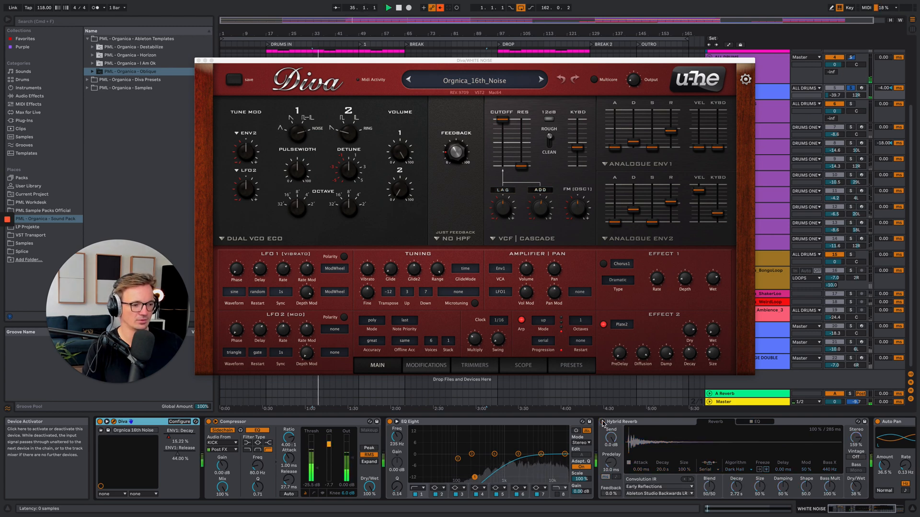
double_click(503, 422)
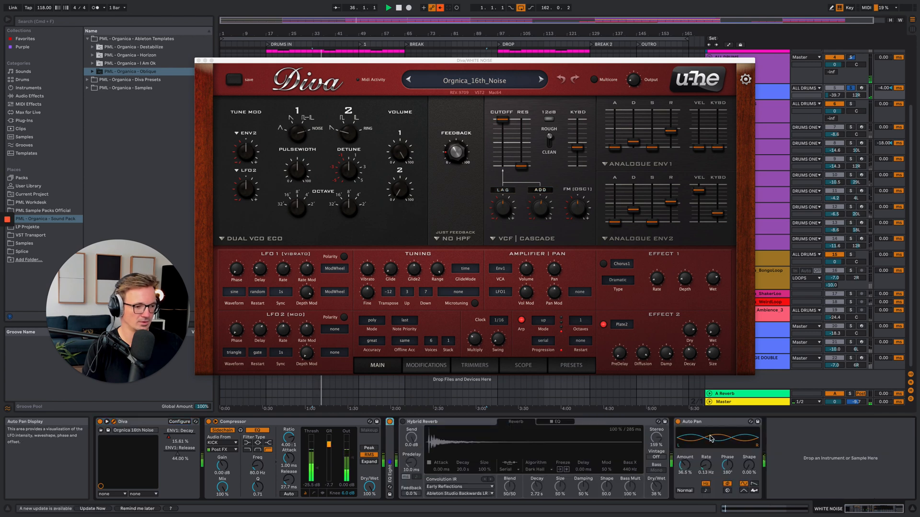
left_click(403, 421)
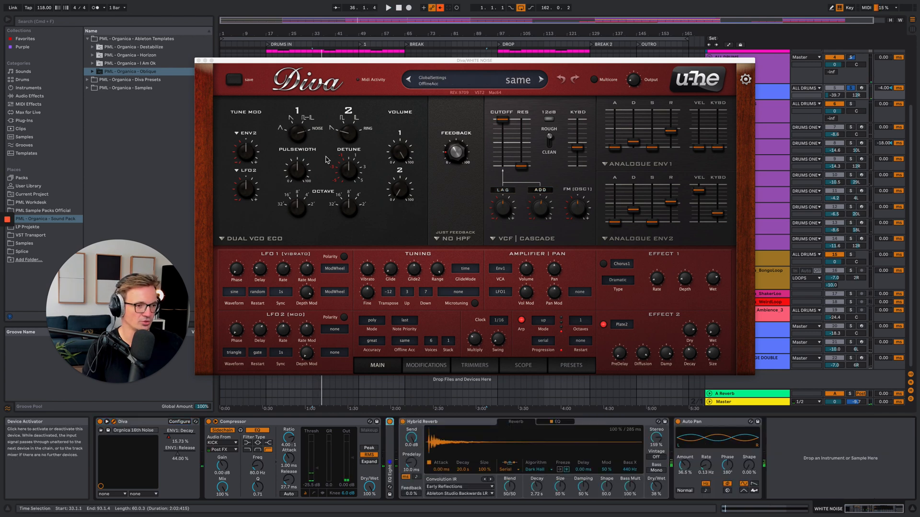
left_click(199, 61)
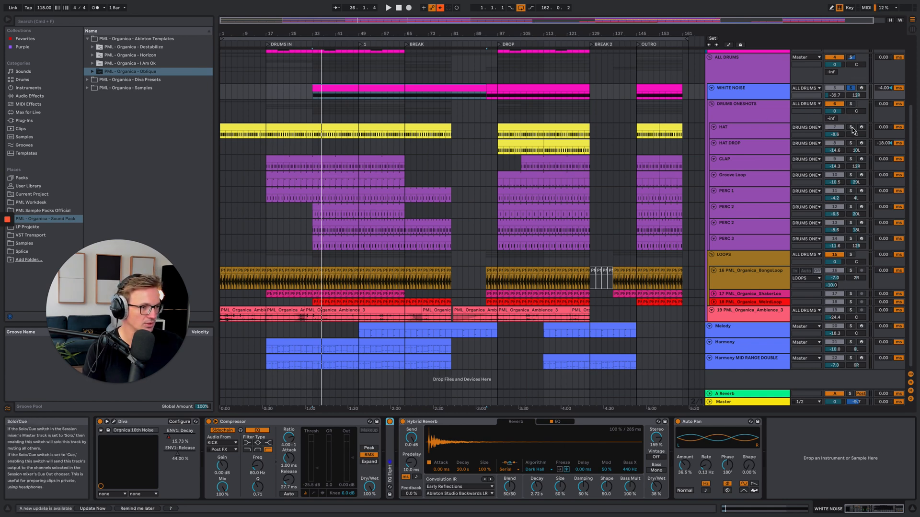
Step: Solo the HAT track, play it from bar 33 and display its devices
left_click(851, 127)
key("space")
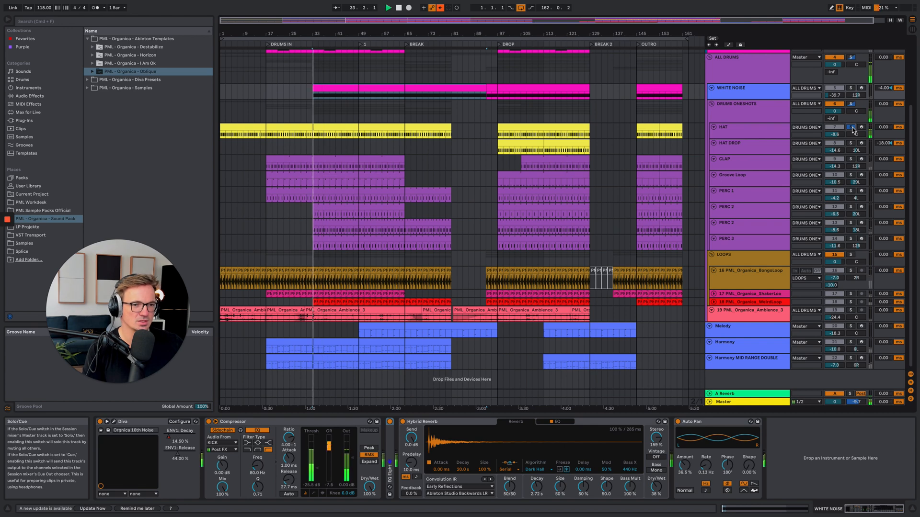
left_click(748, 133)
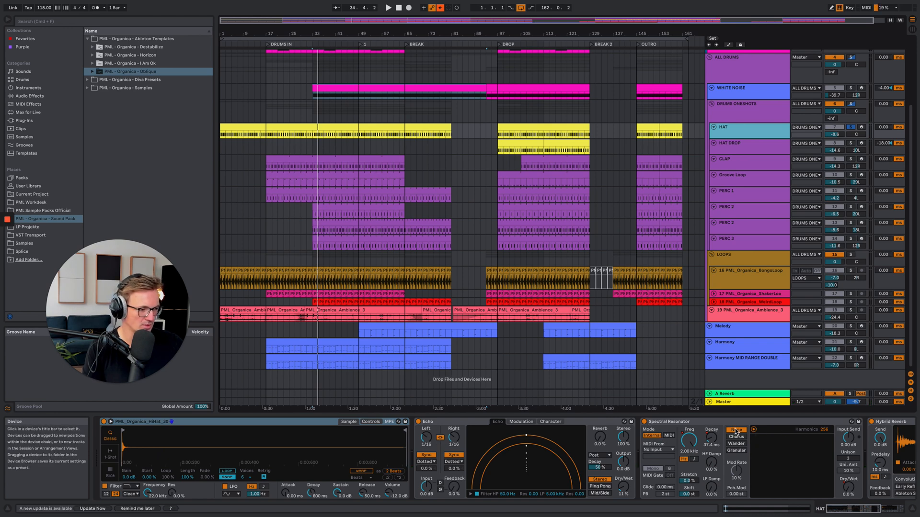
Step: Fold the HAT's Spectral Resonator, compare the hat without and with Hybrid Reverb, then play all tracks unsoloed
double_click(702, 424)
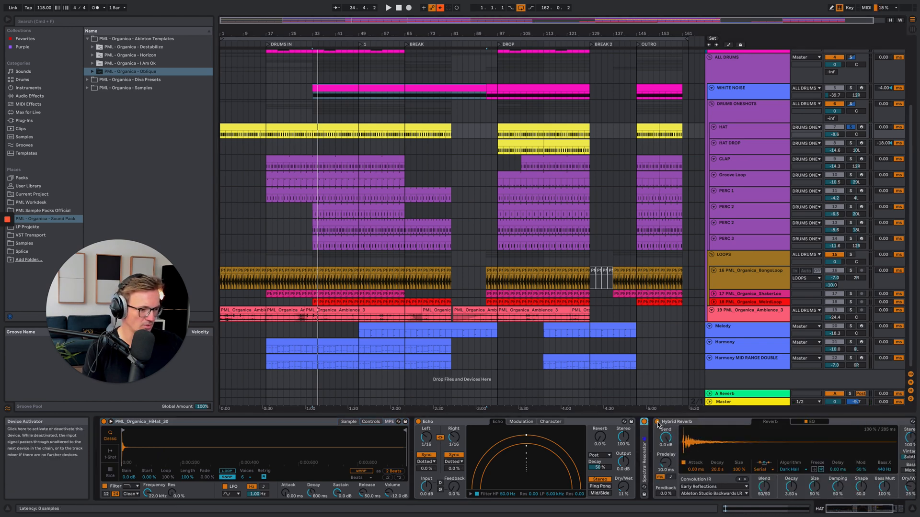
key("space")
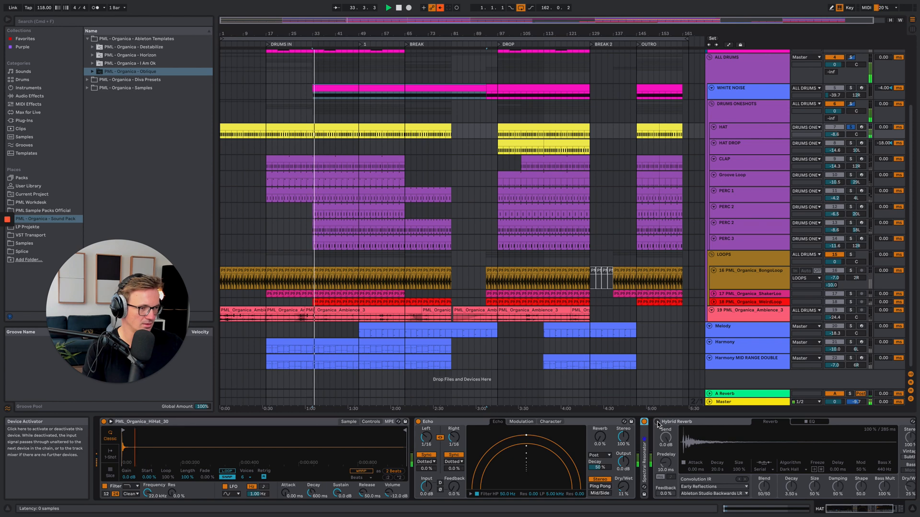
left_click(658, 423)
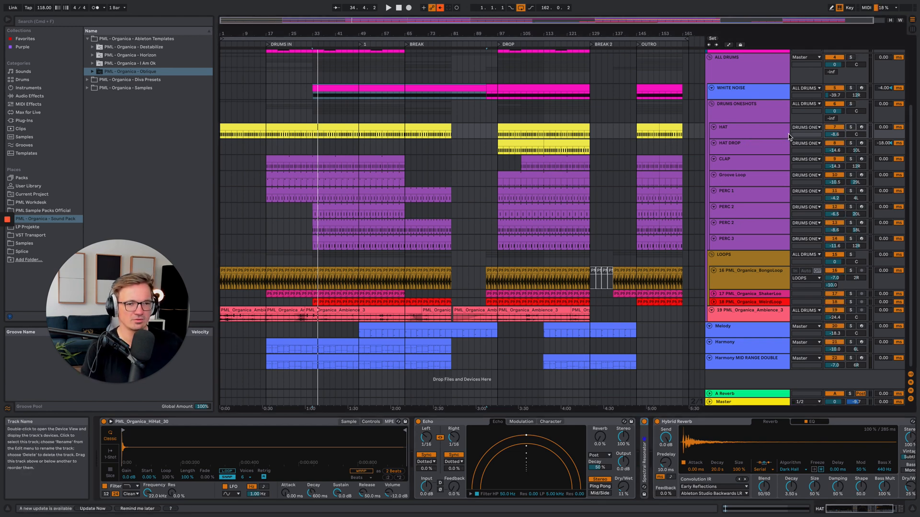
key("space")
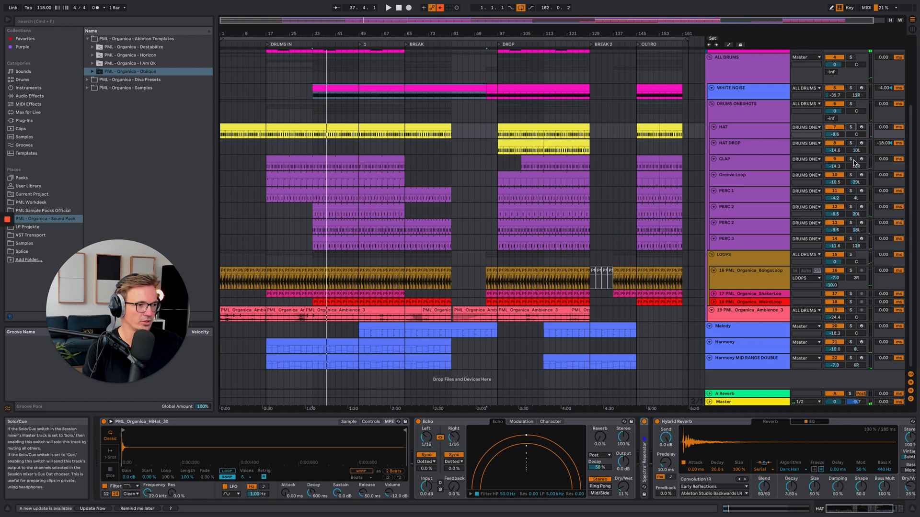
Step: Solo the CLAP track, display its devices and increase the track's height
left_click(739, 166)
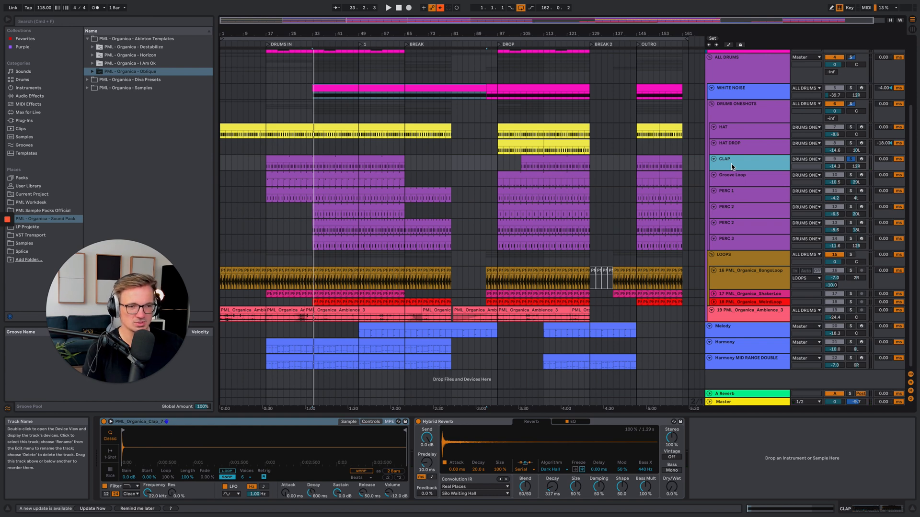
left_click_drag(723, 171, 738, 179)
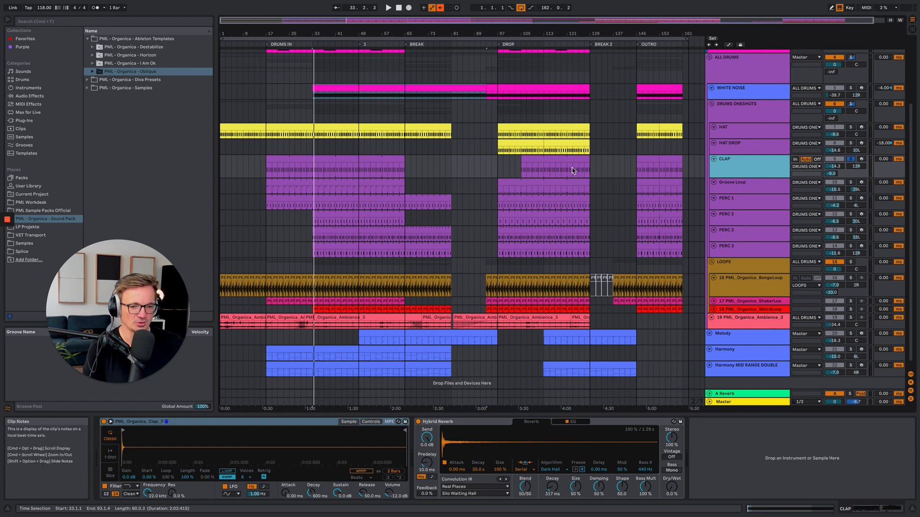
Step: Unfold PML_Organica_Percussions in the PML - Organica - Samples folder and preview one-shots including PML_Organica_Perc_013.wav and PML_Organica_Perc_019.wav
left_click(89, 88)
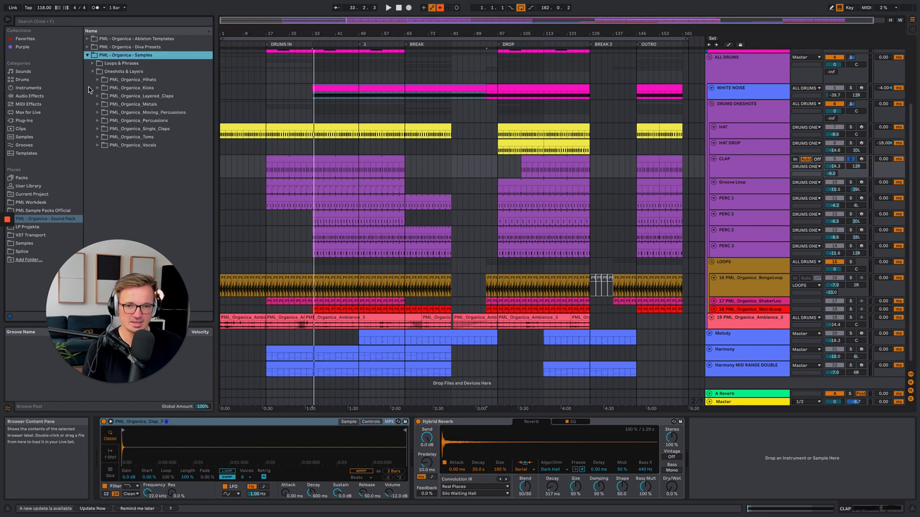
left_click(104, 123)
left_click(144, 170)
left_click(157, 227)
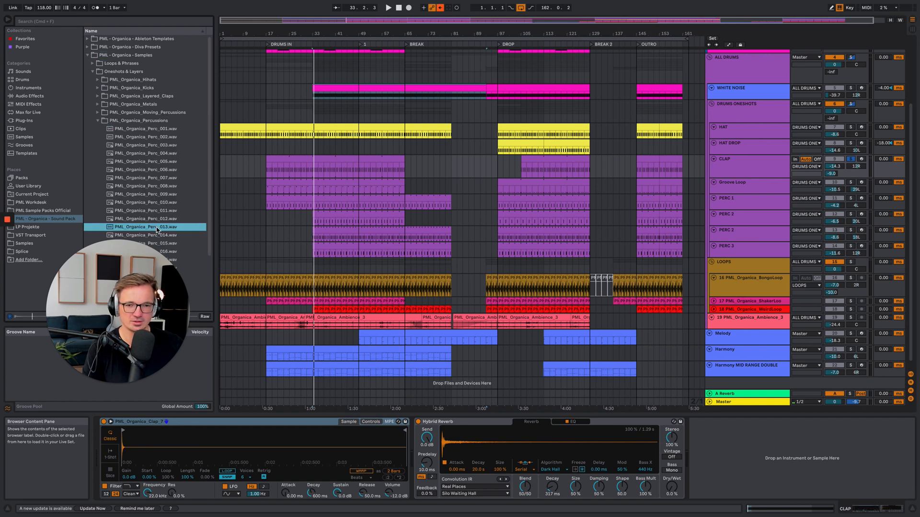
scroll(157, 229, "down", 3)
left_click(162, 209)
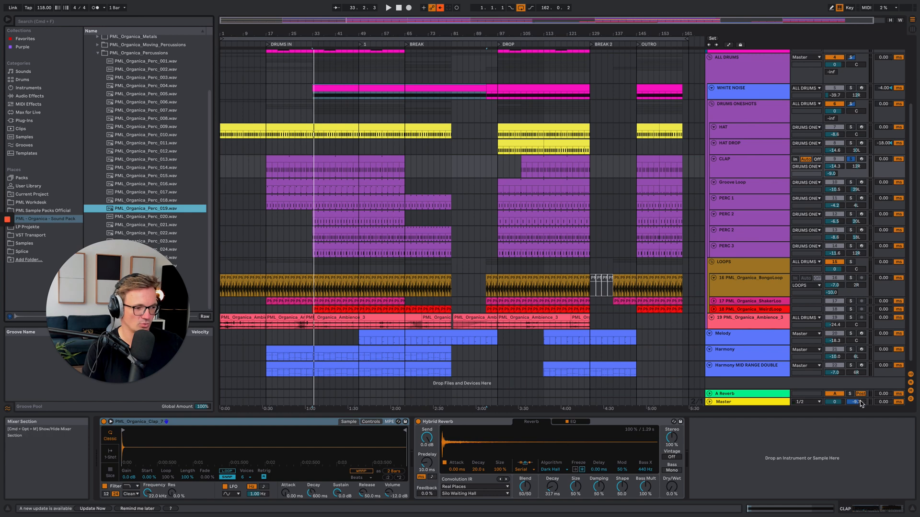
Step: Raise the Master's preview volume and audition more percussion samples, including PML_Organica_Perc_016.wav and PML_Organica_Perc_022.wav
left_click_drag(856, 402, 856, 396)
left_click(152, 184)
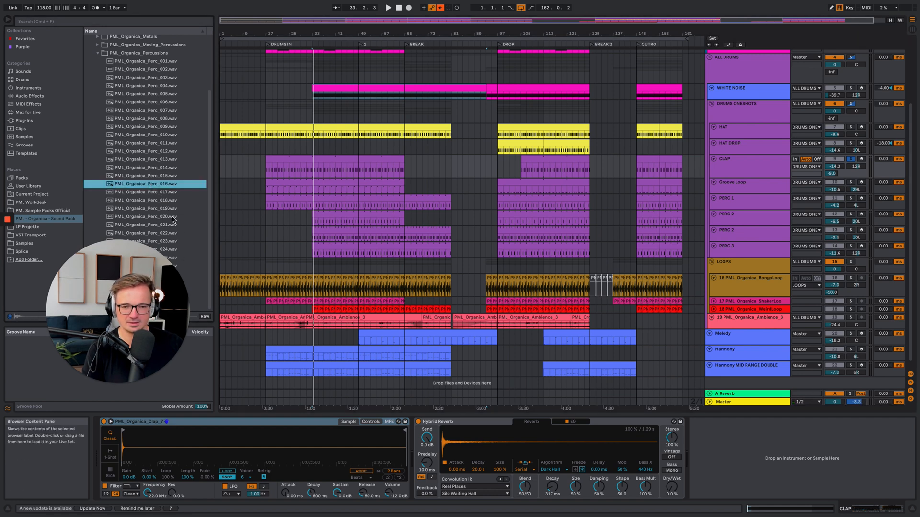
left_click(171, 217)
left_click(176, 234)
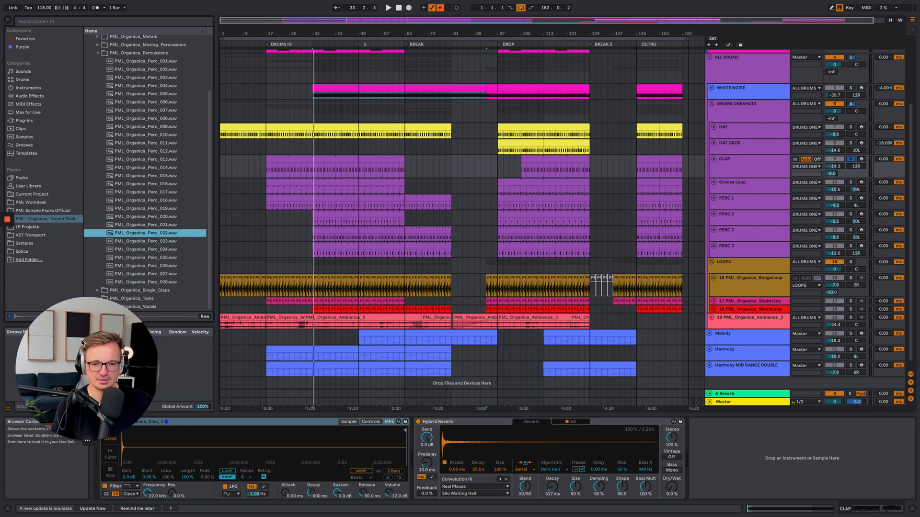
left_click(164, 266)
left_click(151, 235)
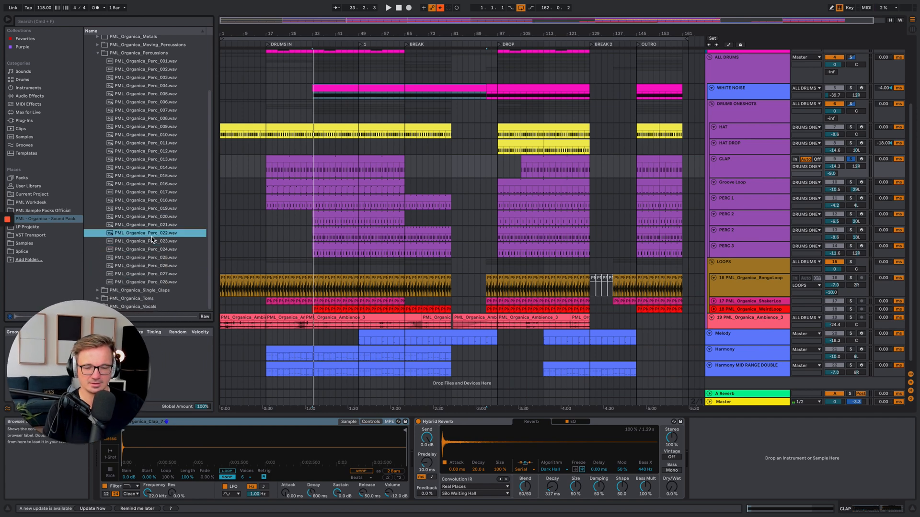
Step: Fold the percussion folder, unfold PML_Organica_Metals and preview several samples, including PML_Organica_Metal_009.wav and PML_Organica_Metal_003.wav
left_click(151, 127)
left_click(98, 54)
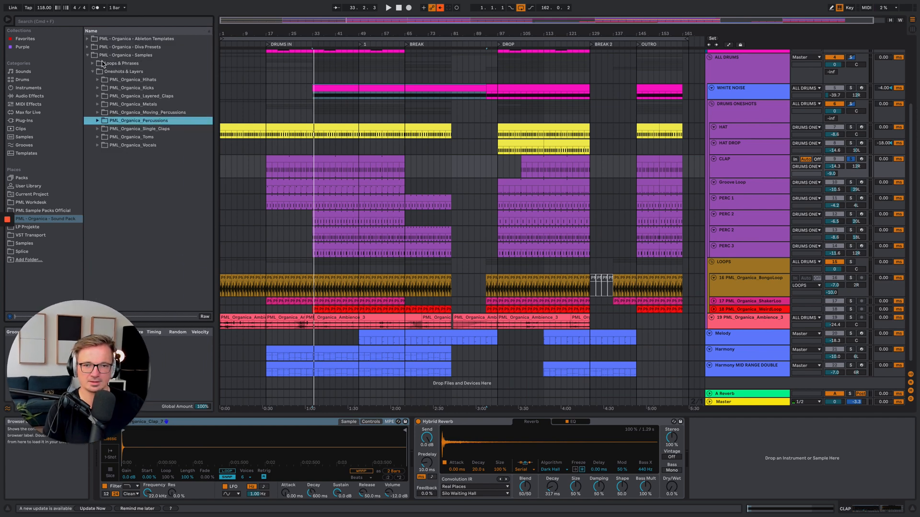
left_click(98, 104)
left_click(168, 153)
left_click(162, 178)
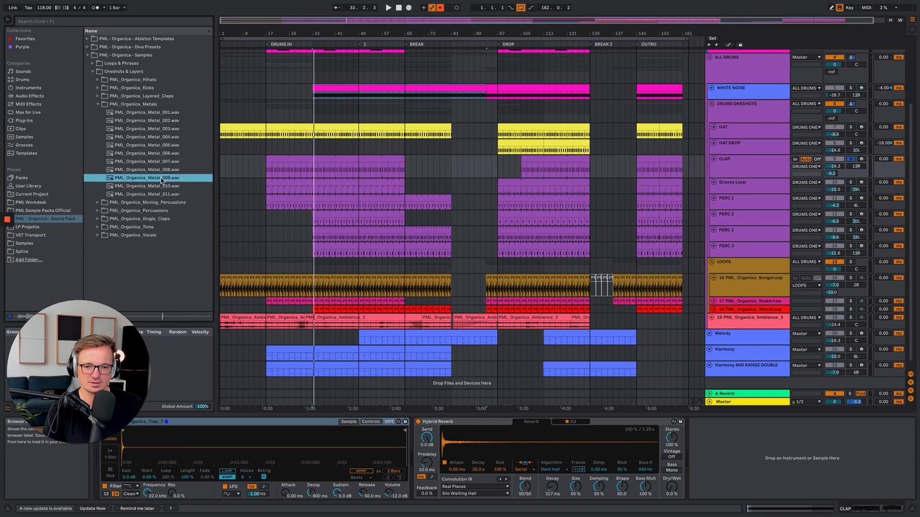
left_click(155, 145)
left_click(150, 130)
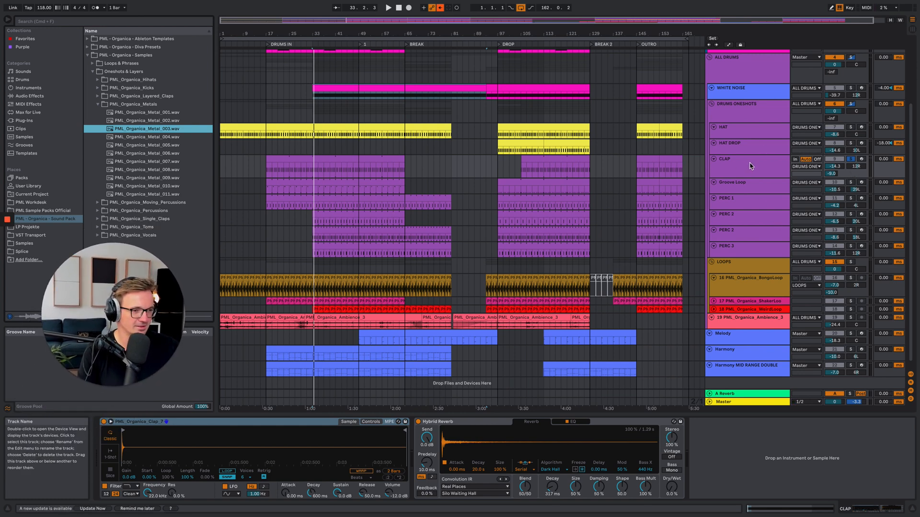
Step: Play the soloed CLAP from bar 33, then solo the Groove Loop track and display its devices
key("space")
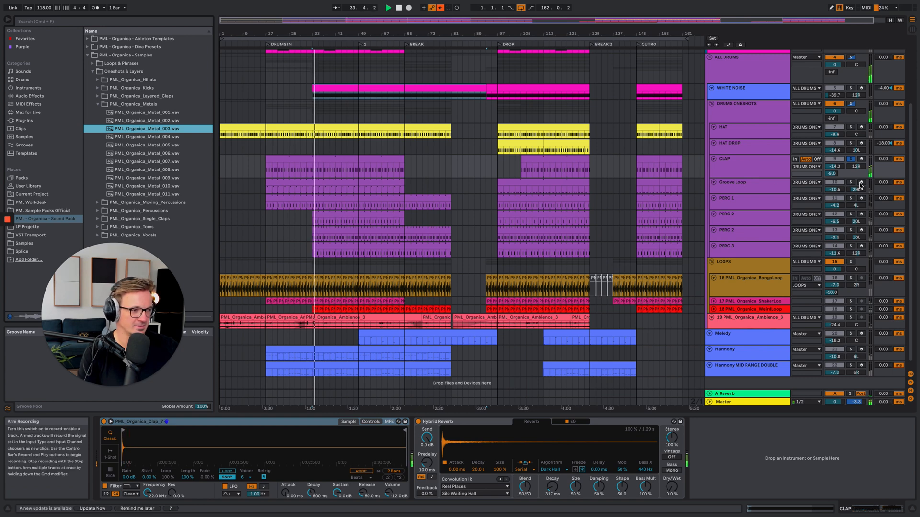
left_click(850, 182)
left_click(755, 185)
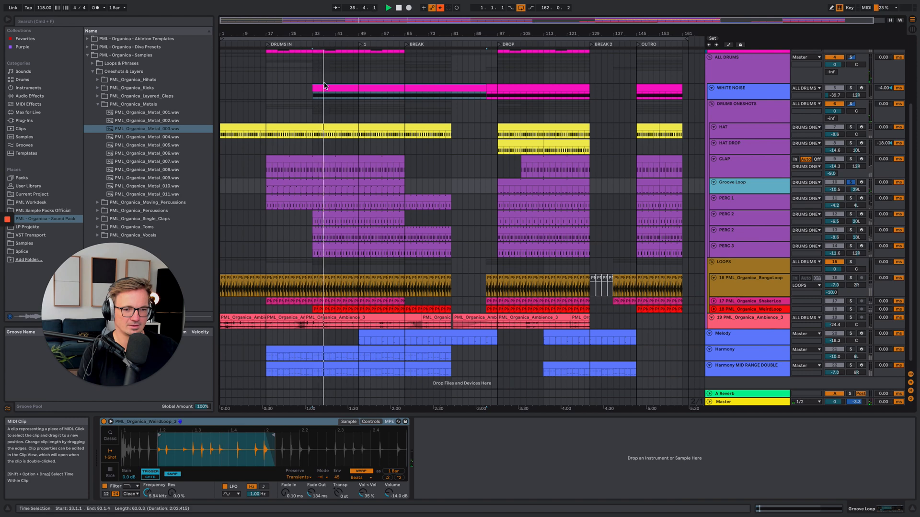
Step: Solo the KICK alongside the Groove Loop and play both from bar 33
left_click_drag(317, 33, 317, 33)
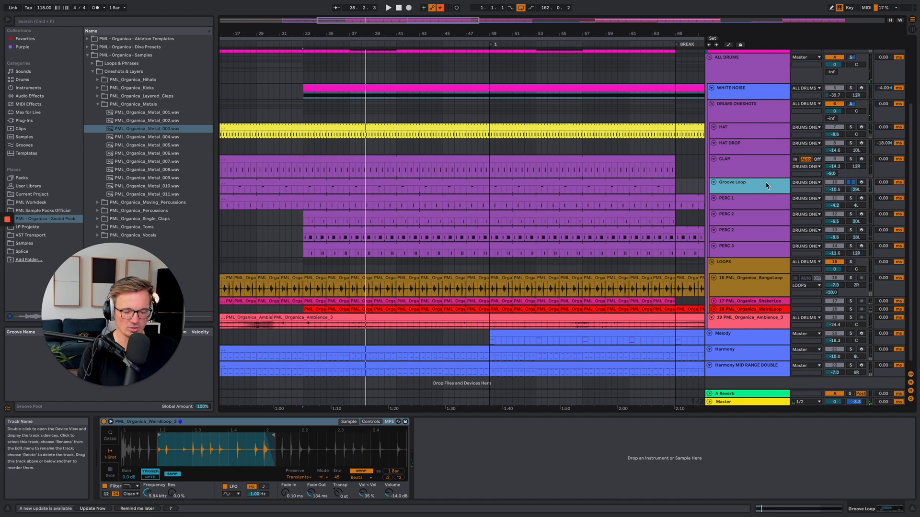
scroll(855, 110, "up", 4)
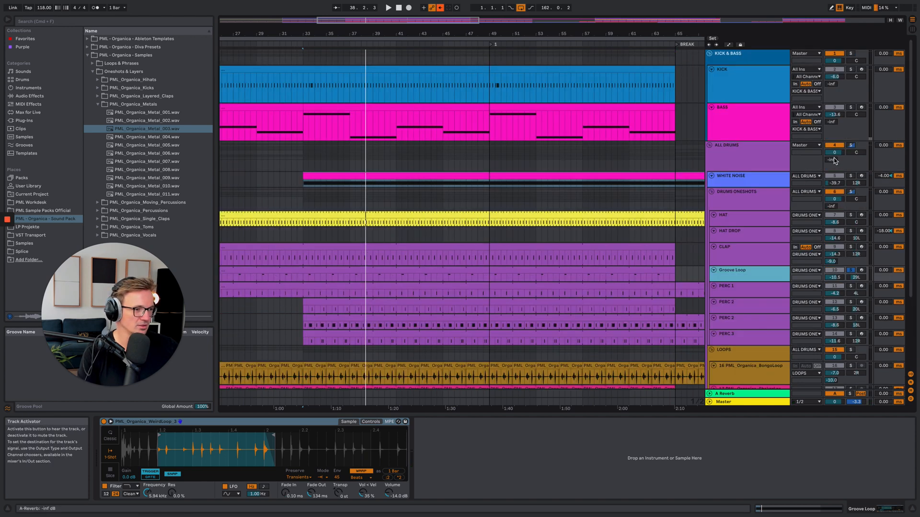
left_click(303, 321)
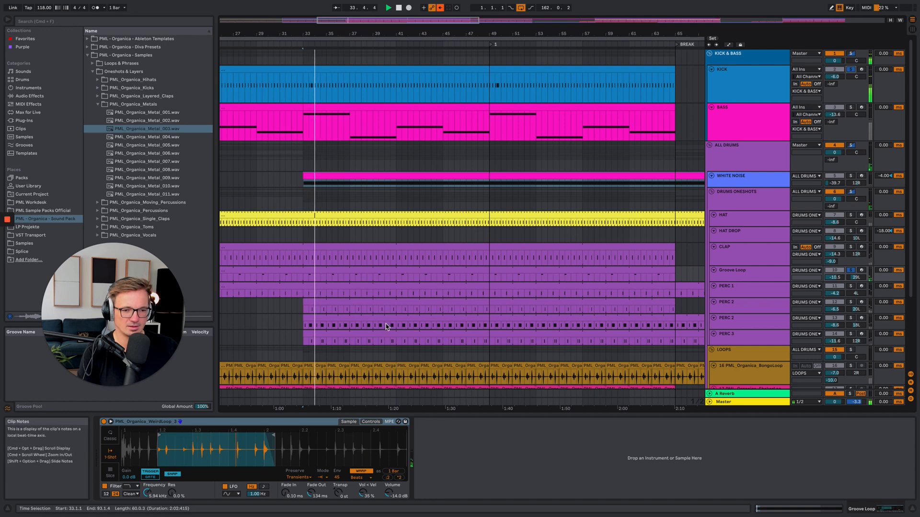
scroll(375, 321, "down", 2)
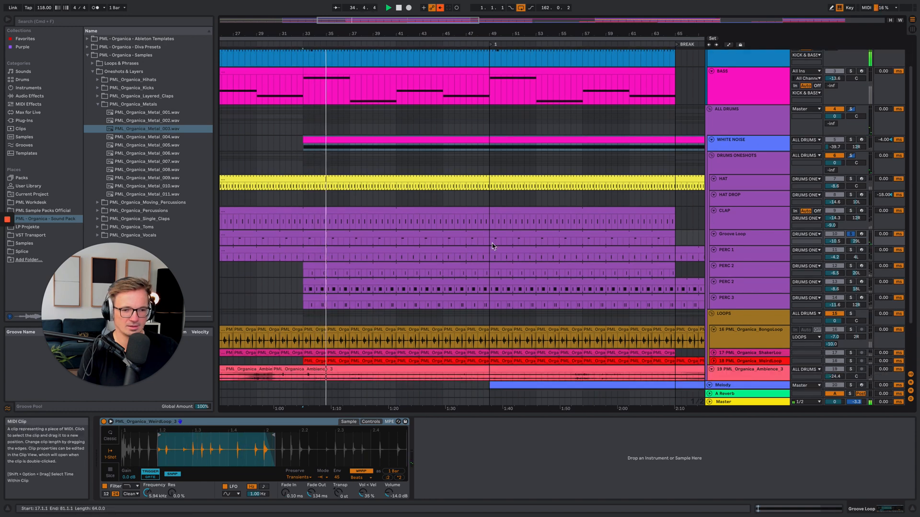
left_click(718, 240)
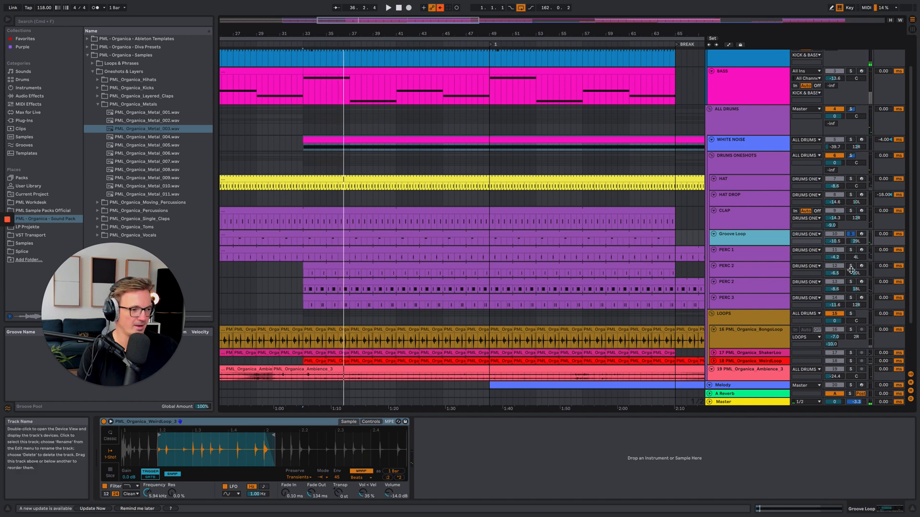
Step: Add the PERC 1 track to the solo, display its devices and play the arrangement
left_click(850, 250, "super")
left_click(753, 258)
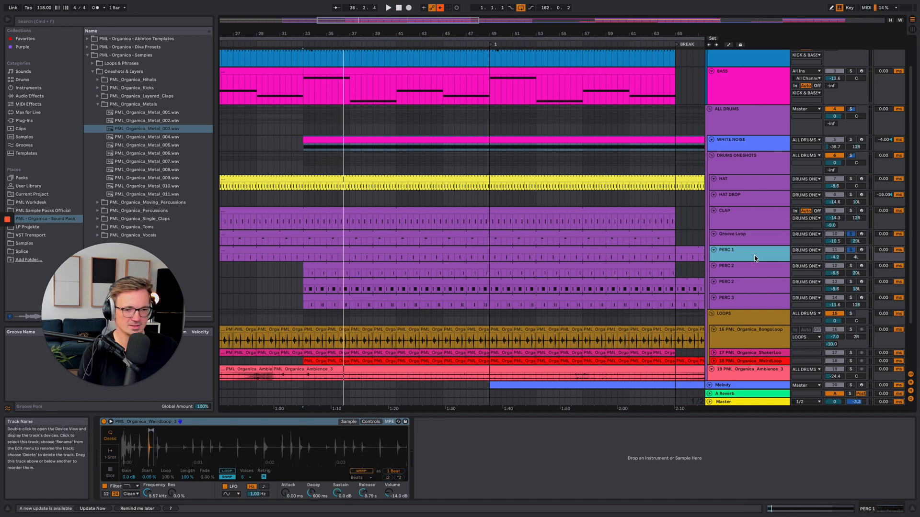
key("space")
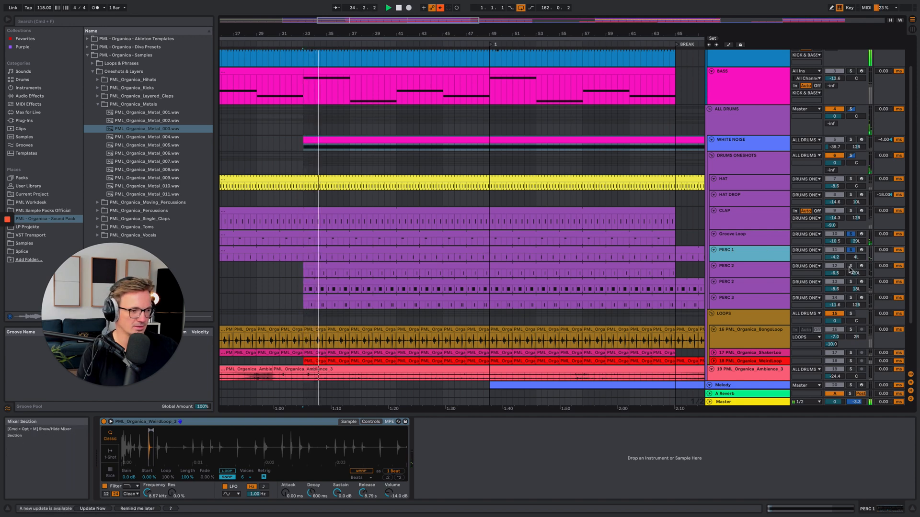
Step: Add the first PERC 2 track to the solo, examine its PML_Organica_MovingPerc_36 sample up close and play the groove
left_click(752, 268)
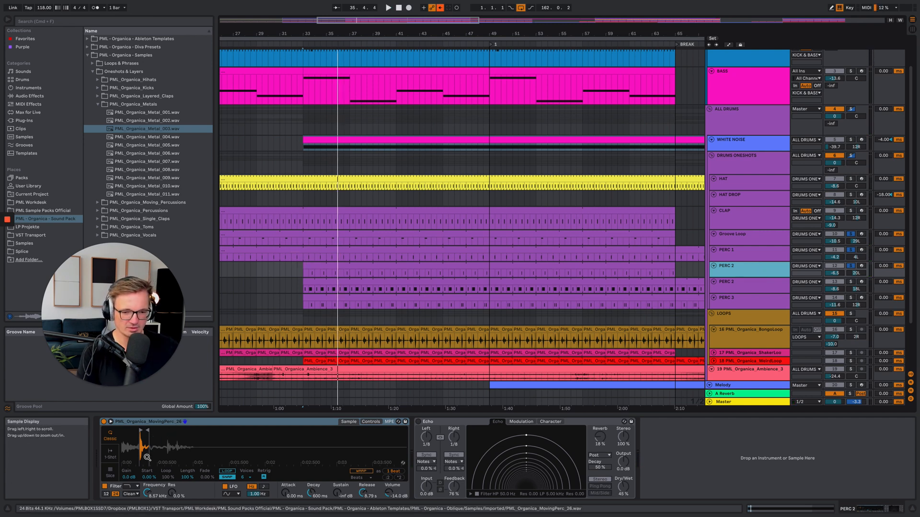
left_click_drag(145, 453, 153, 472)
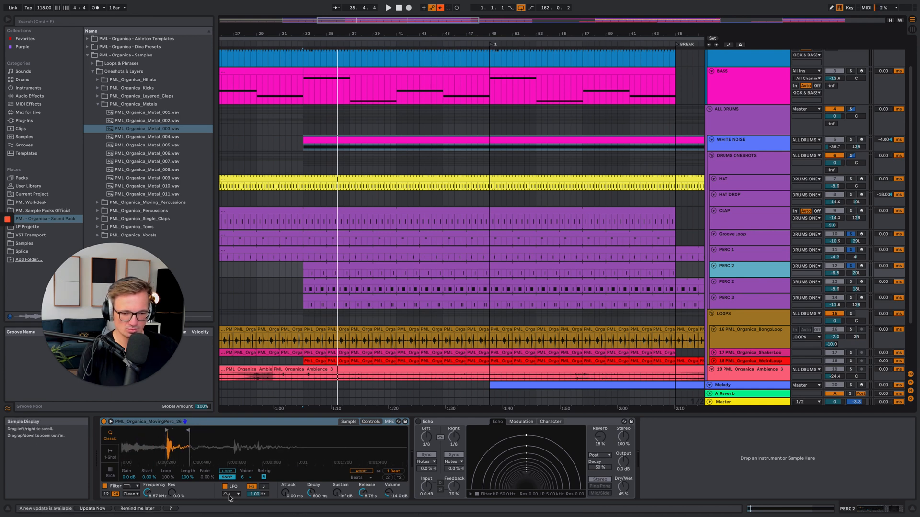
key("space")
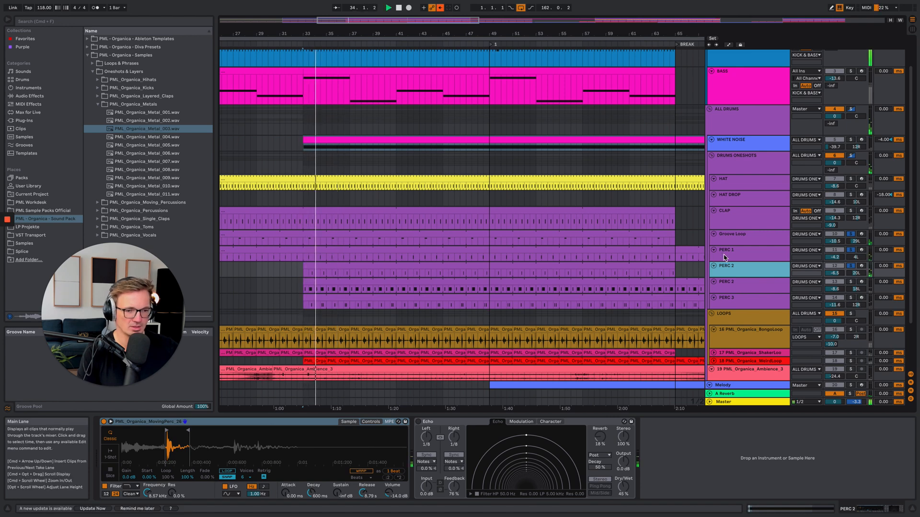
Step: Add the second PERC 2 track to the solo and inspect its clip's notes during playback, then return to its devices
left_click(851, 282)
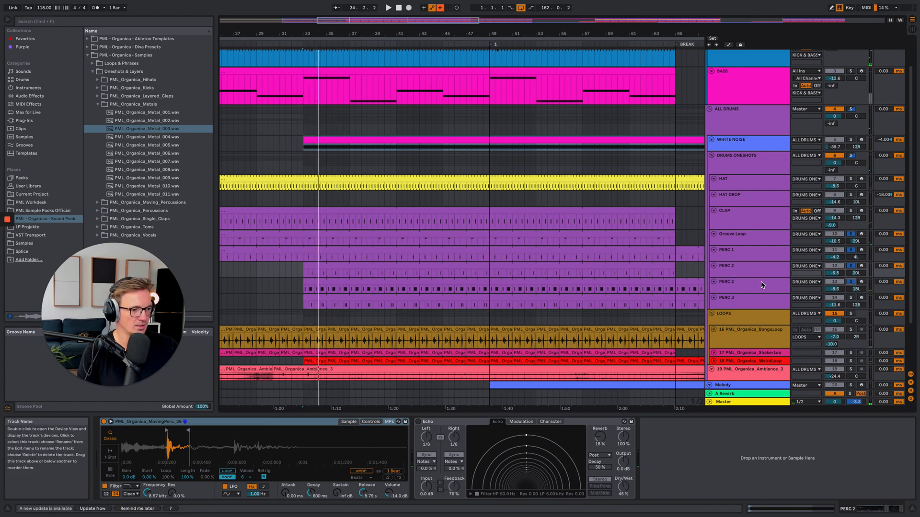
double_click(335, 282)
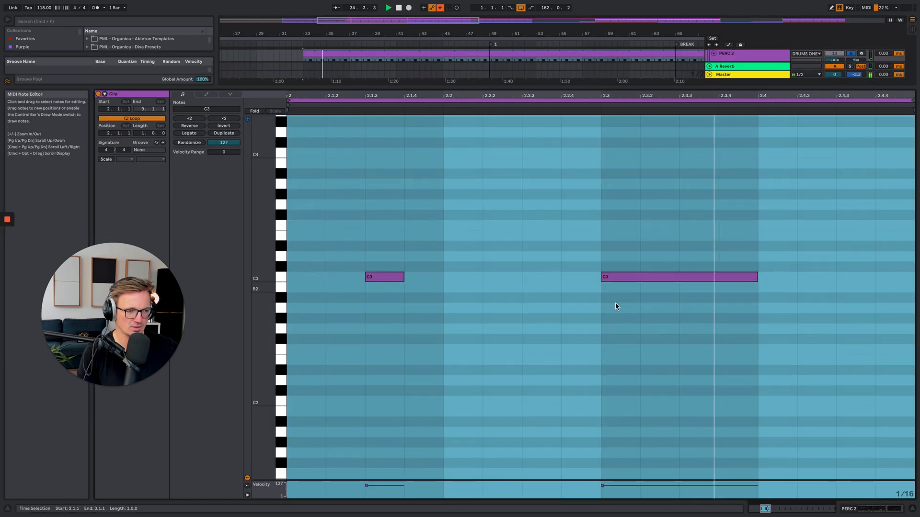
left_click(877, 508)
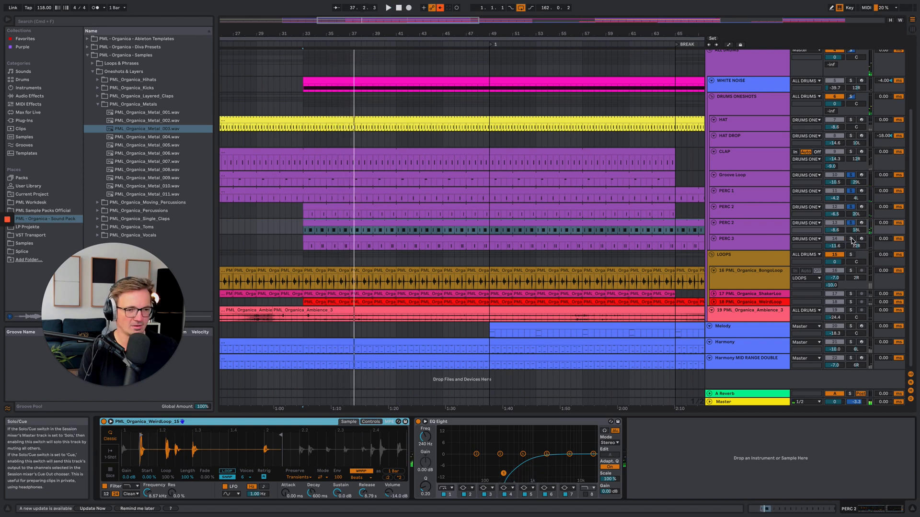
Step: Add PERC 3 to the soloed percussion and play its pattern from 33.2.4
left_click_drag(311, 33, 320, 66)
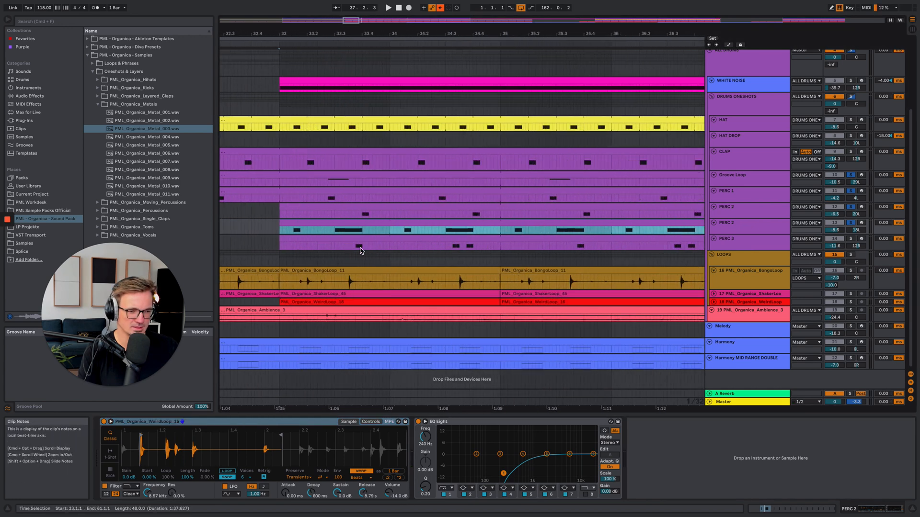
left_click(852, 239)
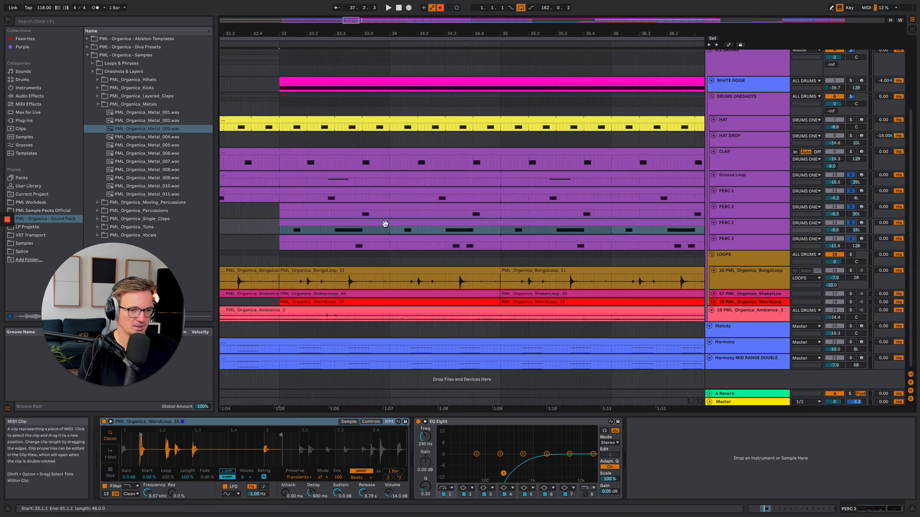
left_click(330, 247)
key("space")
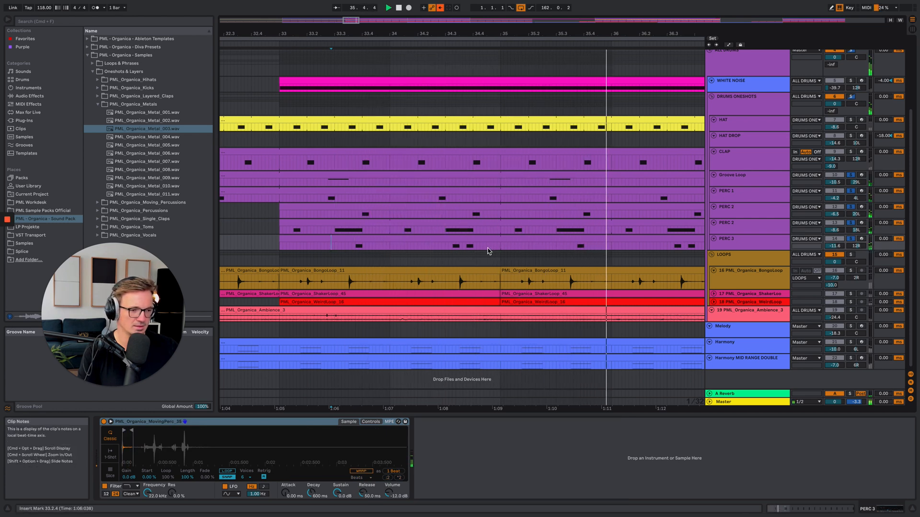
key("space")
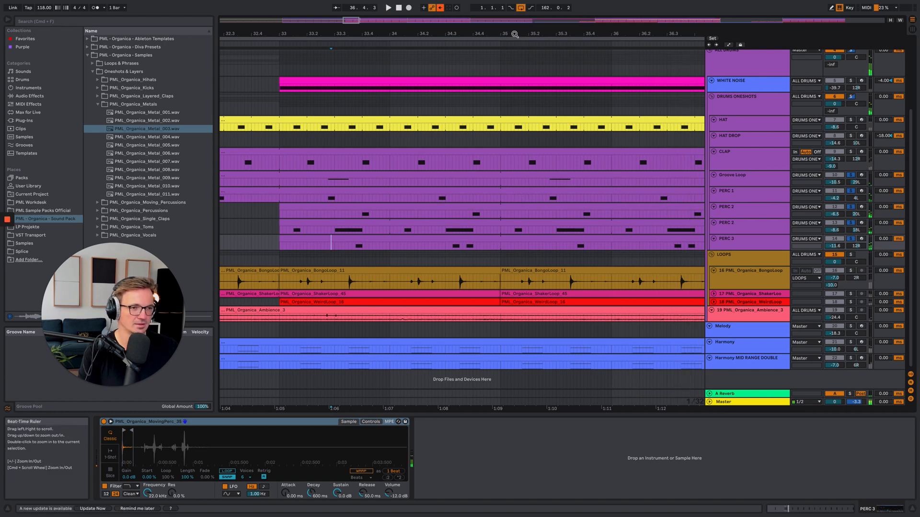
Step: Solo only the PERC 3 track and play it from 34.3.1
left_click_drag(513, 34, 415, 7)
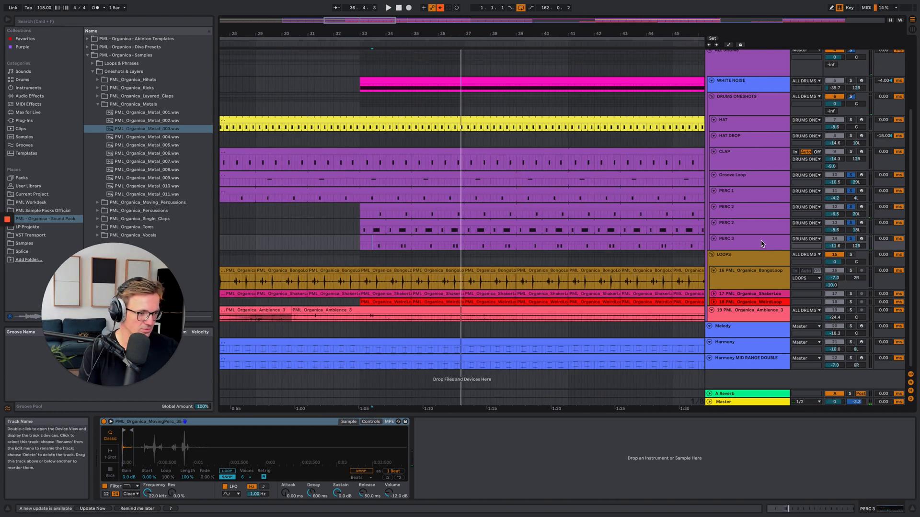
left_click(852, 239)
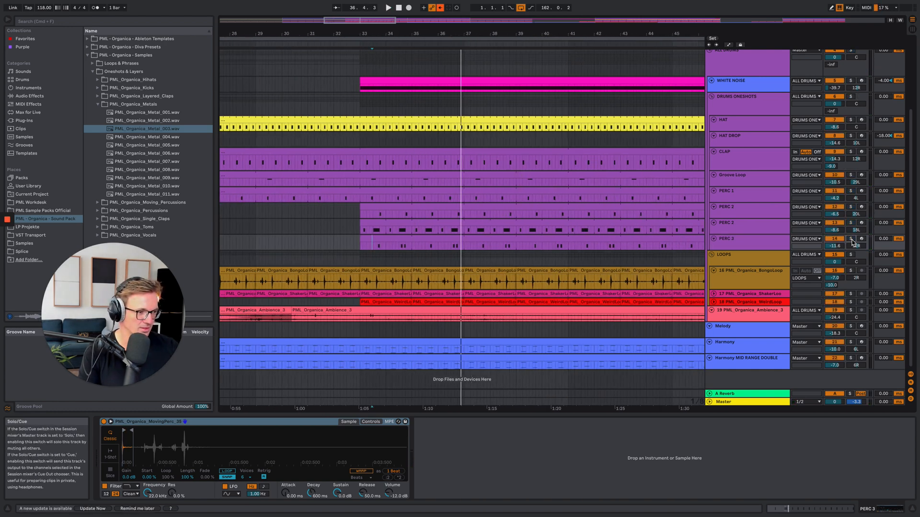
left_click(399, 248)
key("space")
key("space")
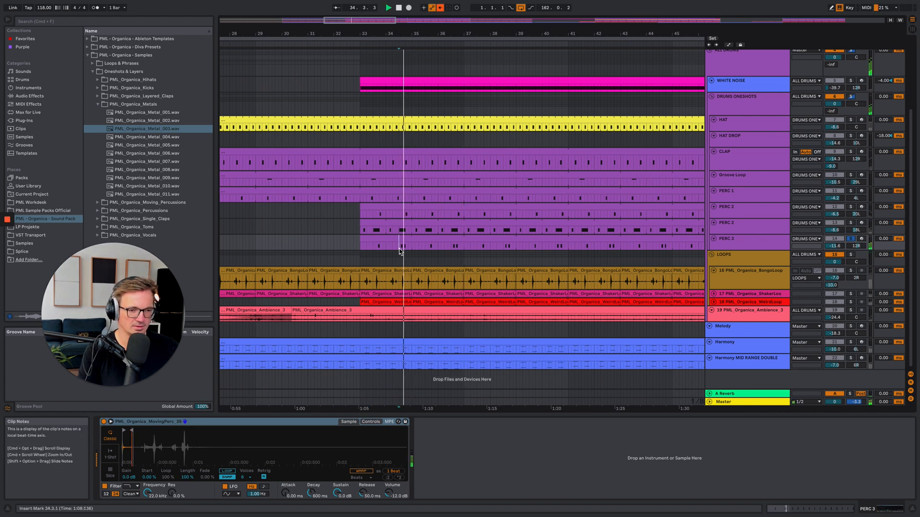
key("space")
Step: Unsolo PERC 3, solo the whole DRUMS ONESHOTS group and play it
left_click(851, 239)
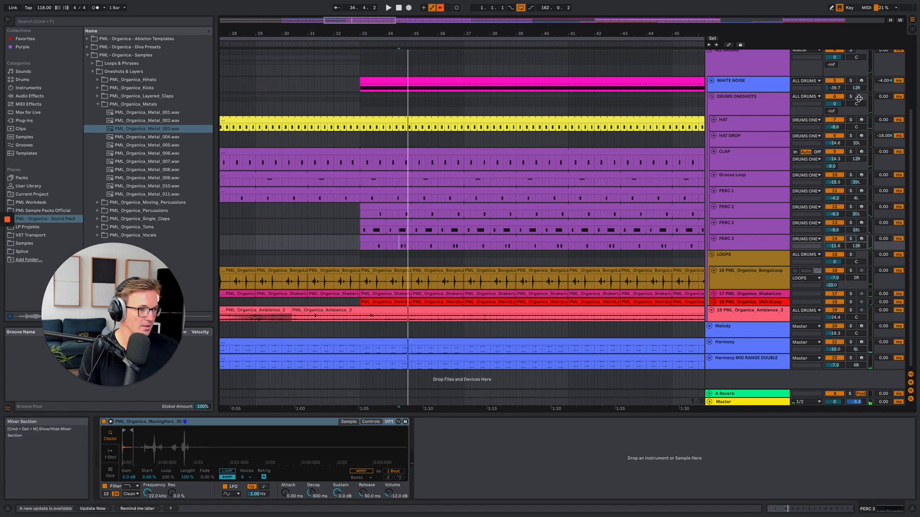
left_click(852, 97)
key("space")
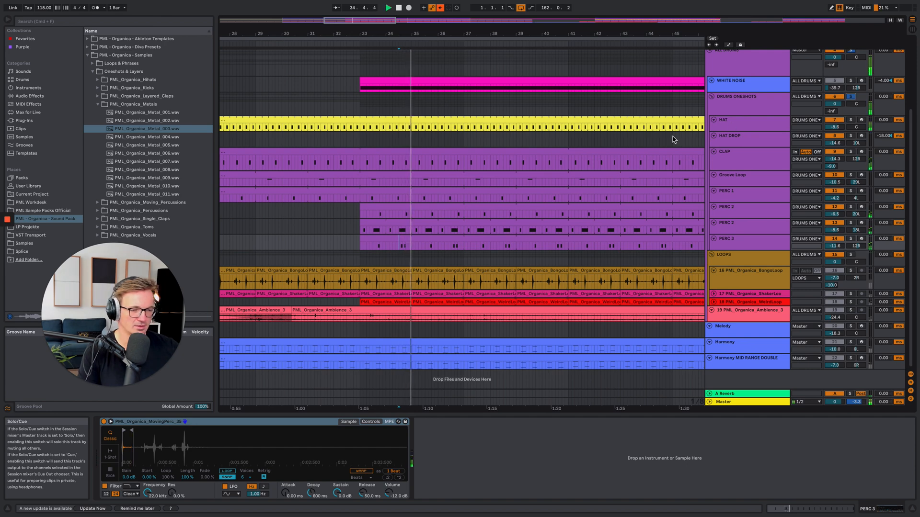
left_click_drag(417, 31, 355, 33)
scroll(843, 143, "up", 5)
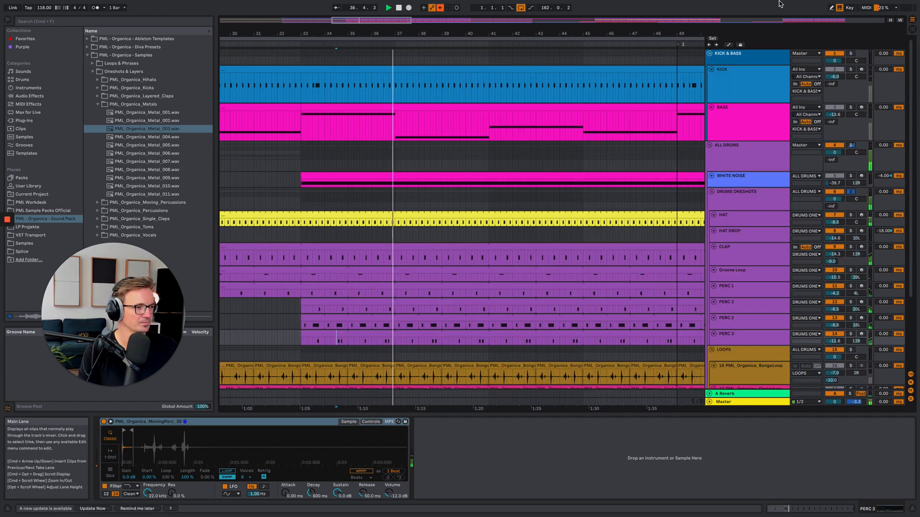
Step: Add the KICK and BASS tracks to the solo to hear them with the drum one-shots
left_click(850, 53)
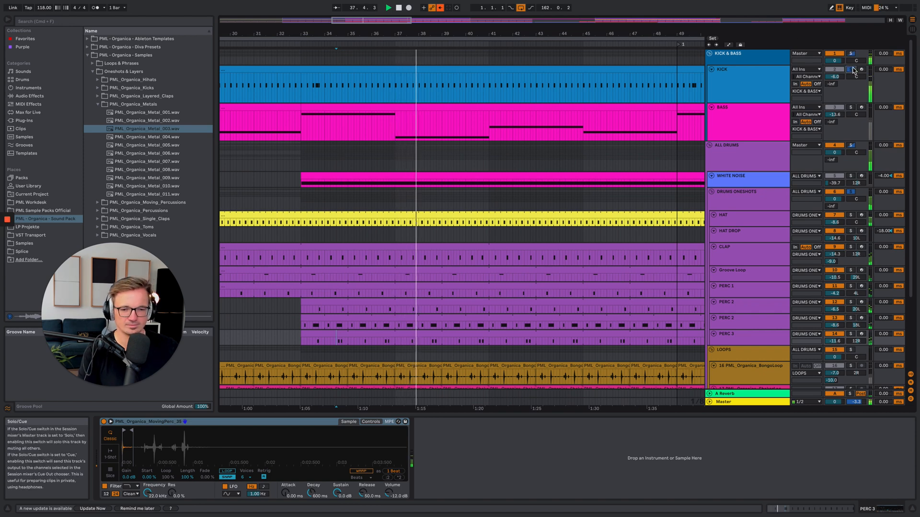
scroll(489, 184, "down", 3)
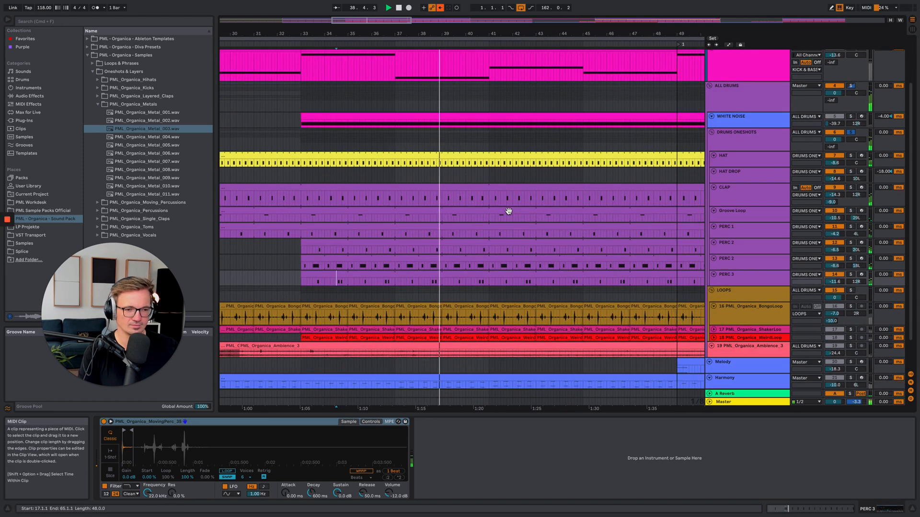
scroll(501, 221, "up", 3)
left_click(851, 108)
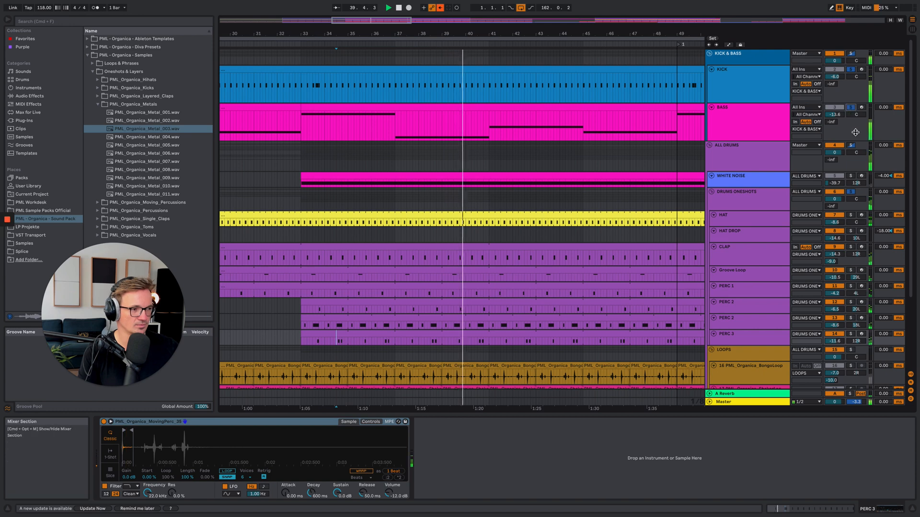
Step: Add the WHITE NOISE track to the solo, play the groove, and display the track's devices with playback from bar 43
scroll(664, 173, "down", 4)
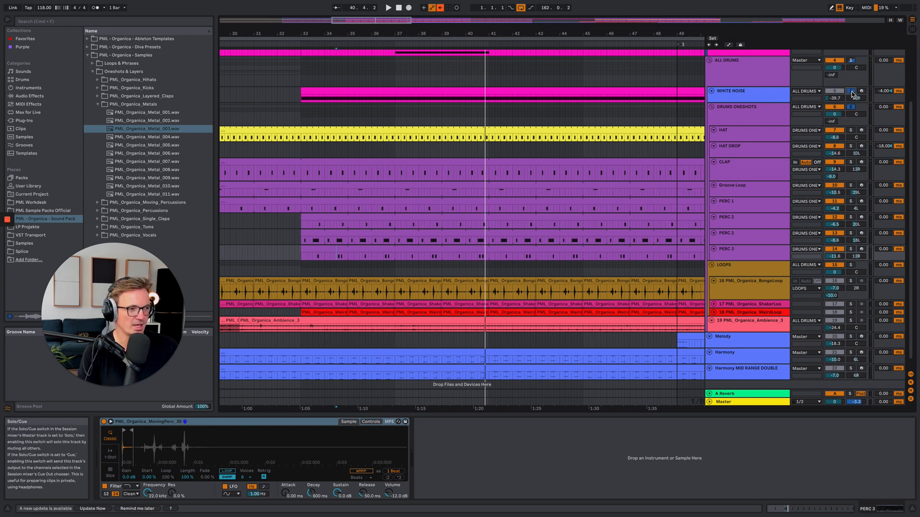
key("space")
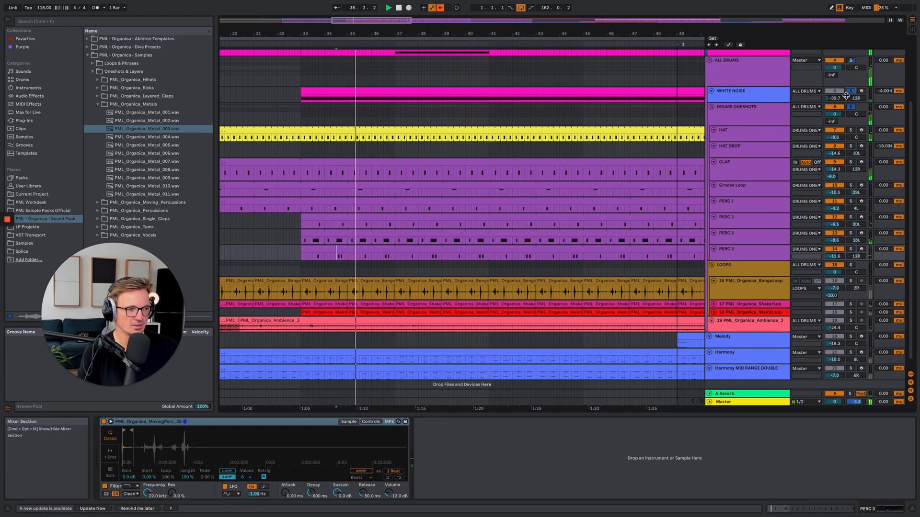
left_click(536, 99)
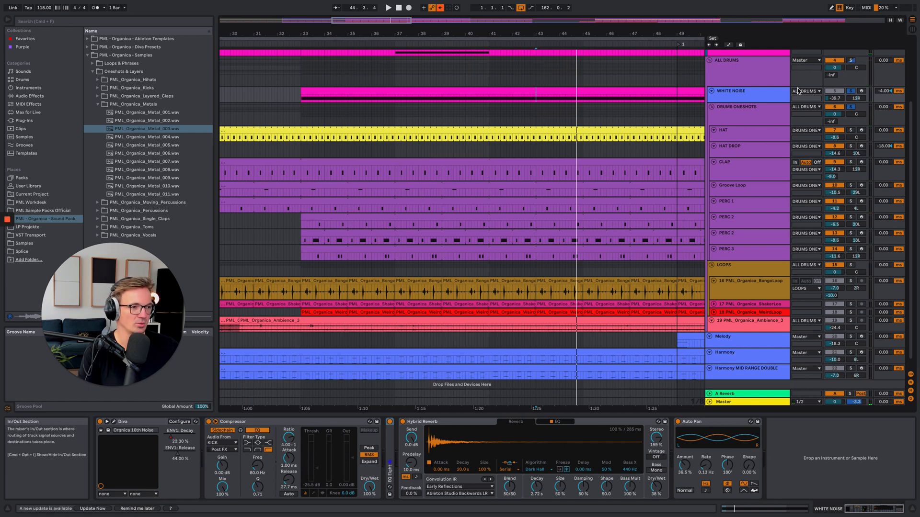
Step: Enlarge the WHITE NOISE track, show automation lanes with Diva's ENV1: Decay envelope, and re-enable the overridden automation
left_click_drag(786, 102, 769, 128)
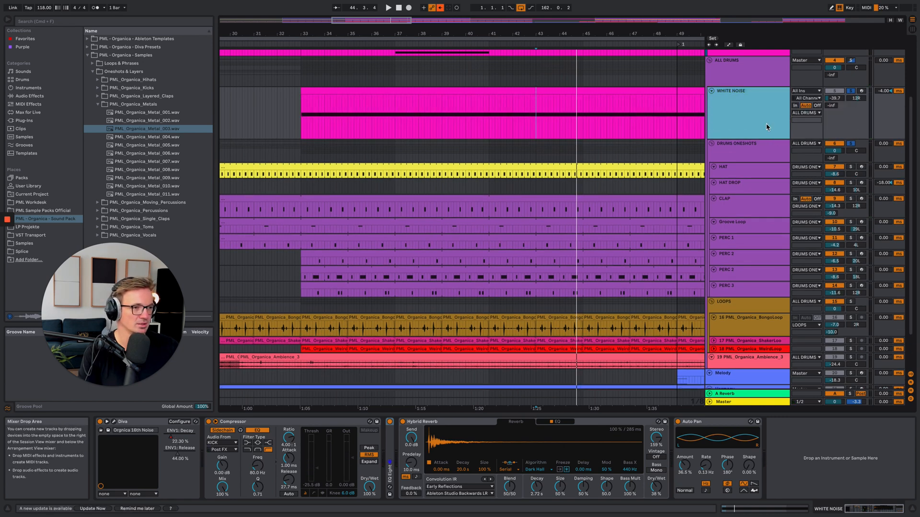
left_click(728, 45)
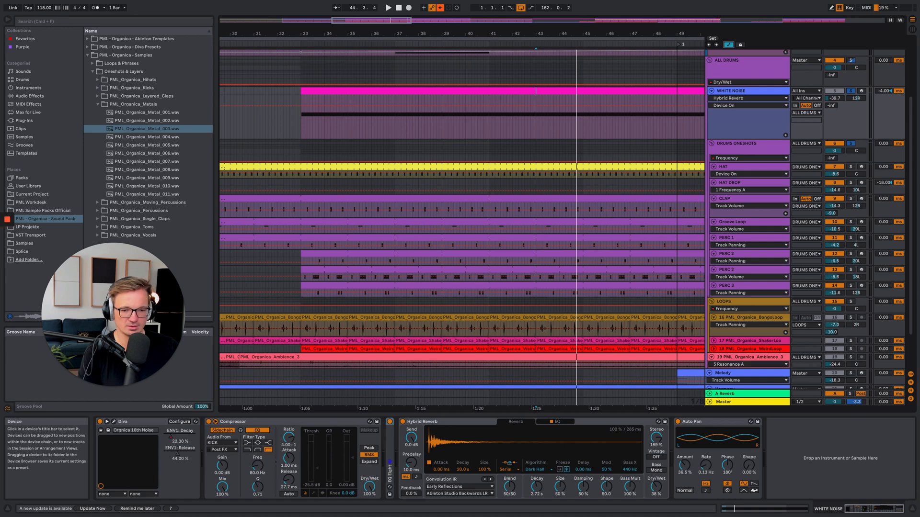
left_click(171, 436)
left_click(440, 8)
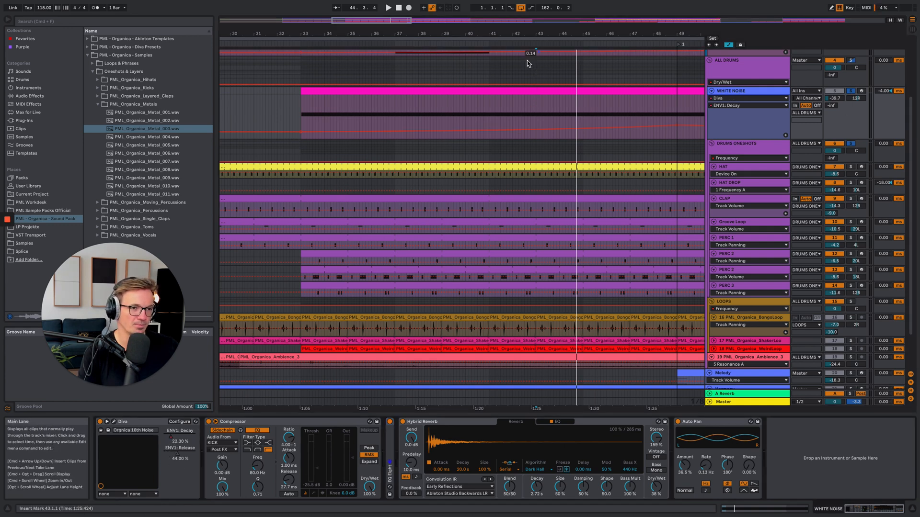
Step: Play the white noise decay automation from 45.3.1, then from 34.1.1 to compare the sound
left_click_drag(580, 35, 510, 17)
left_click(516, 113)
key("space")
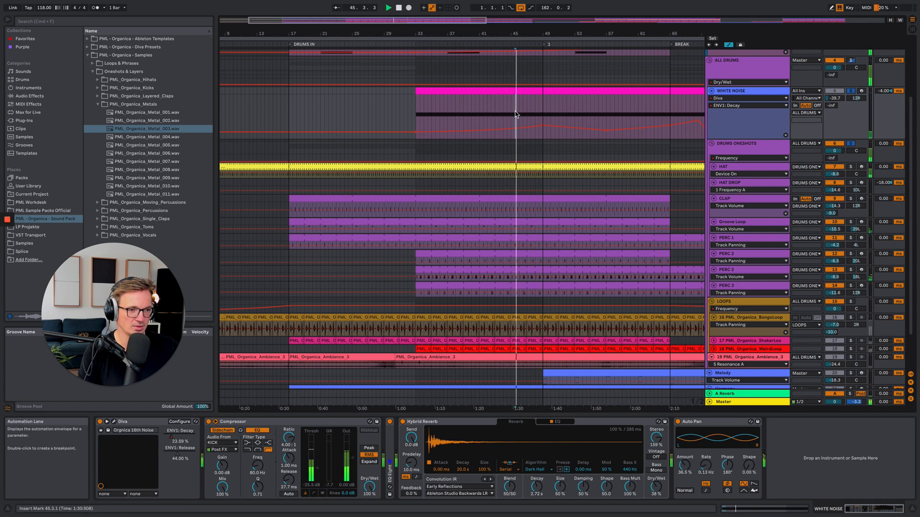
left_click(426, 113)
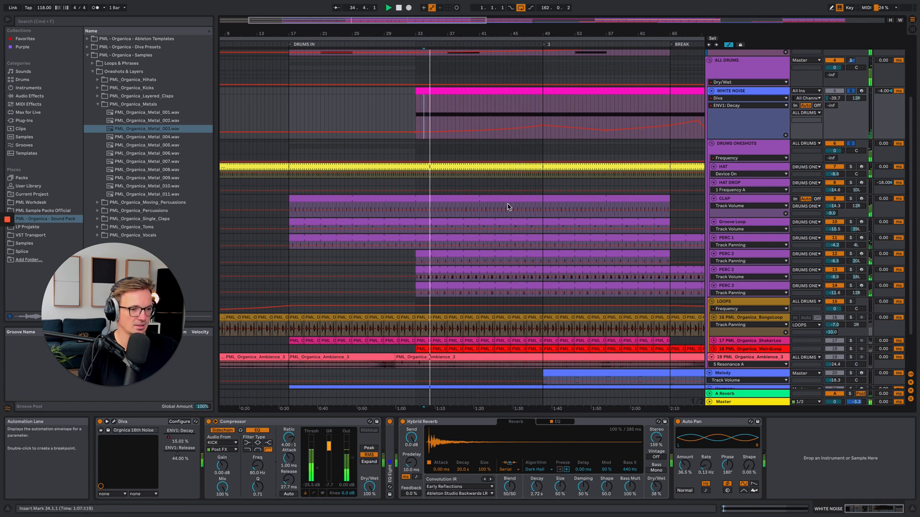
Step: Solo the LOOPS group and play it from 34.1.1, then solo and play only its BongoLoop track
scroll(508, 216, "down", 3)
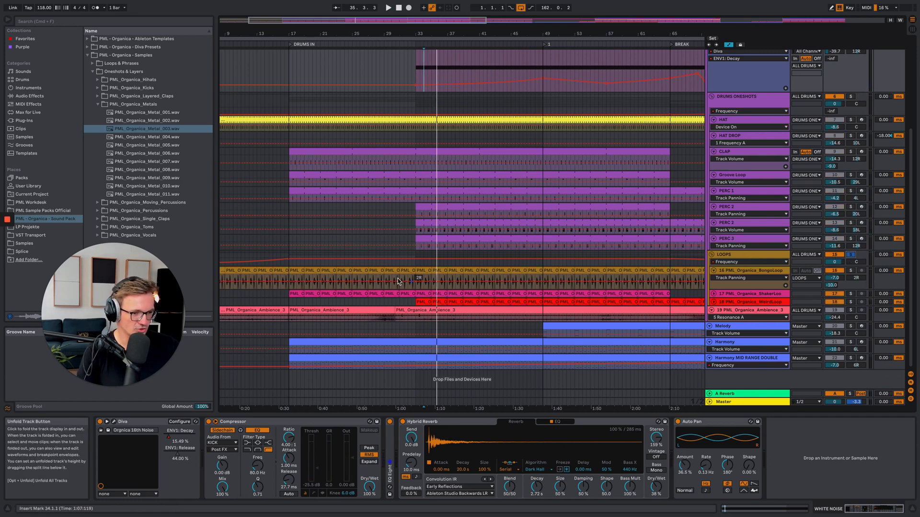
left_click_drag(426, 34, 426, 38)
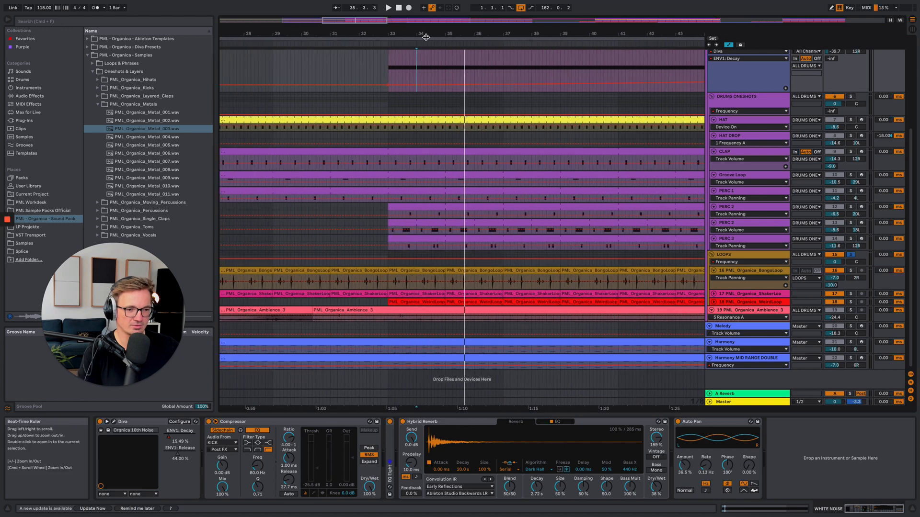
key("space")
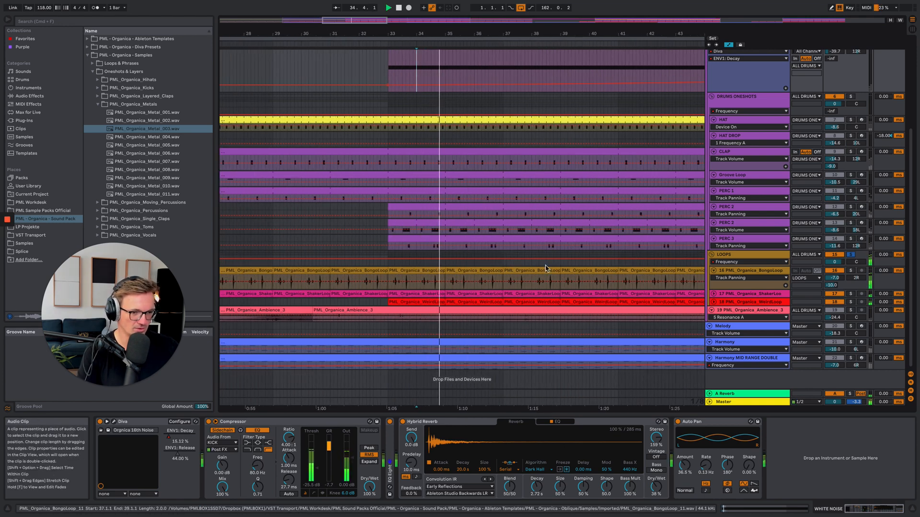
key("space")
left_click(851, 271)
key("space")
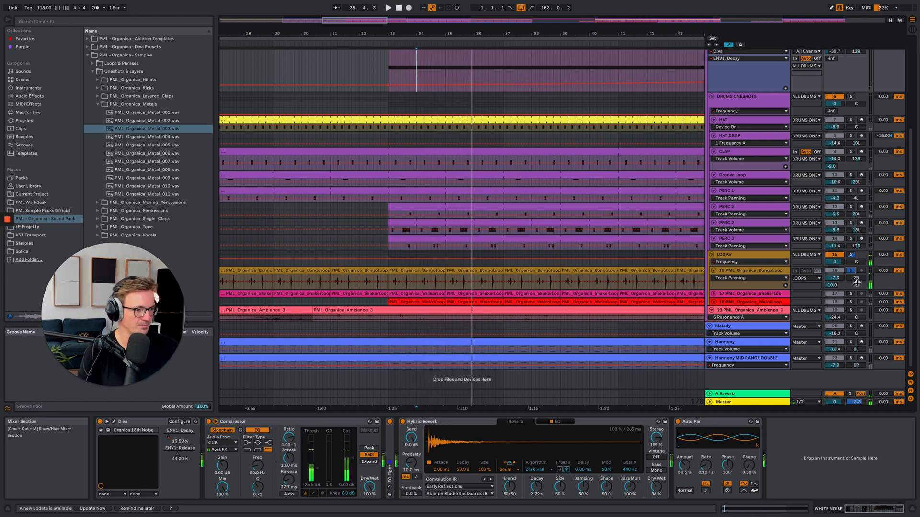
Step: Unfold the PML_Organica_ShakerLoop track, solo it alone and play it
left_click(714, 294)
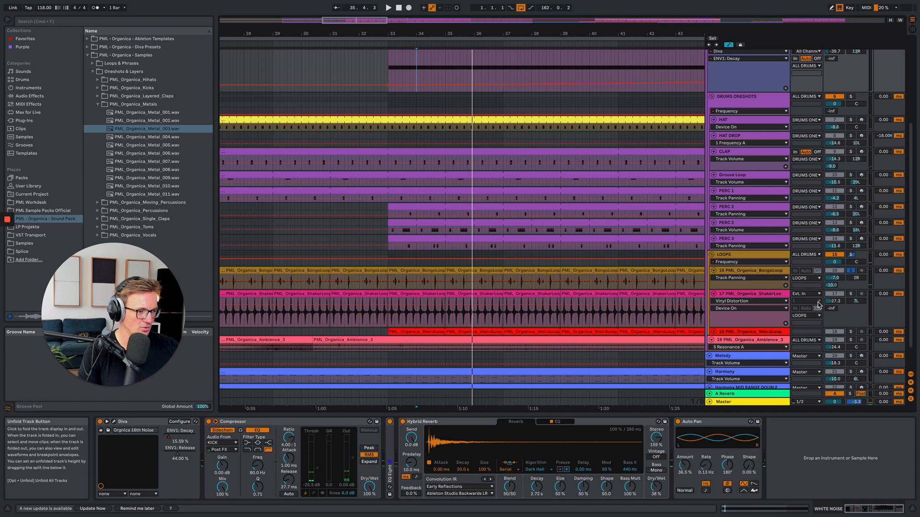
left_click(851, 294)
key("space")
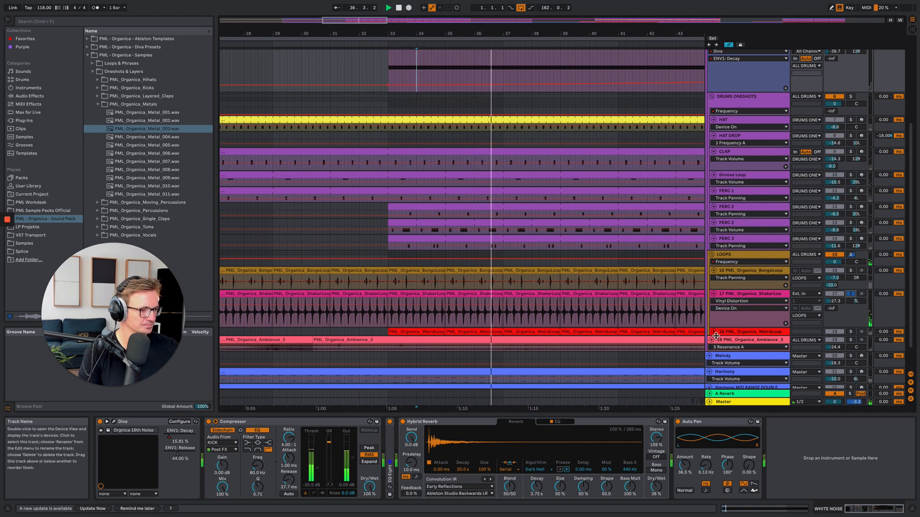
Step: Solo the PML_Organica_WeirdLoop track alone, unfold it and play it from 34.1.1
left_click(850, 331)
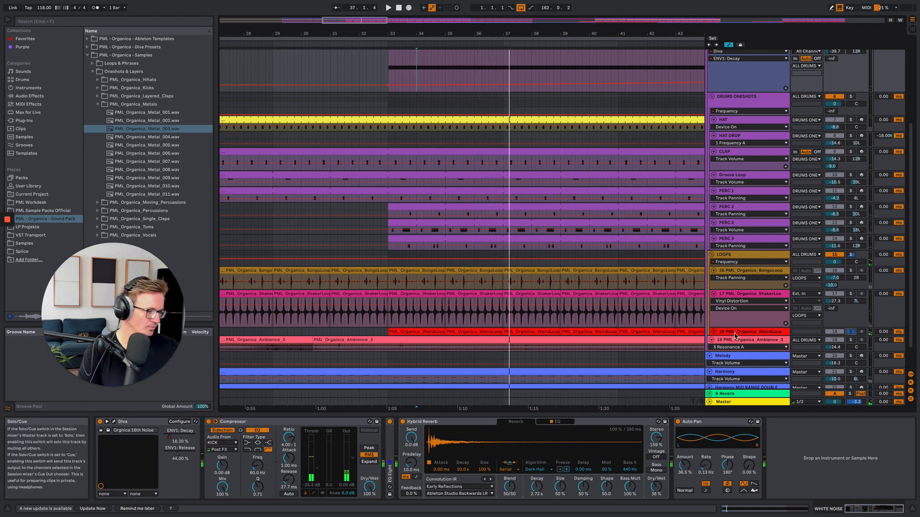
left_click(713, 332)
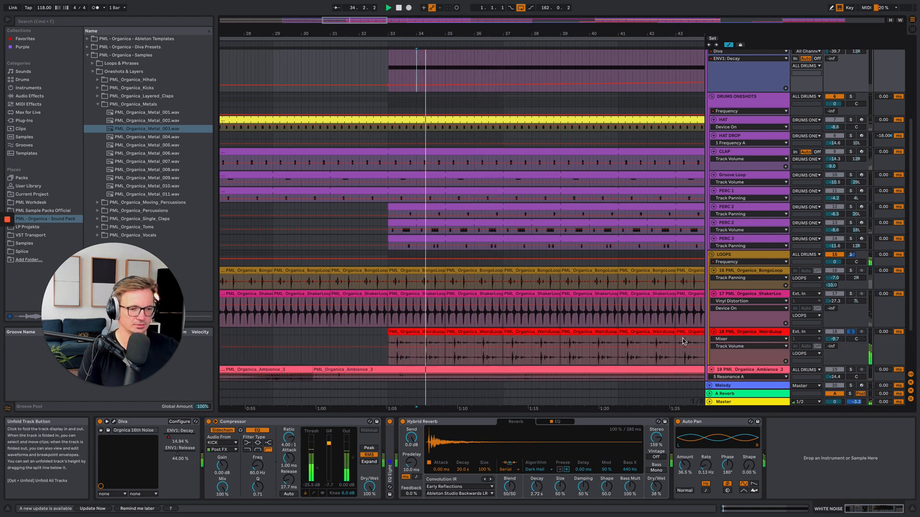
scroll(765, 209, "up", 5)
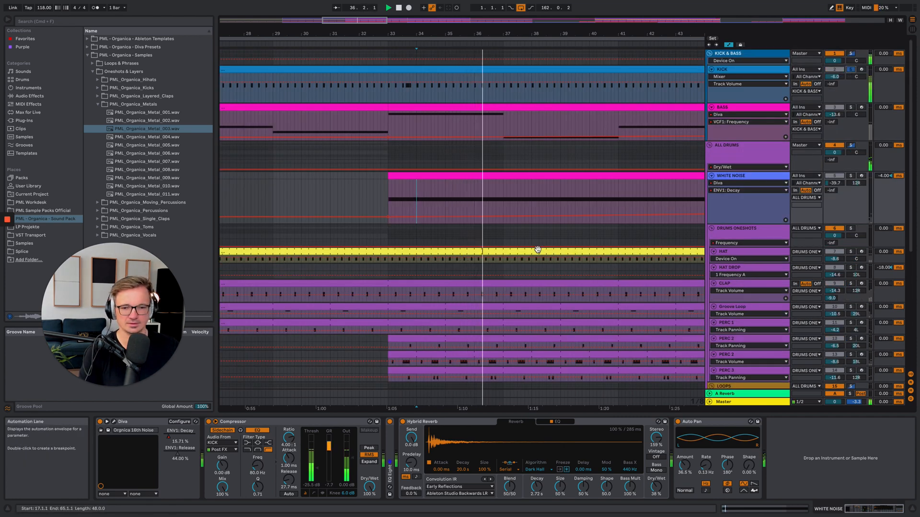
Step: Add the ShakerLoop and BongoLoop tracks to the solo and listen to all three loops together
scroll(537, 250, "down", 7)
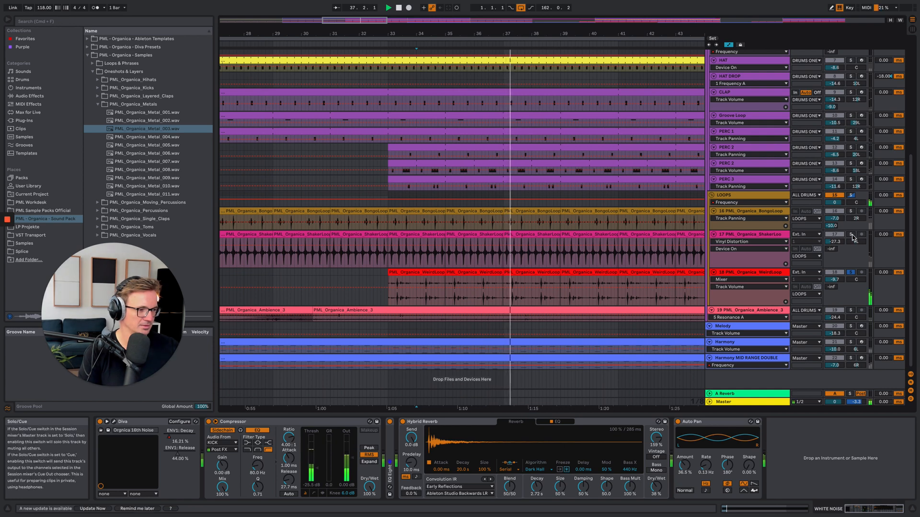
left_click(851, 235)
left_click(851, 212)
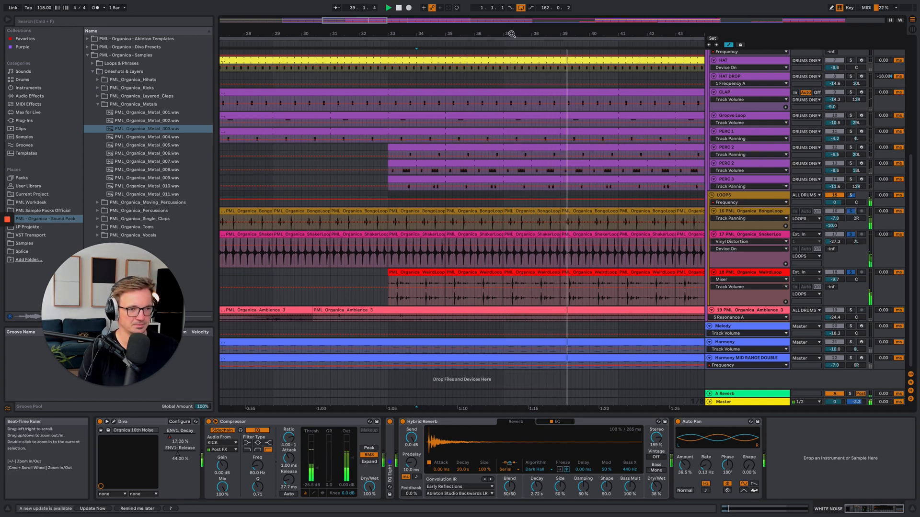
left_click_drag(512, 34, 455, 21)
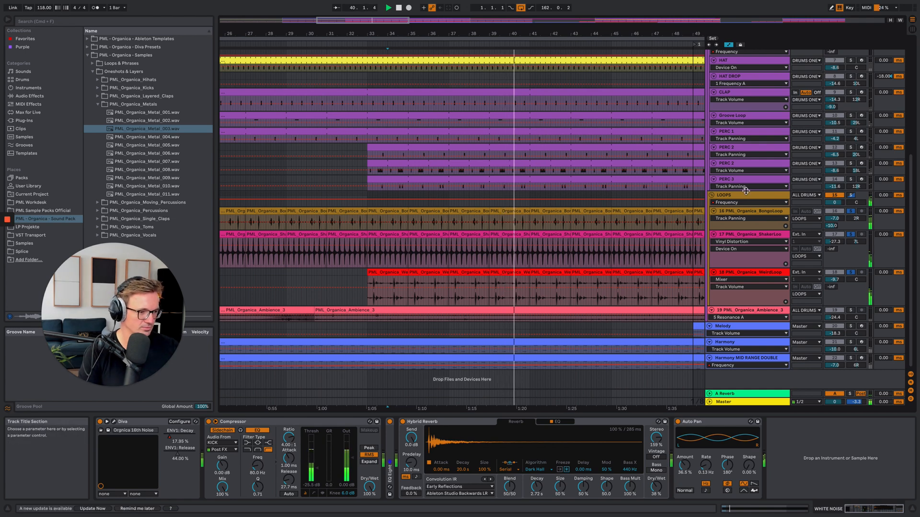
Step: Stop playback, solo the DRUMS ONESHOTS group alongside the loops and play them together from 34.1.1
key("space")
scroll(849, 191, "up", 5)
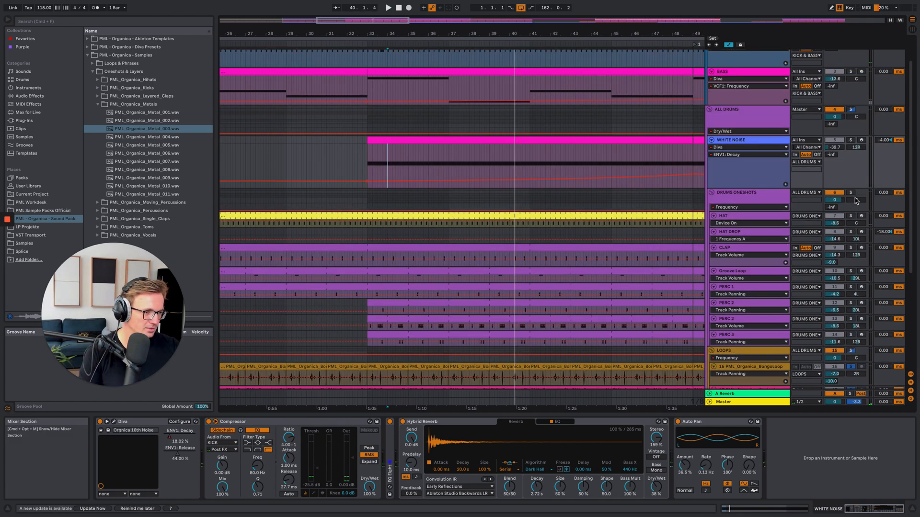
scroll(759, 244, "down", 5)
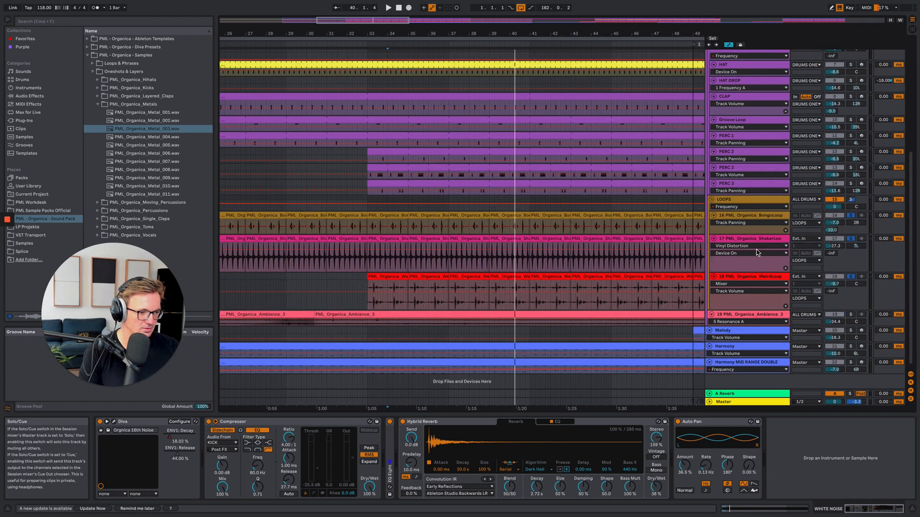
scroll(781, 228, "up", 4)
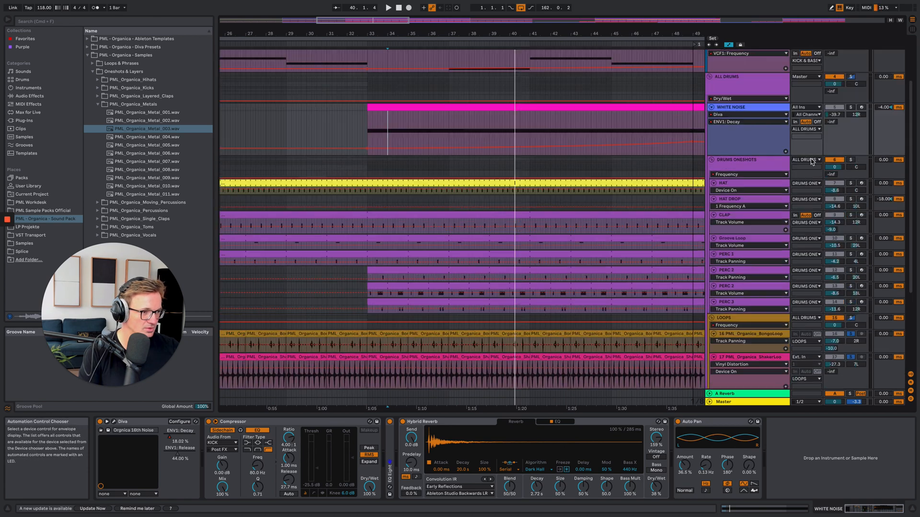
key("space")
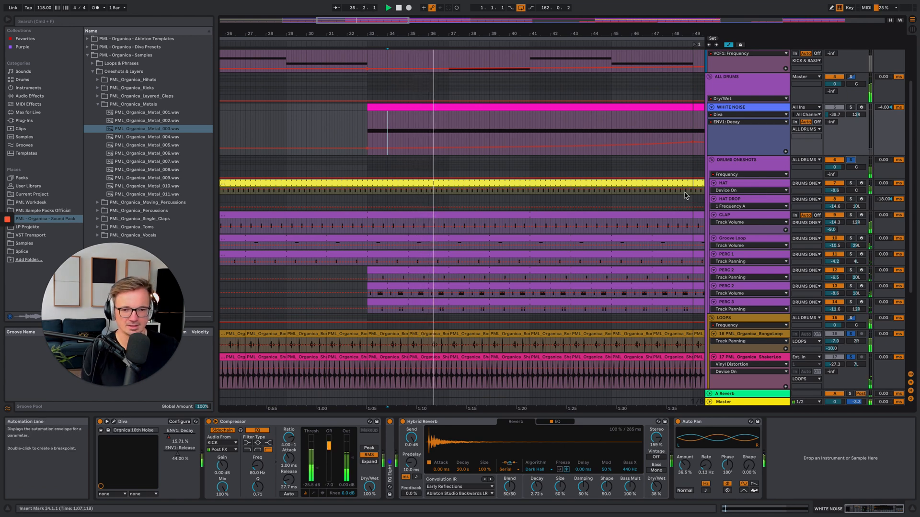
Step: Solo only the PML_Organica_Ambience_3 track, play it from 34.1.1 and stop playback
scroll(449, 207, "down", 2)
scroll(449, 207, "down", 1)
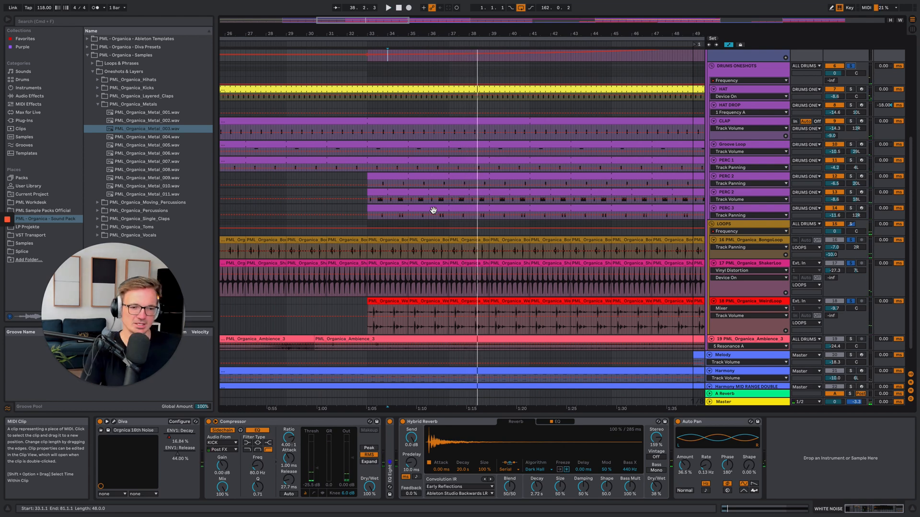
scroll(381, 339, "down", 1)
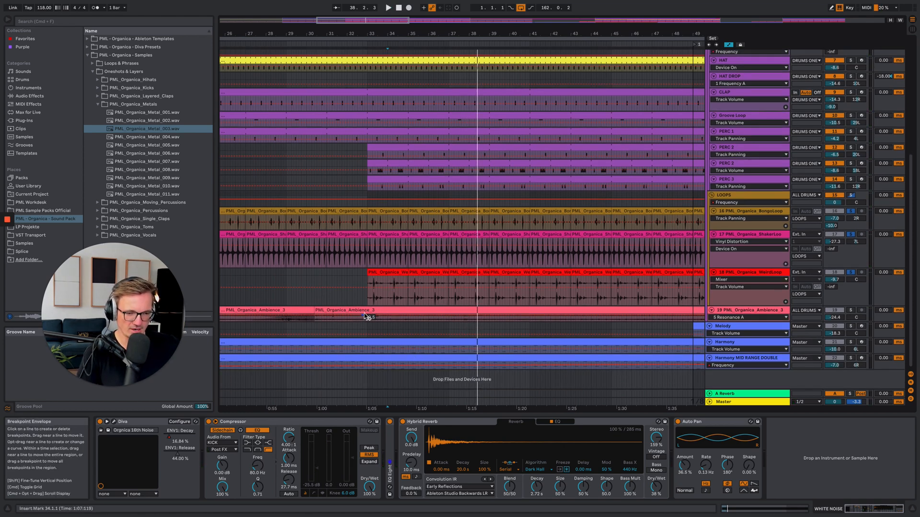
left_click(851, 310)
key("space")
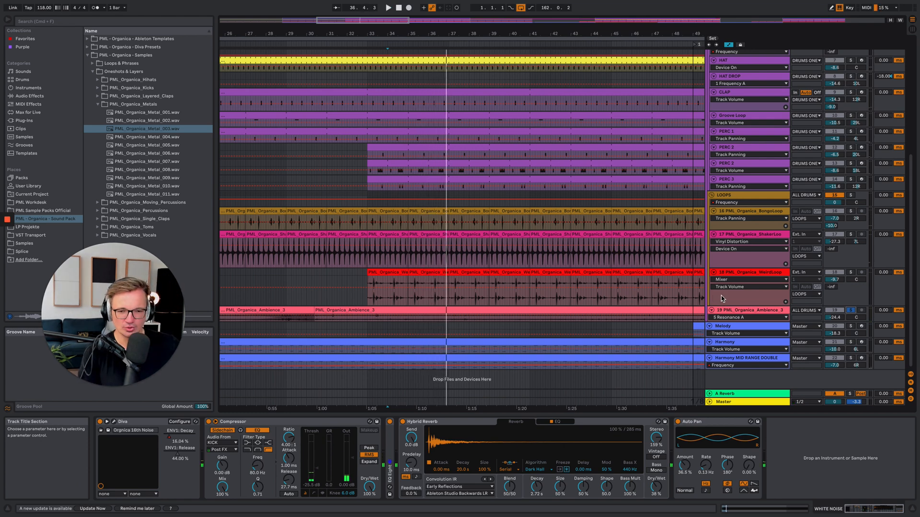
key("space")
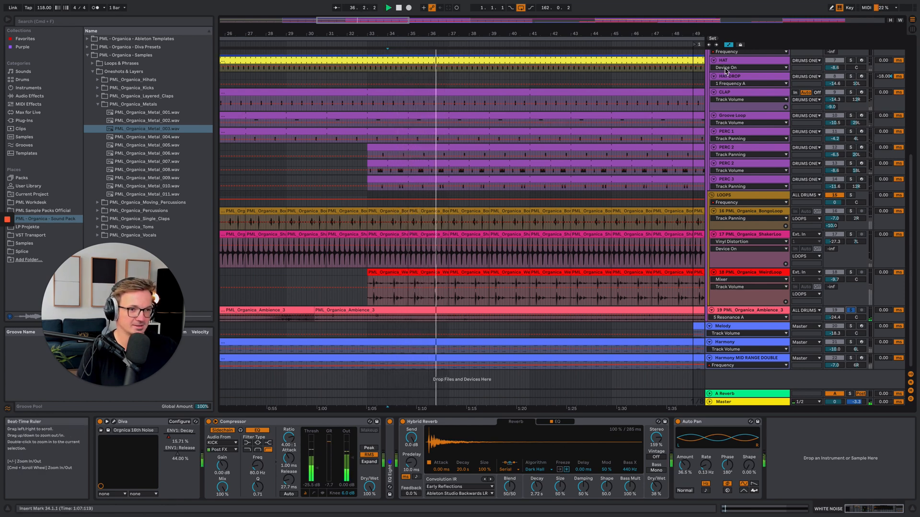
scroll(467, 338, "down", 5)
key("space")
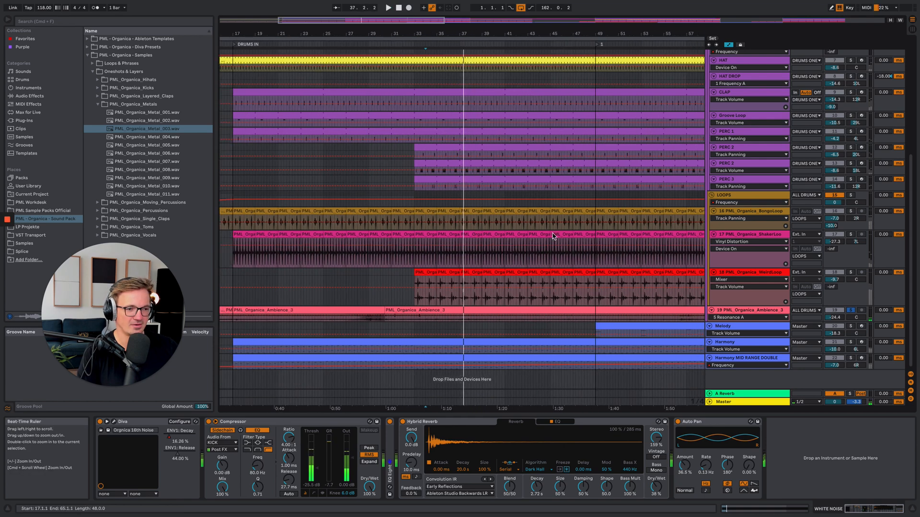
Step: Solo and play the Harmony track, view its MIDI clip's notes, and return to its device chain
left_click(851, 344)
left_click(737, 342)
key("space")
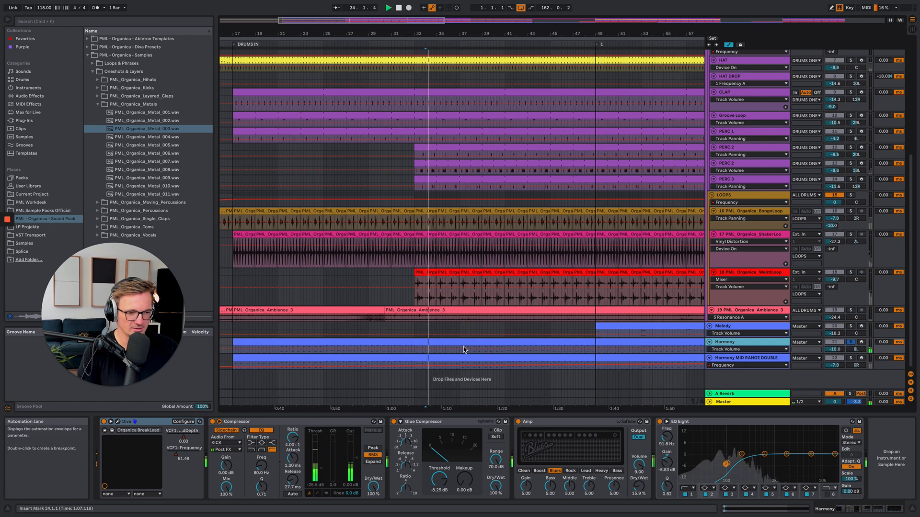
double_click(461, 350)
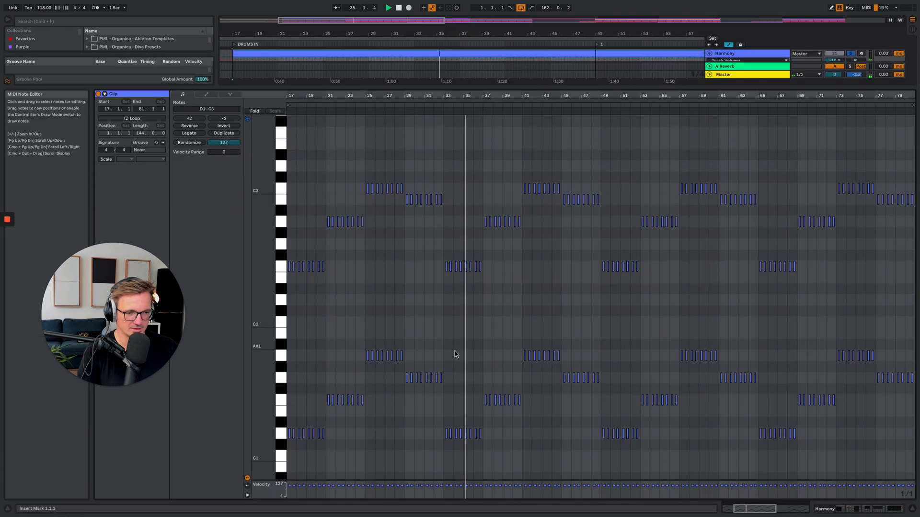
left_click(891, 509)
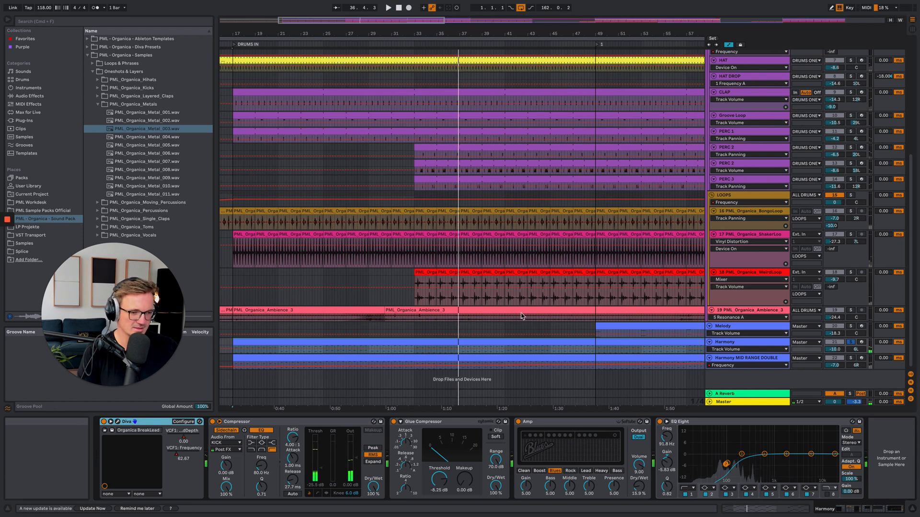
Step: Unfold the Harmony track, show Diva's VCF1: Frequency automation and play it from about bar 45, then from 74.1.1
left_click(551, 367)
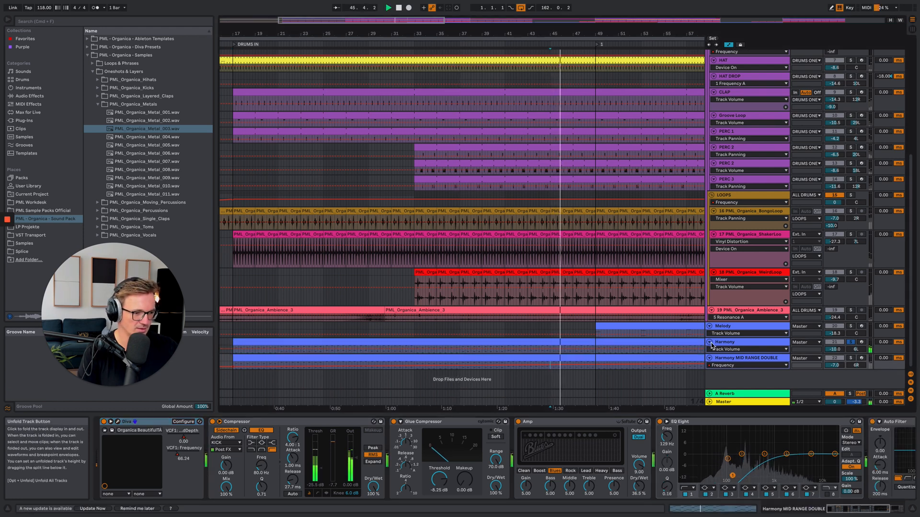
left_click_drag(727, 355, 733, 381)
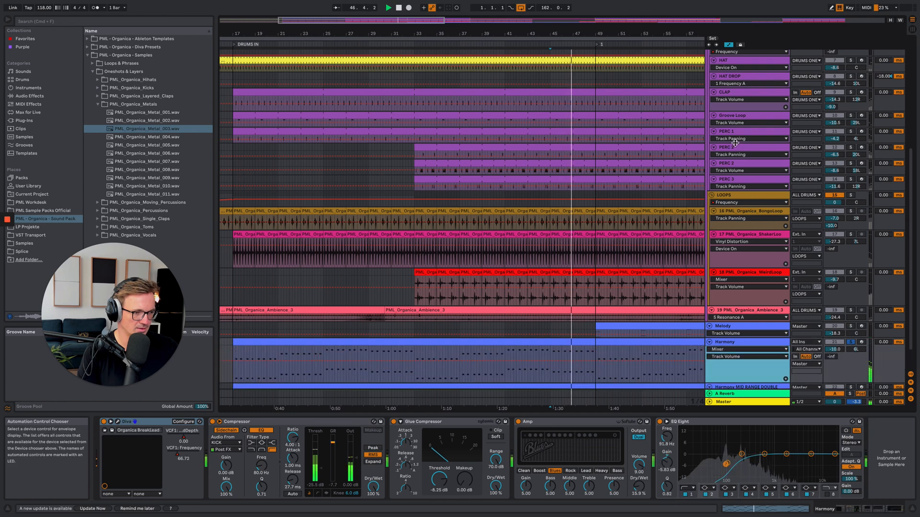
scroll(652, 278, "down", 3)
left_click(728, 321)
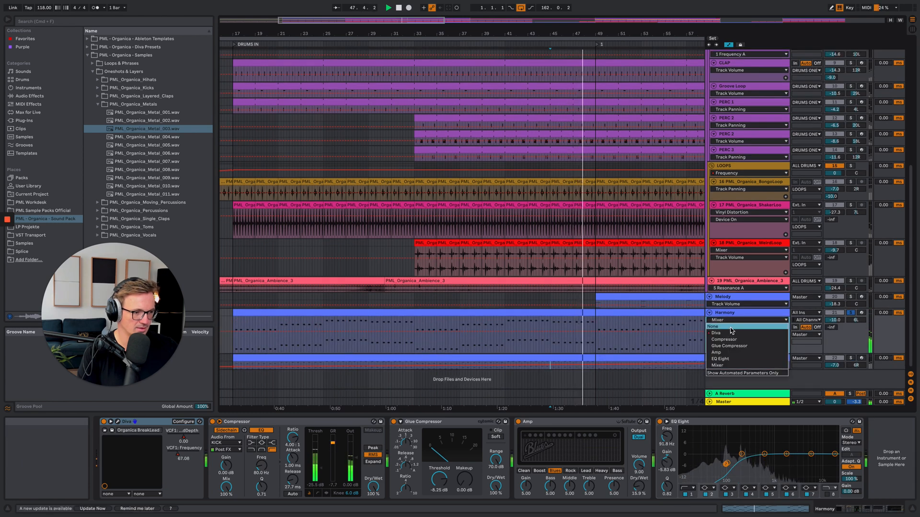
left_click(731, 334)
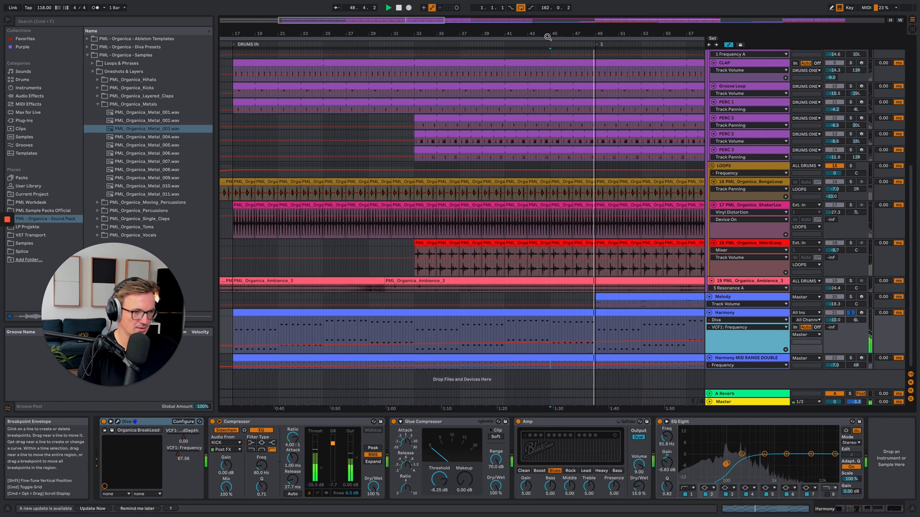
left_click_drag(549, 35, 549, 7)
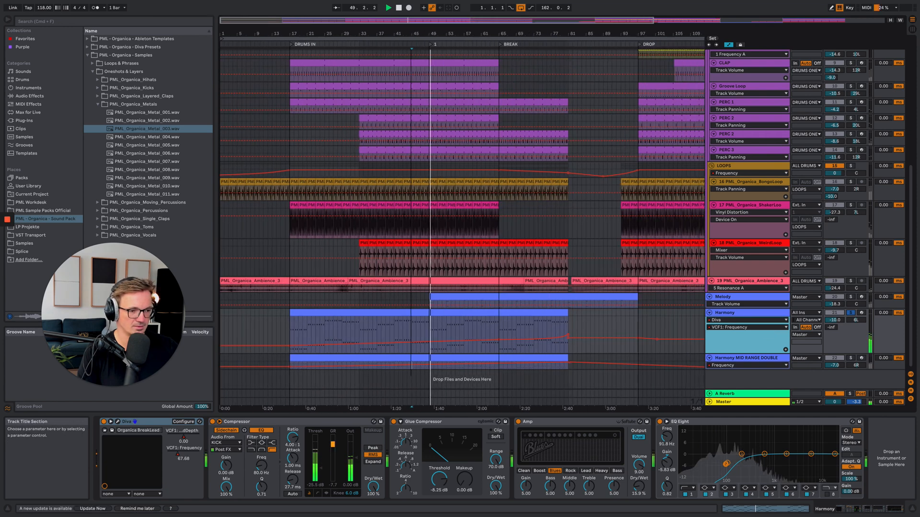
left_click(533, 332)
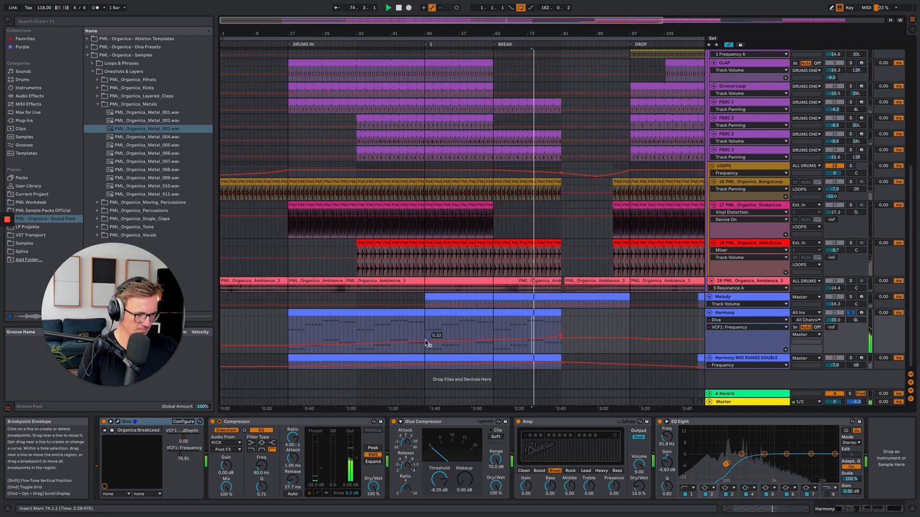
Step: Open the Harmony track's Diva synth, move its window clear of the browser, and replay the sound from 74.1.1
left_click(118, 423)
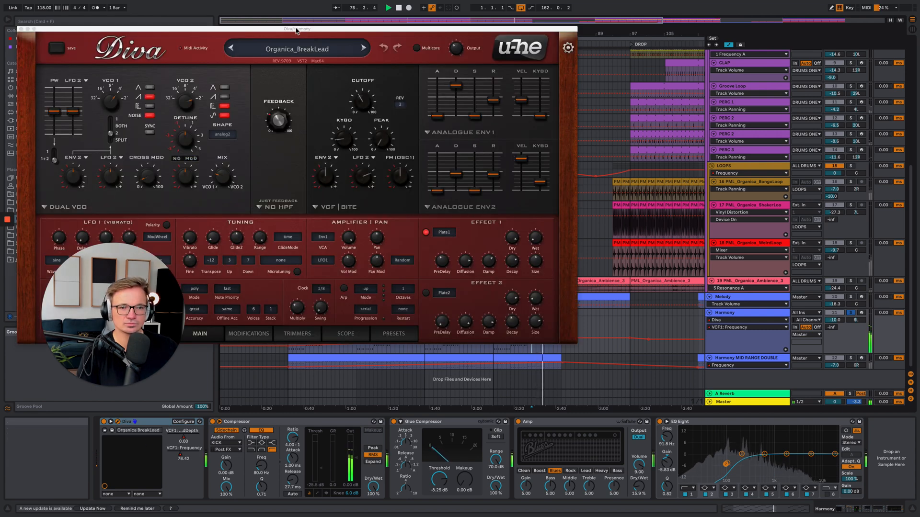
left_click_drag(295, 31, 470, 61)
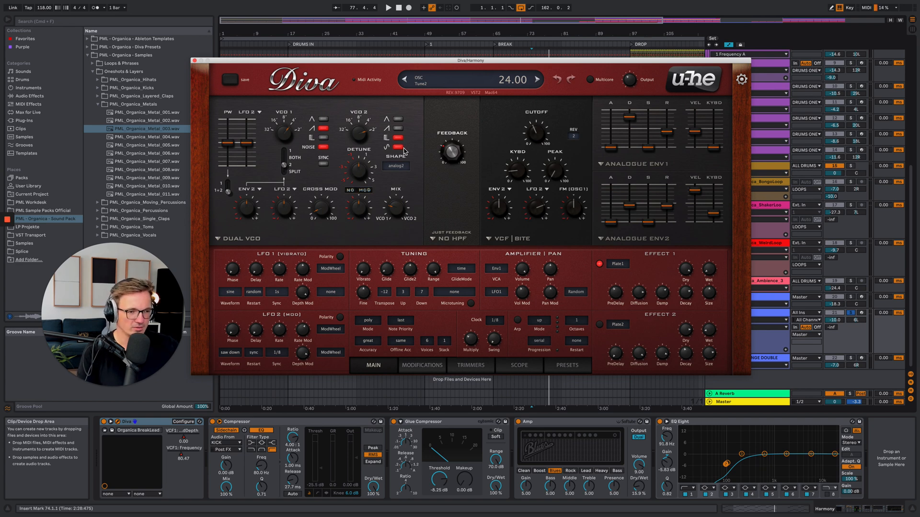
key("space")
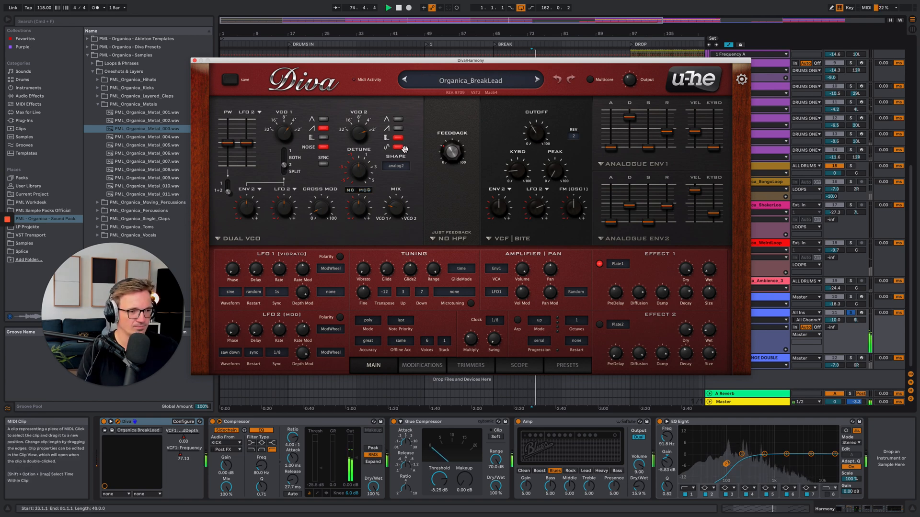
Step: Compare the Harmony sound with the Amp device bypassed and active, and examine its Dual output setting
left_click(518, 422)
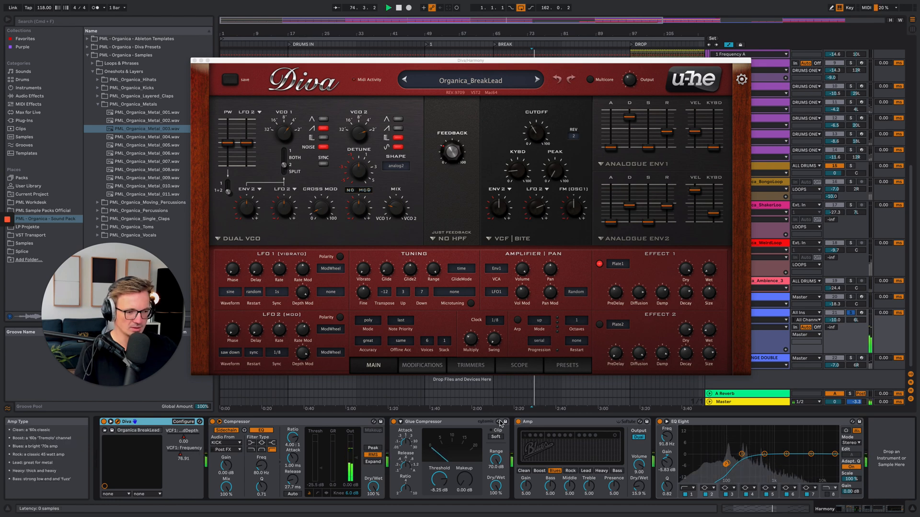
left_click(518, 422)
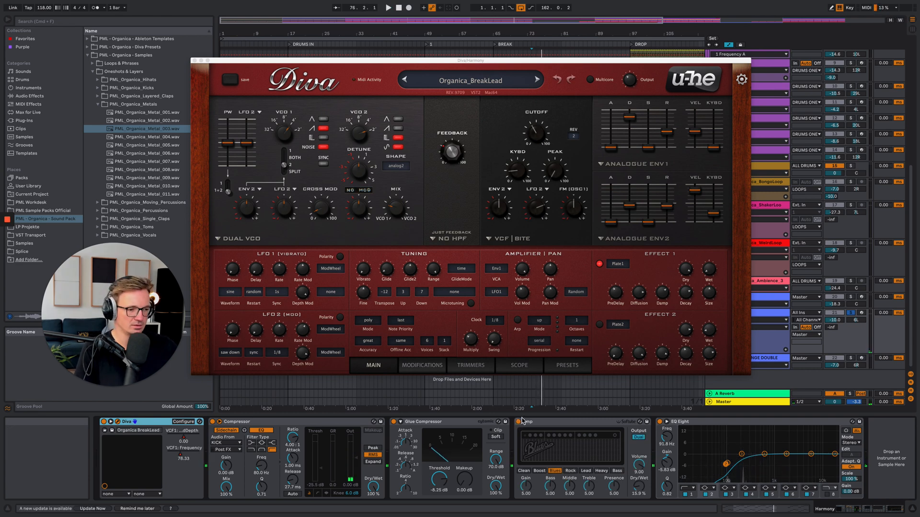
left_click(640, 438)
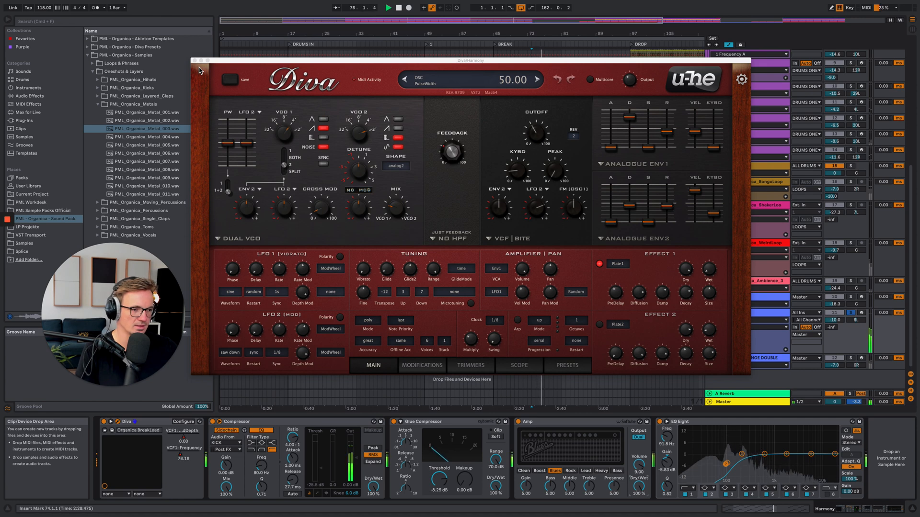
Step: Compare Diva's Plate1 effect off and on, close the synth window, and audition the Amp with Dry/Wet at 100 %
left_click(601, 266)
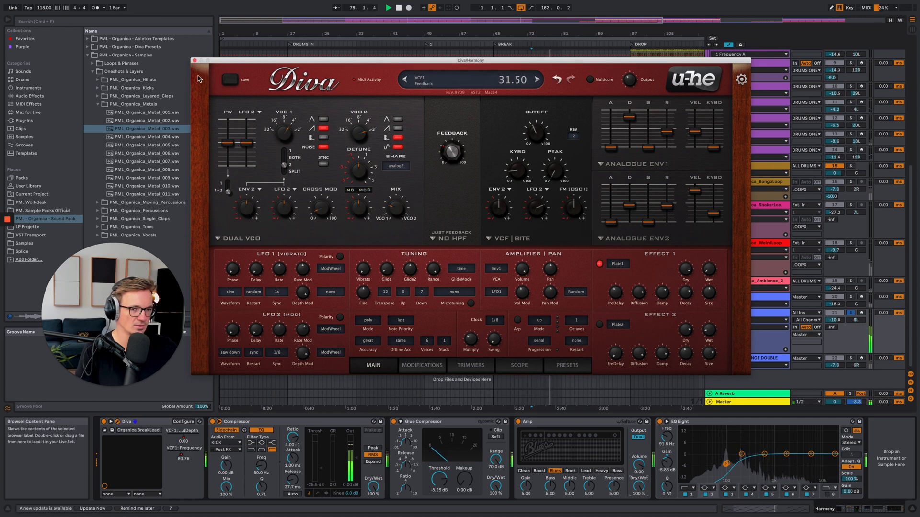
left_click(194, 60)
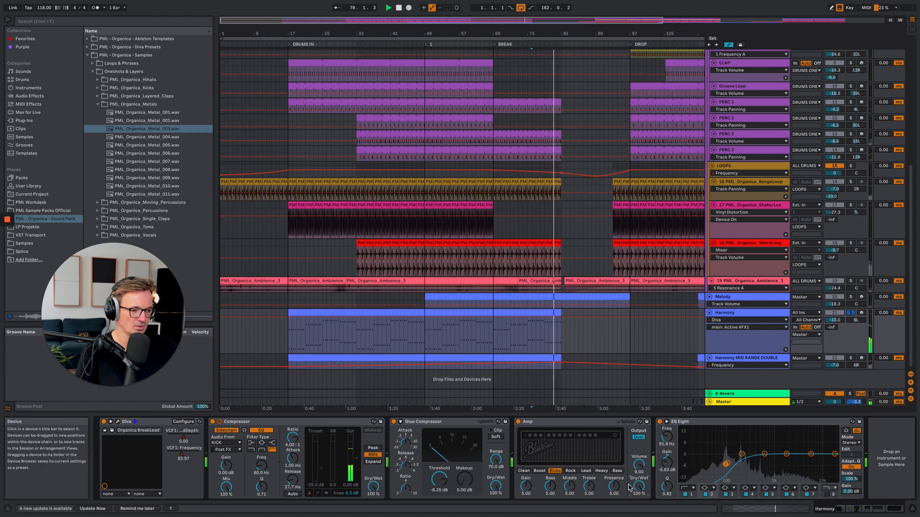
mouse_move(639, 486)
left_mouse_down()
mouse_move(639, 495)
mouse_move(638, 486)
left_mouse_up()
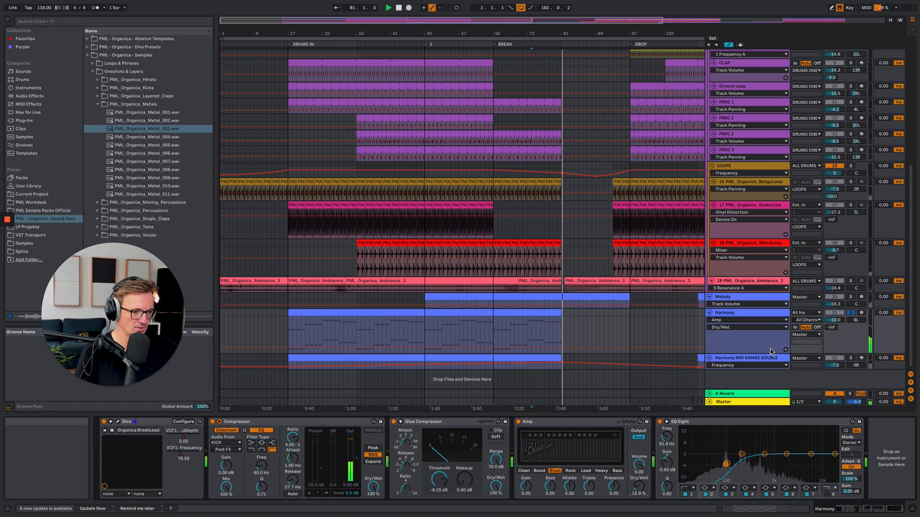
Step: Select the Harmony MID RANGE DOUBLE track, solo it and play it from 51.1.1
left_click(748, 366)
left_click(750, 373)
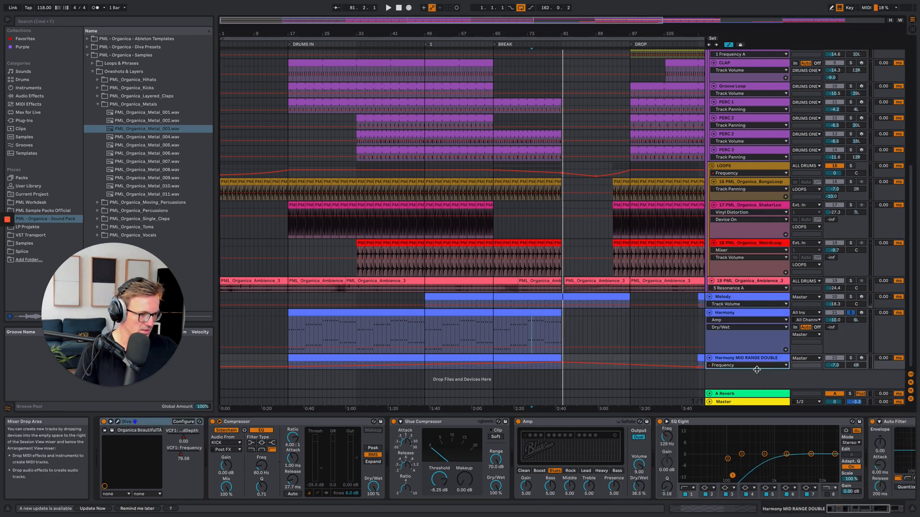
left_click(710, 358)
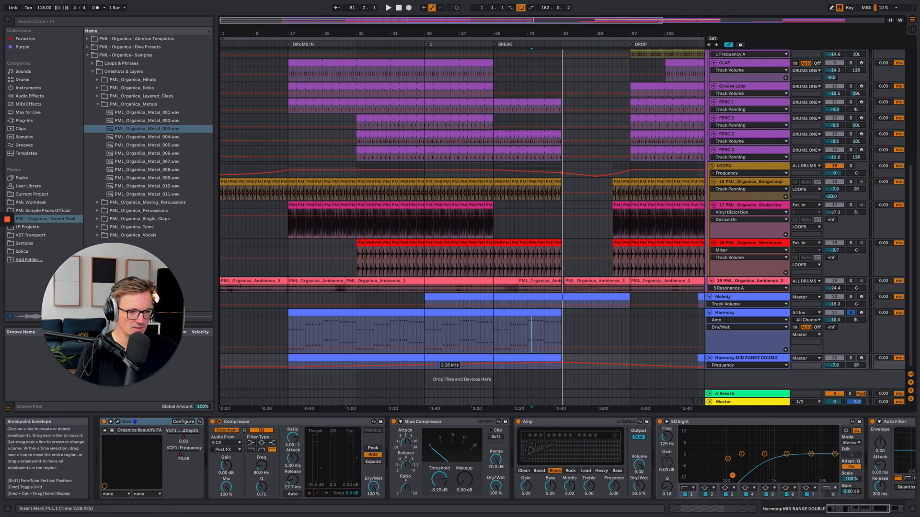
left_click(435, 368)
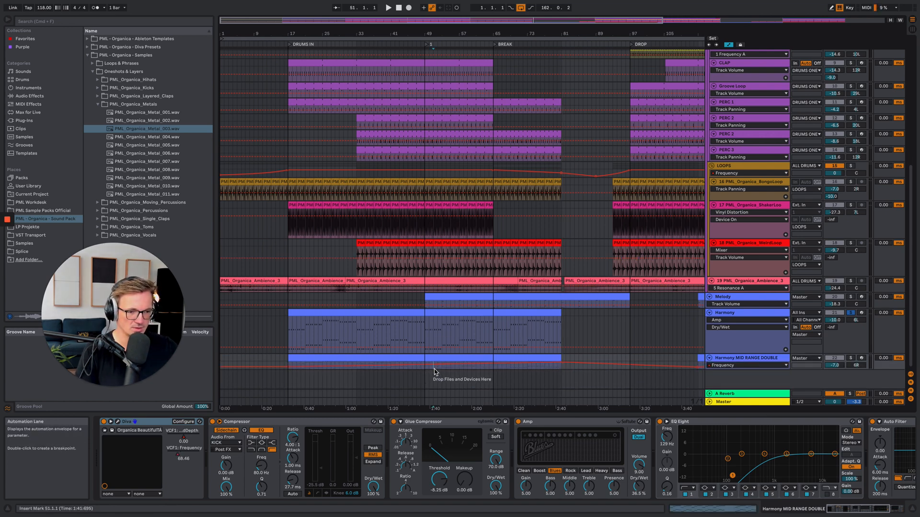
left_click(851, 358)
key("space")
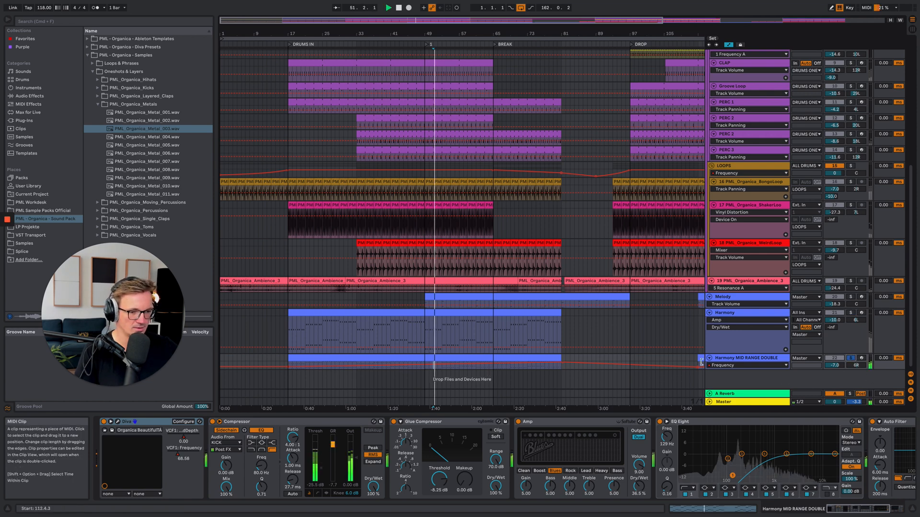
Step: Enlarge the Harmony MID RANGE DOUBLE track to show its Auto Filter Frequency automation, and play it from 61.1.1
left_click_drag(738, 370, 737, 435)
scroll(642, 350, "down", 3)
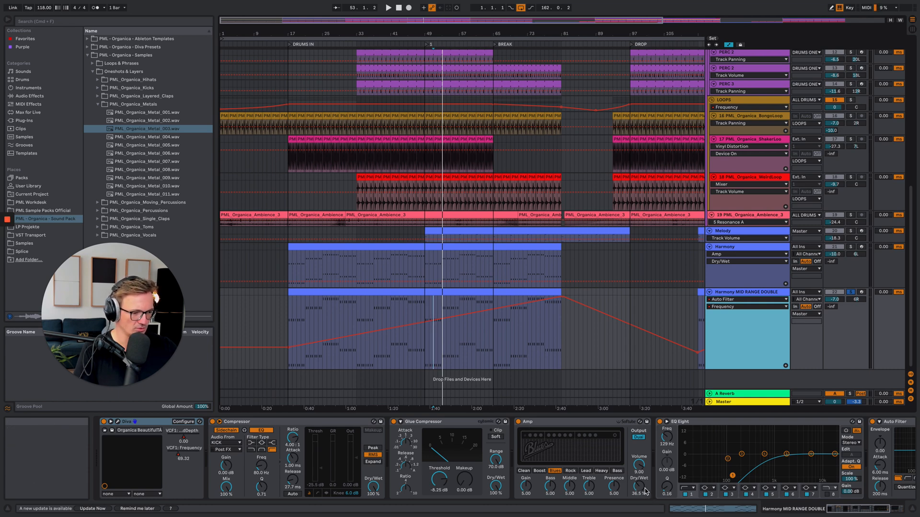
left_click_drag(855, 512, 893, 515)
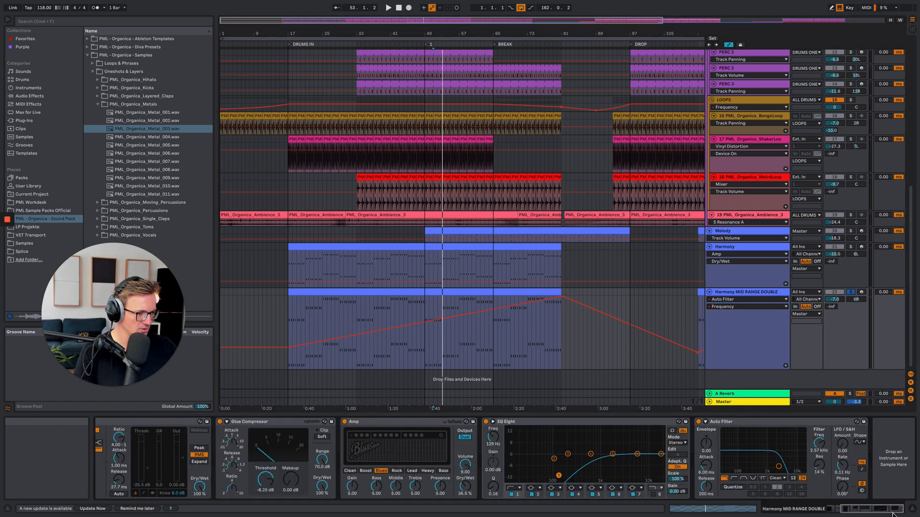
left_click(475, 345)
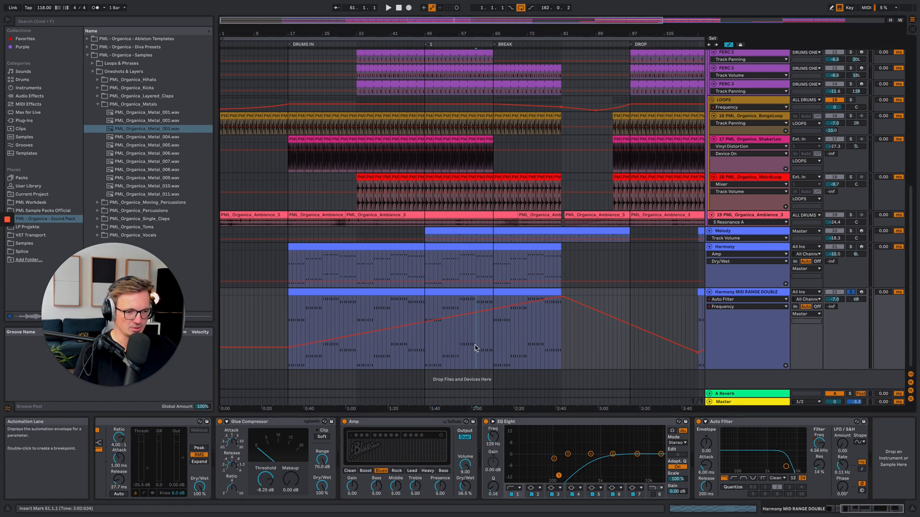
key("space")
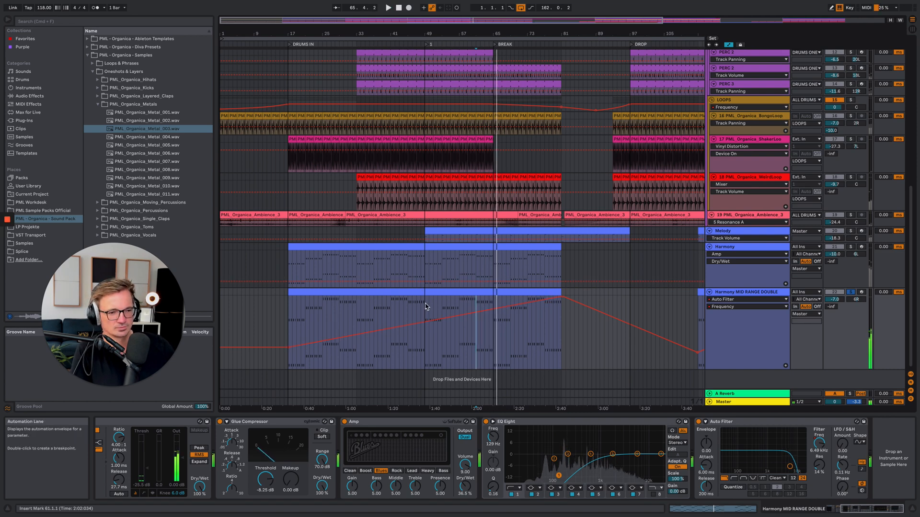
Step: Play the full mix from about bar 49 with the solo off, and enlarge the Melody track
left_click(449, 323)
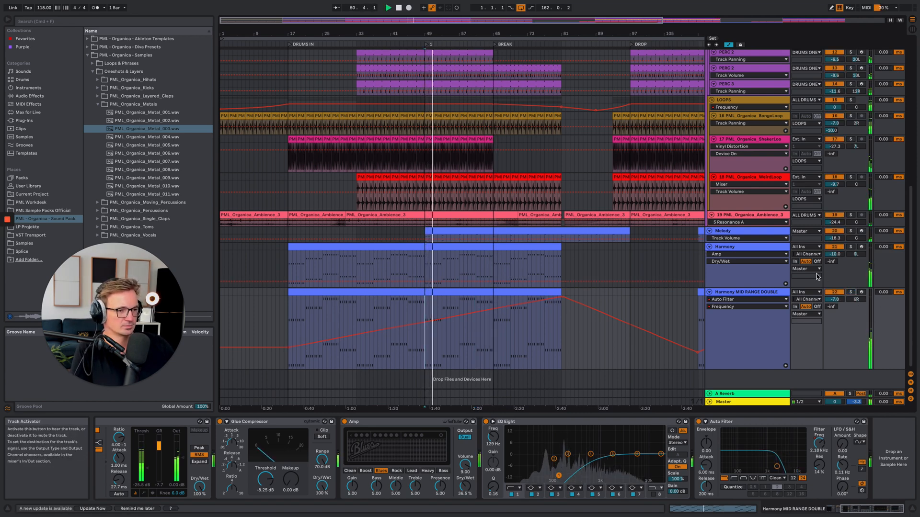
left_click_drag(747, 243, 756, 301)
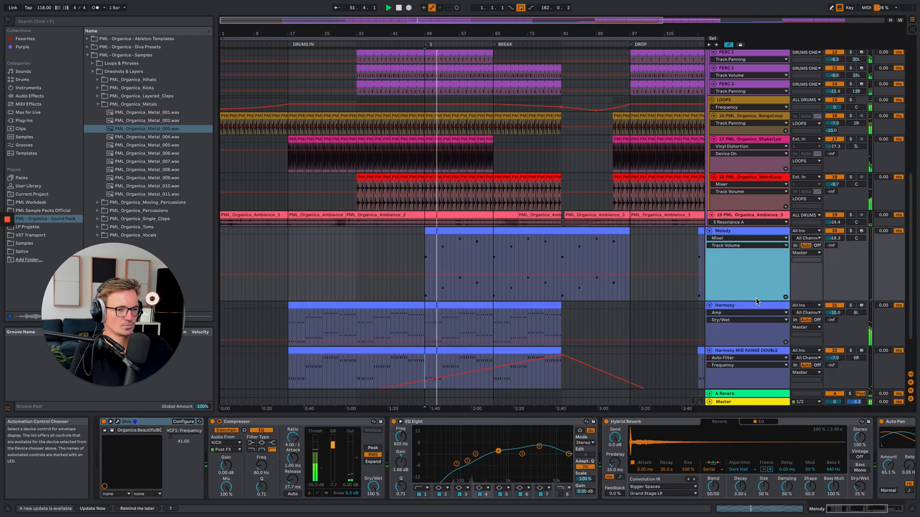
left_click(426, 254)
key("space")
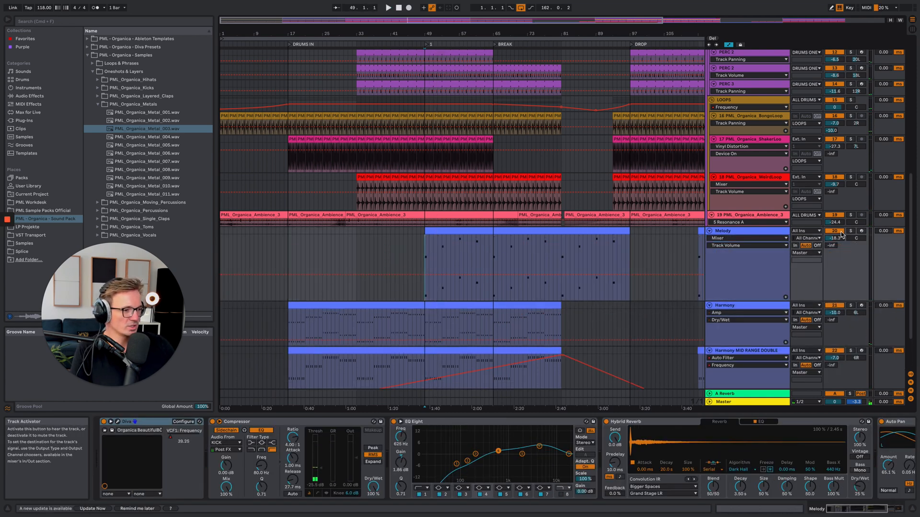
Step: Solo and play the Melody track from 49.1.1, and open its MIDI clip to read the notes
left_click(851, 232)
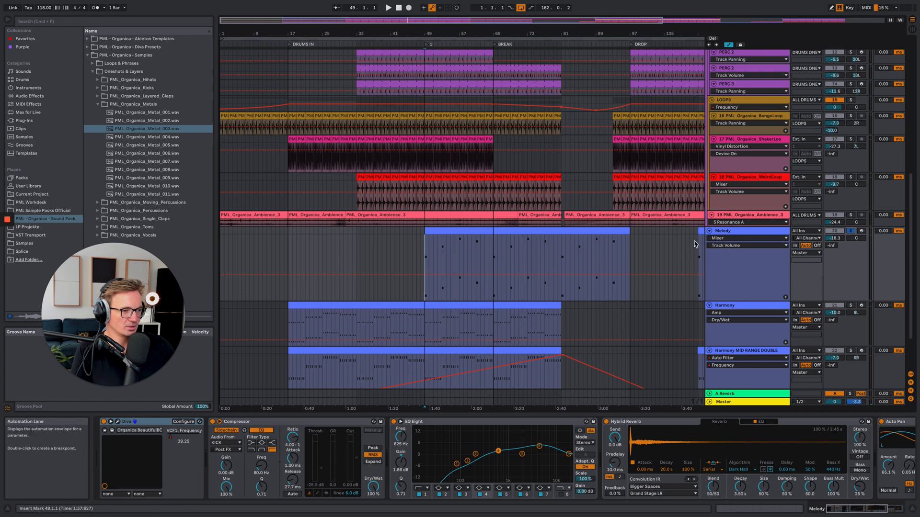
key("space")
left_click(445, 233)
double_click(444, 233)
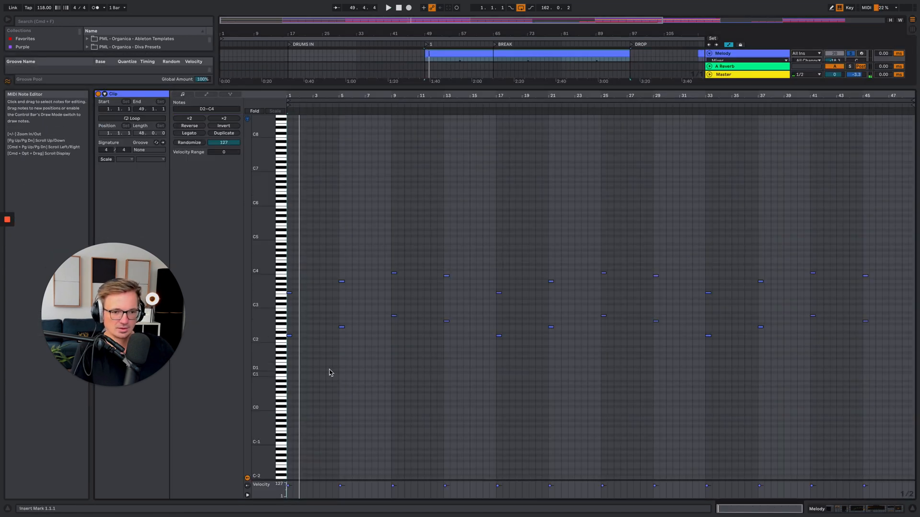
double_click(289, 184)
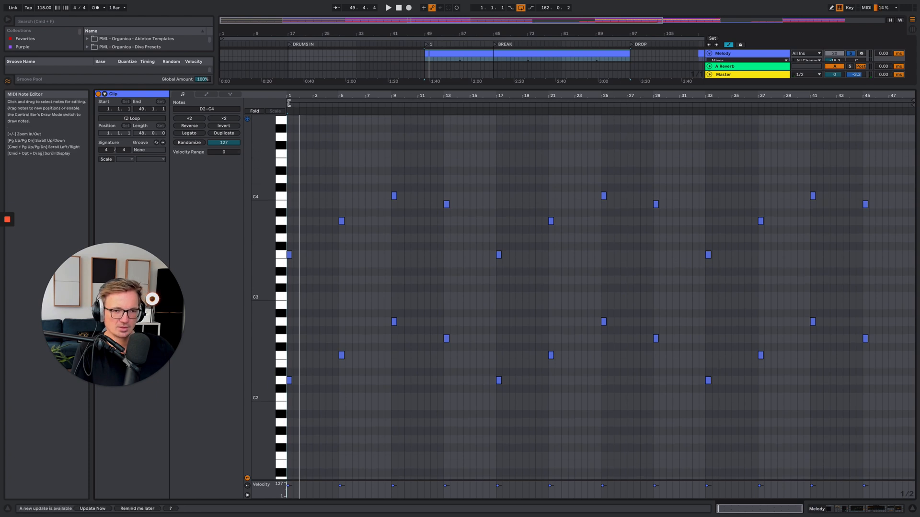
left_click_drag(289, 96, 289, 143)
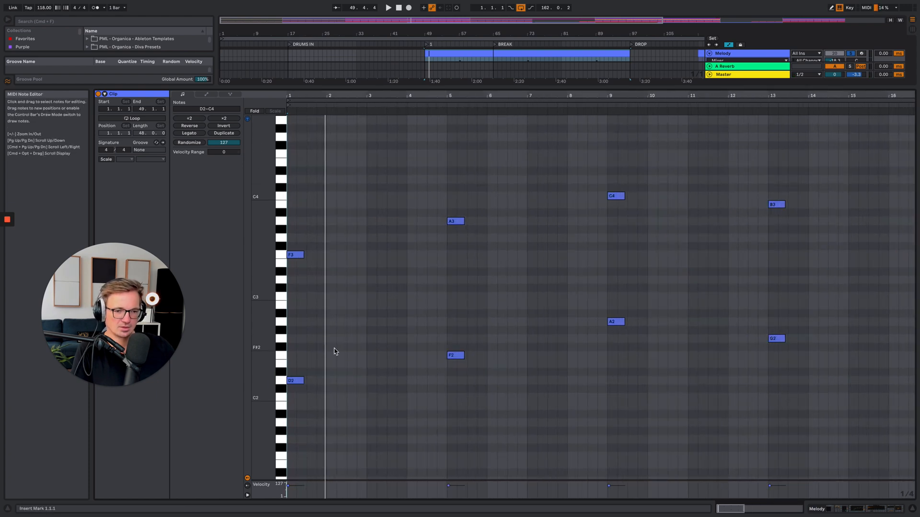
Step: Pick out the Melody clip's note pairs in turn: D2 and F3, F2 and A3, A2 and C4, G2 and B3
left_click_drag(328, 403, 279, 366)
left_click_drag(321, 309, 284, 221)
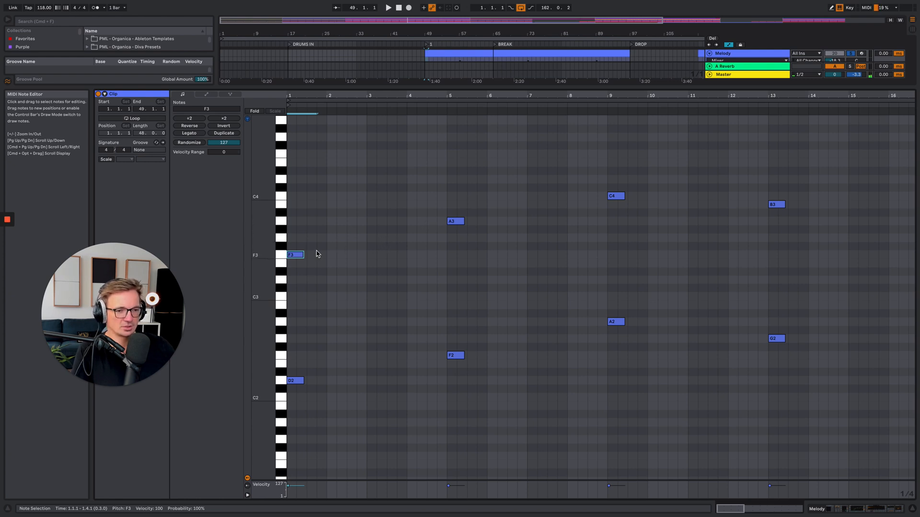
left_click_drag(476, 440, 447, 211)
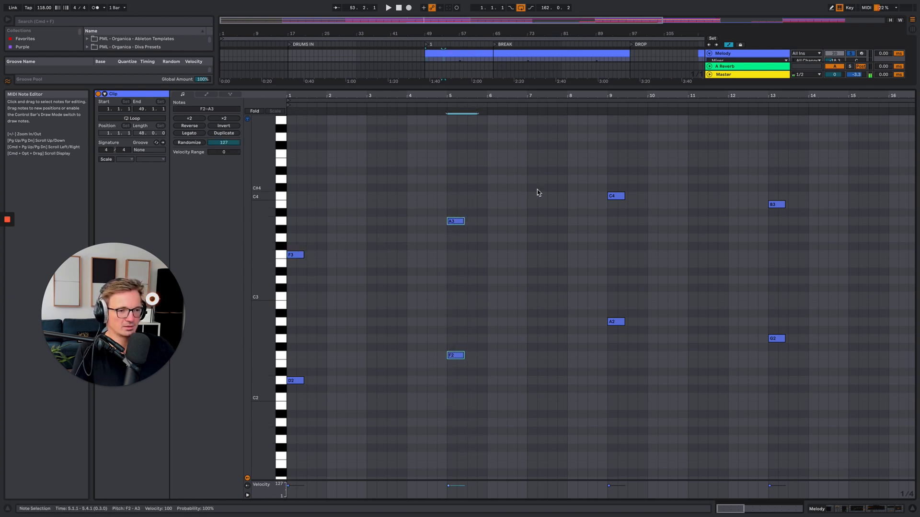
left_click_drag(610, 345, 632, 185)
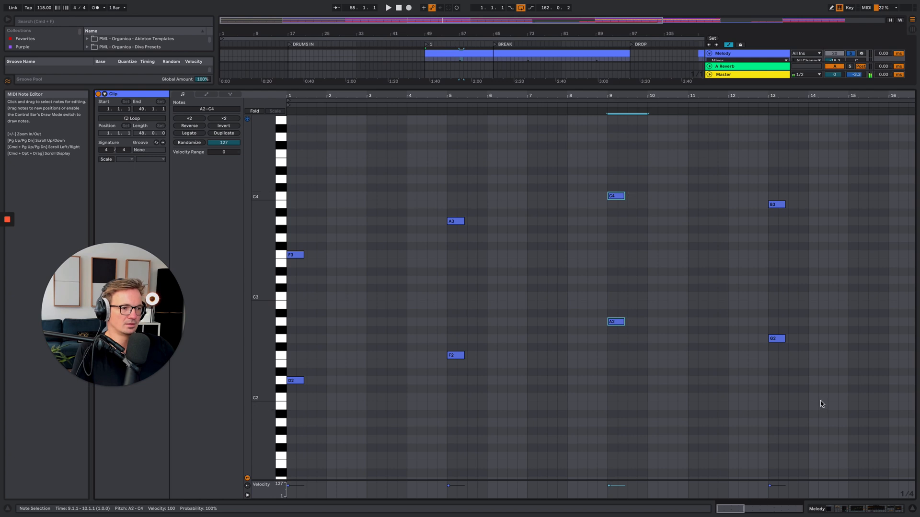
left_click_drag(821, 404, 782, 435)
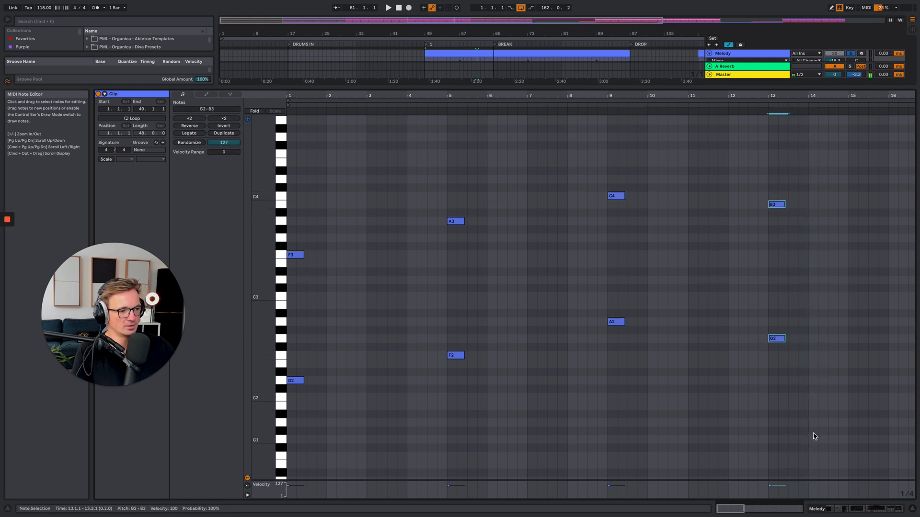
Step: Open the Melody track's Diva synth and play the part while examining its filter and LFO2 settings
left_click(856, 513)
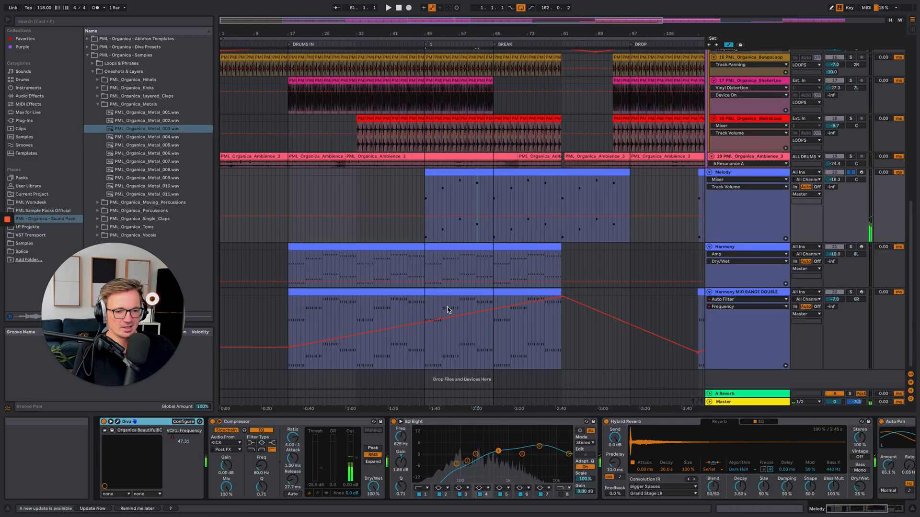
left_click(117, 421)
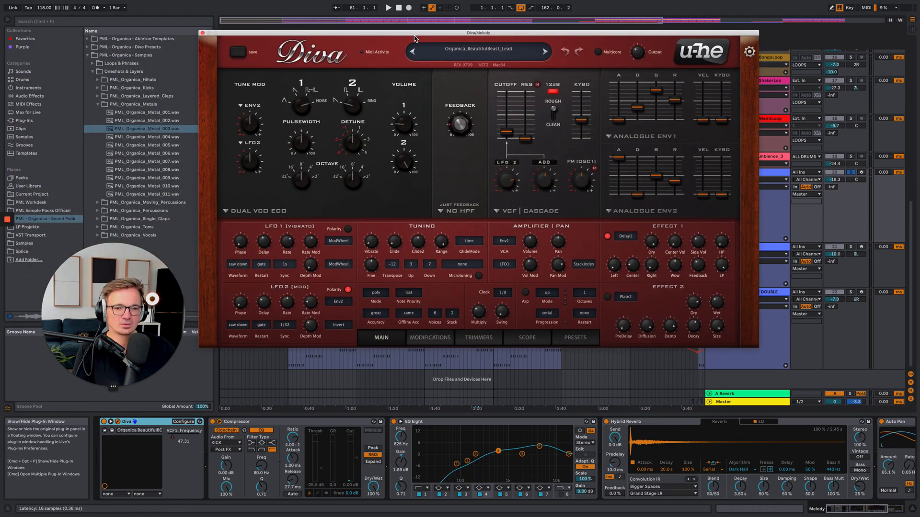
key("space")
left_click_drag(519, 179, 522, 176)
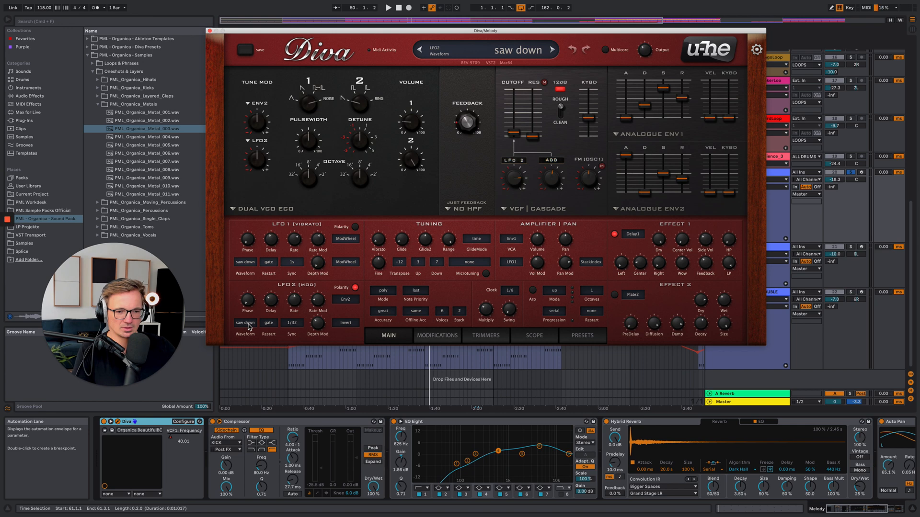
key("space")
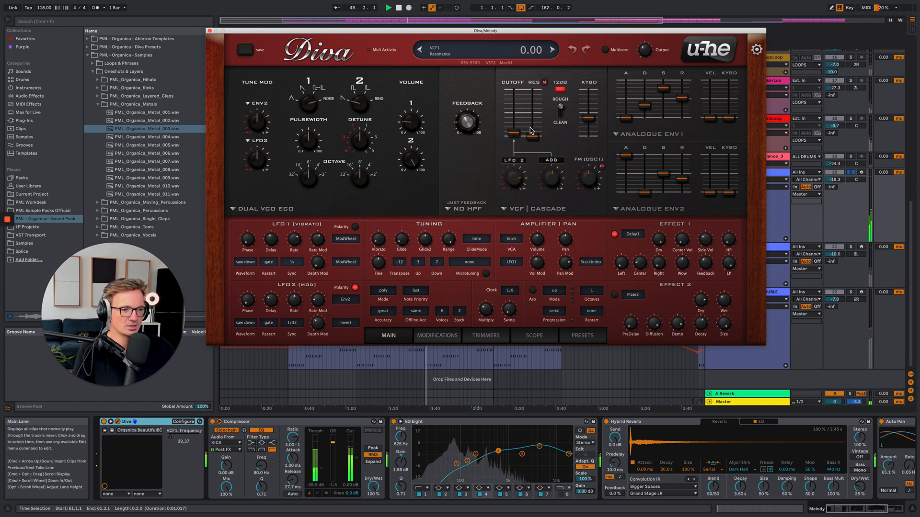
Step: Raise Diva's VCF1 cutoff, set it to 62.49, and replay the Melody
mouse_move(520, 119)
left_mouse_down()
mouse_move(520, 96)
mouse_move(514, 127)
mouse_move(522, 90)
mouse_move(523, 115)
left_mouse_up()
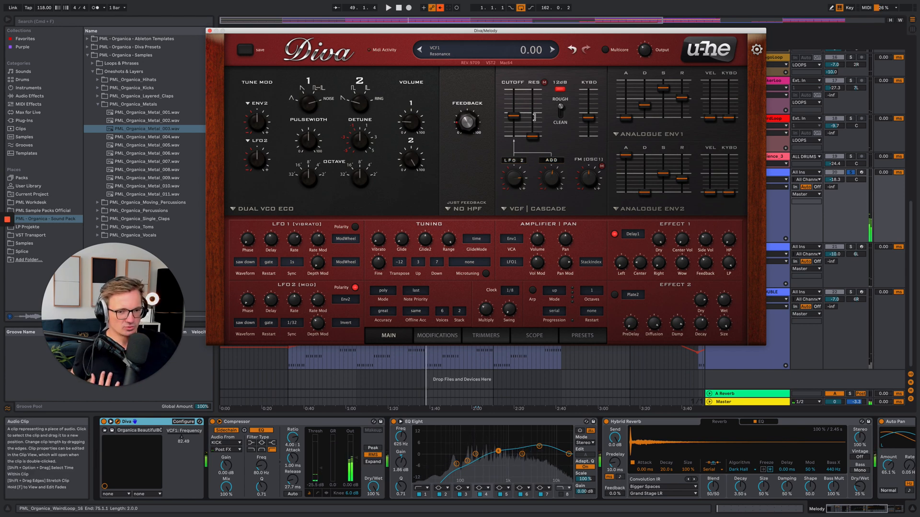
left_click_drag(520, 117, 520, 127)
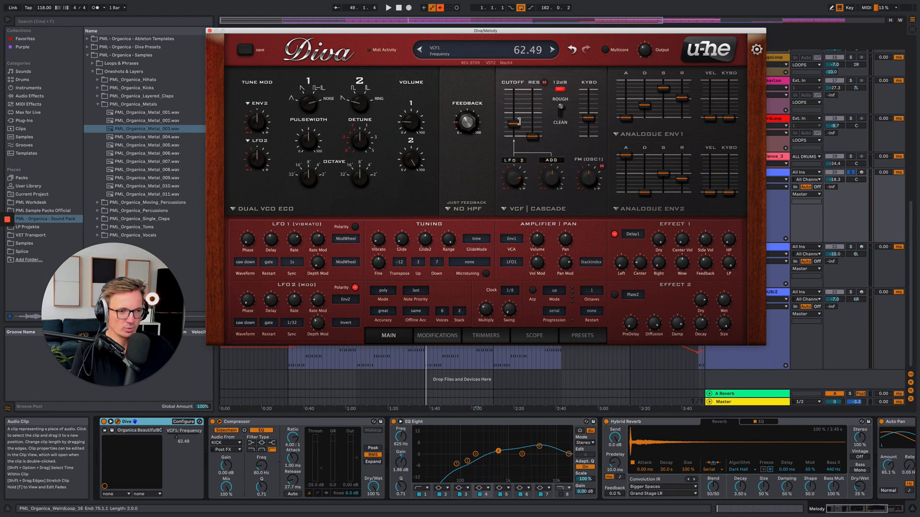
key("space")
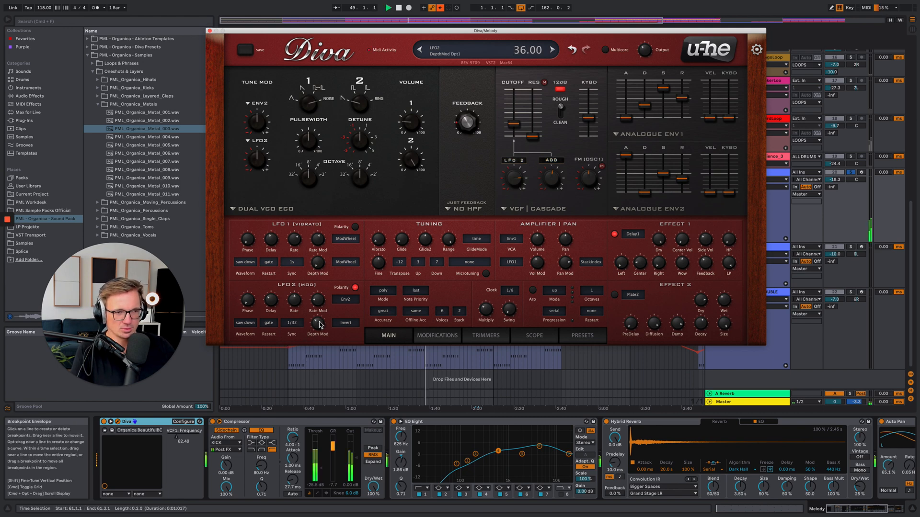
Step: Audition Diva's LFO2 Depth Mod at different amounts, including 84.50, 36.50 and 0.00
left_click_drag(318, 322, 334, 281)
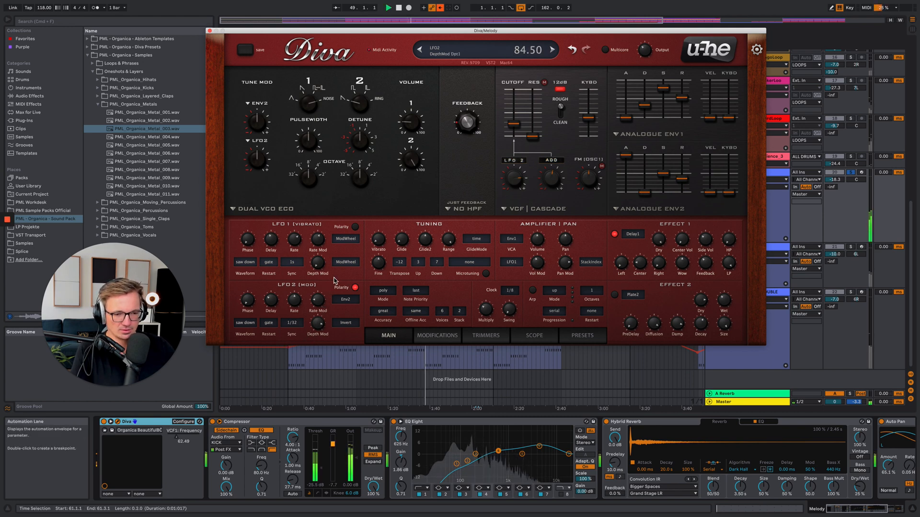
key("space")
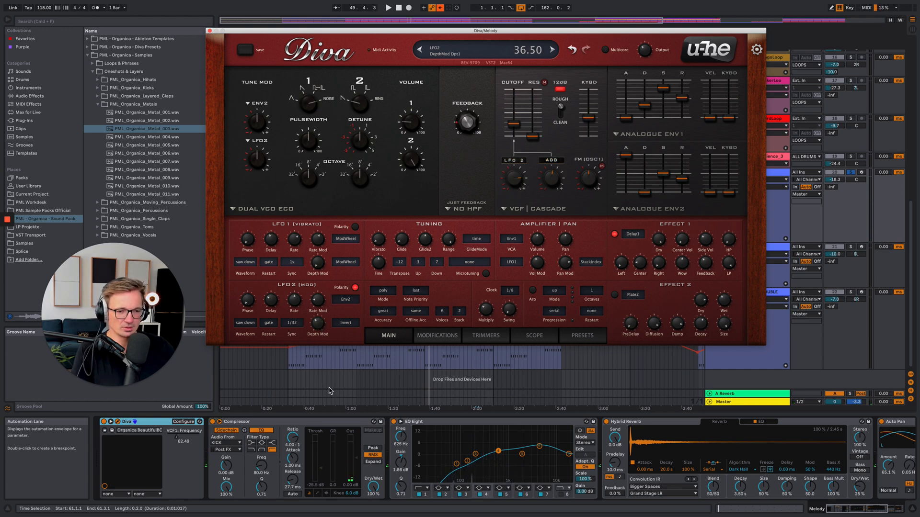
key("space")
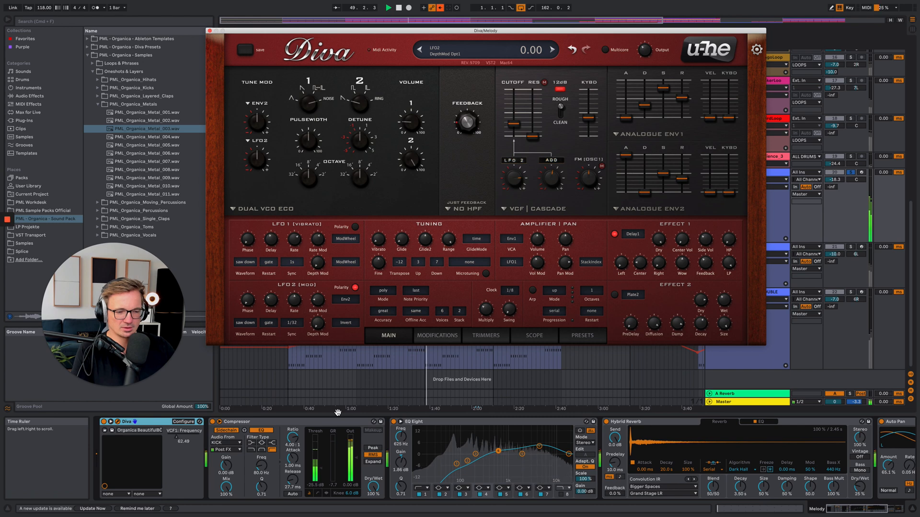
key("space")
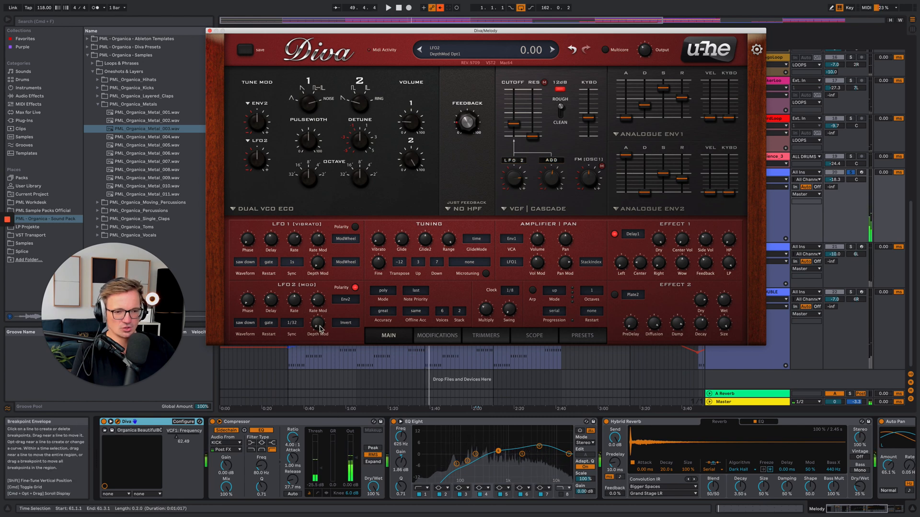
left_click_drag(320, 330, 320, 317)
key("space")
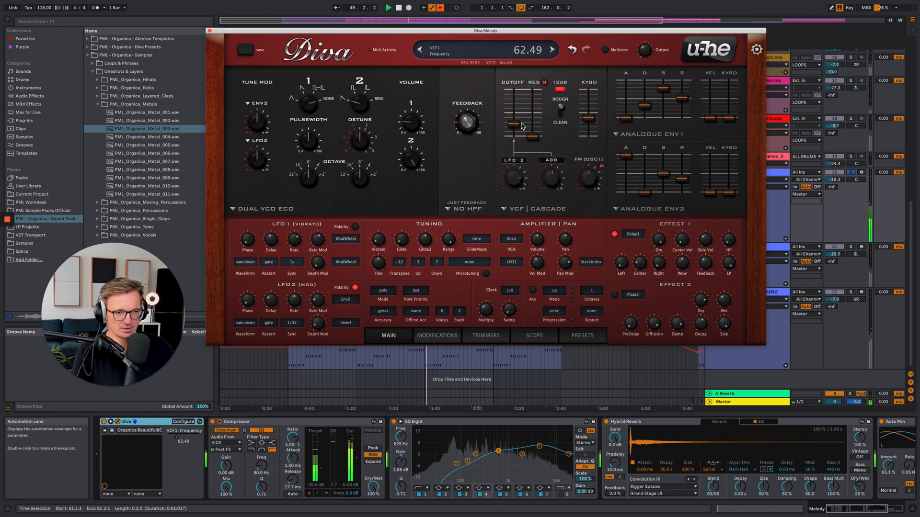
Step: Set Diva's VCF1 cutoff to 122.49 and audition the LFO2 Depth Mod from 10.00 up to 91.50 and back down
left_click_drag(521, 126, 516, 97)
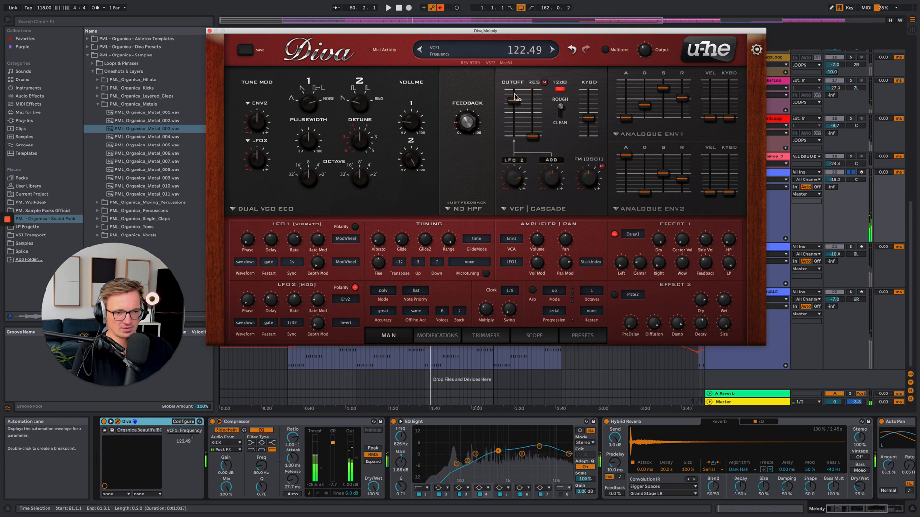
key("space")
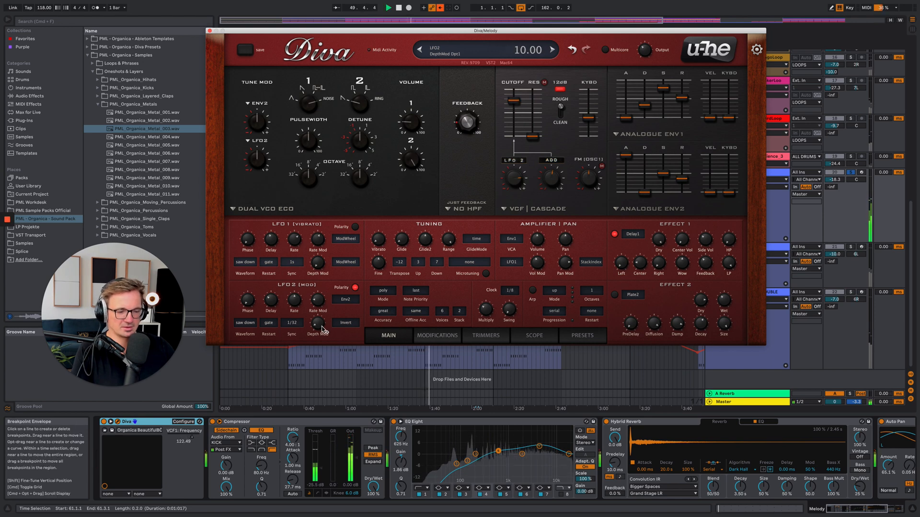
left_click_drag(322, 330, 340, 271)
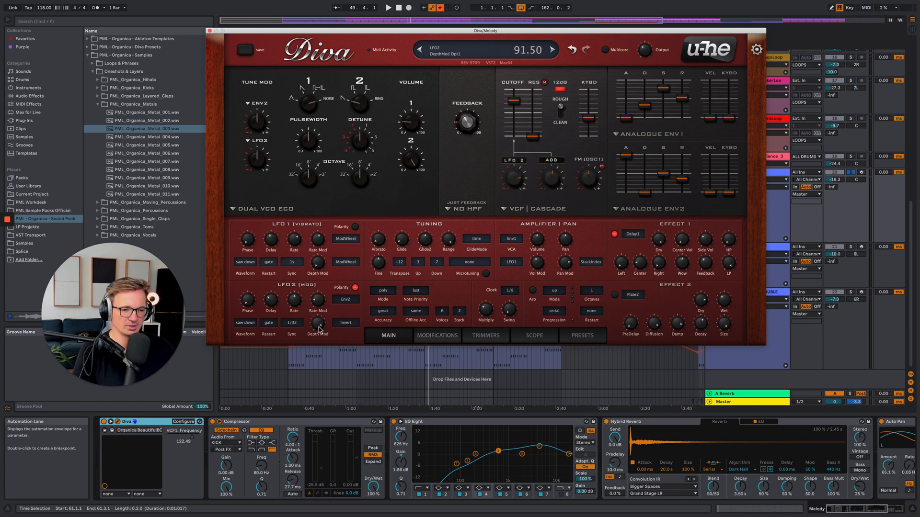
key("space")
left_click_drag(318, 329, 326, 364)
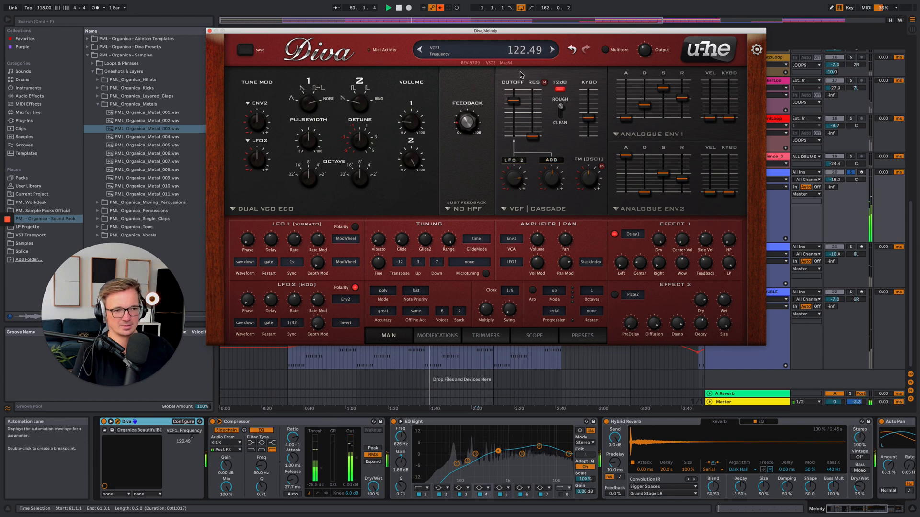
Step: Lower Diva's VCF1 cutoff to 74.49, close the synth and re-enable the overridden automation
left_click_drag(516, 100, 520, 125)
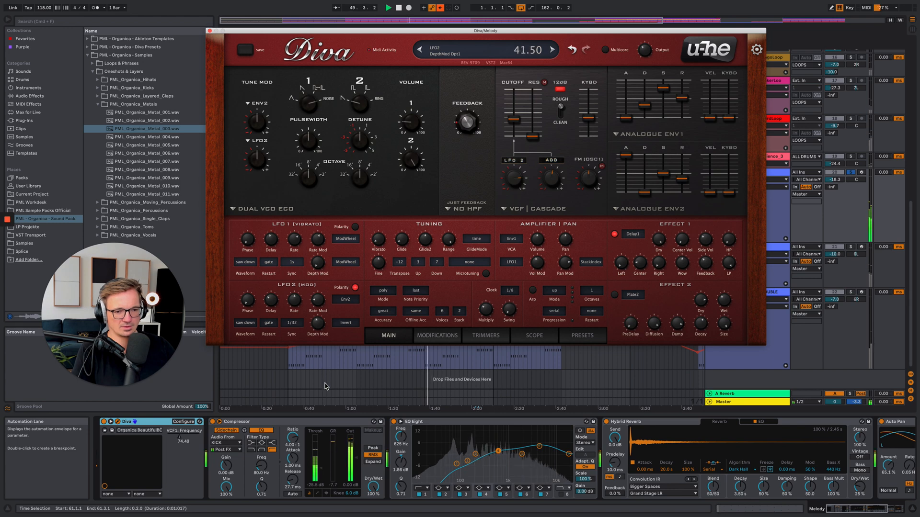
left_click(209, 31)
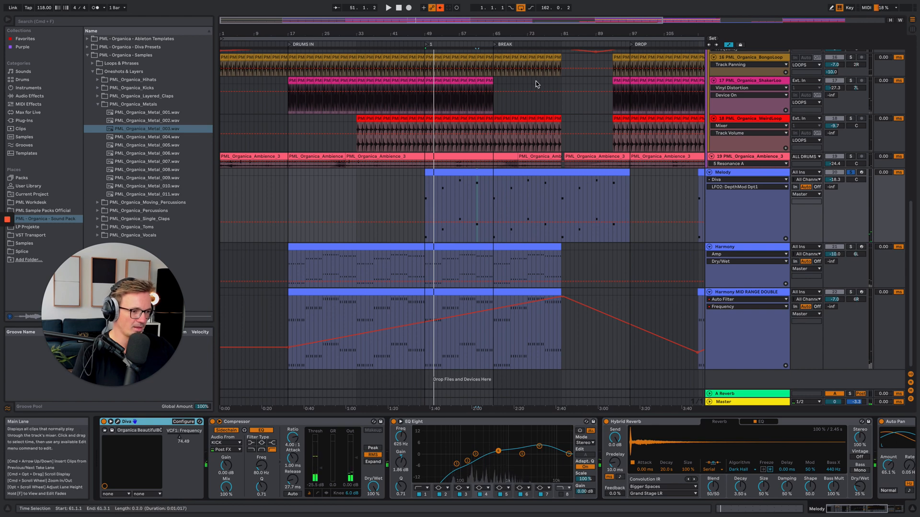
left_click(441, 7)
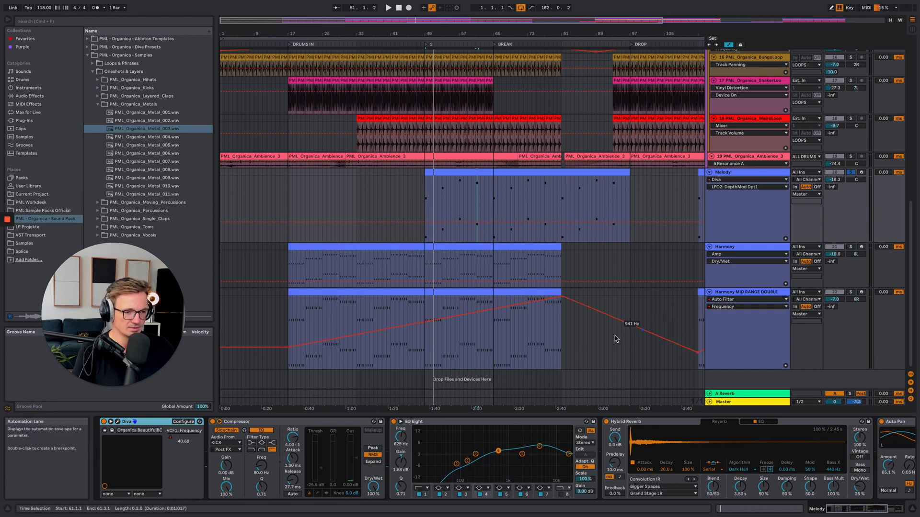
Step: Play the Melody with its automation active and reopen Diva to watch the automated cutoff and LFO2 depth
key("space")
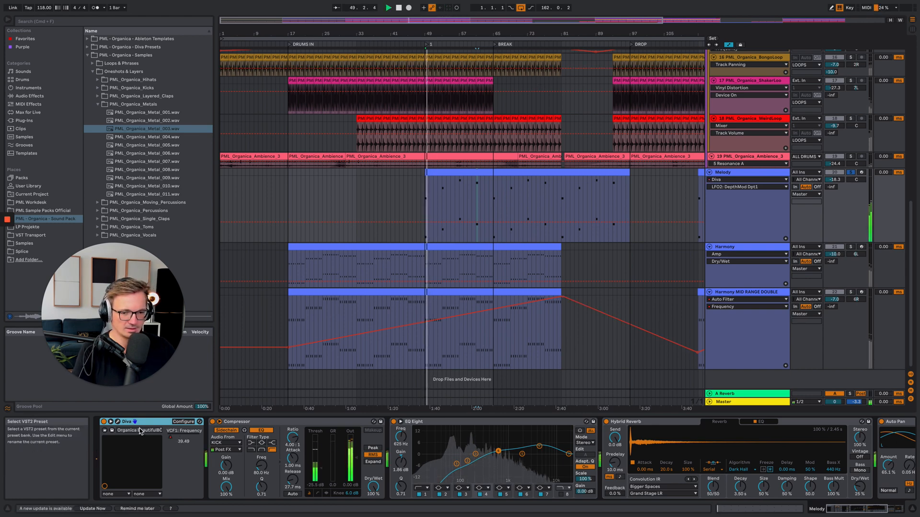
left_click(117, 422)
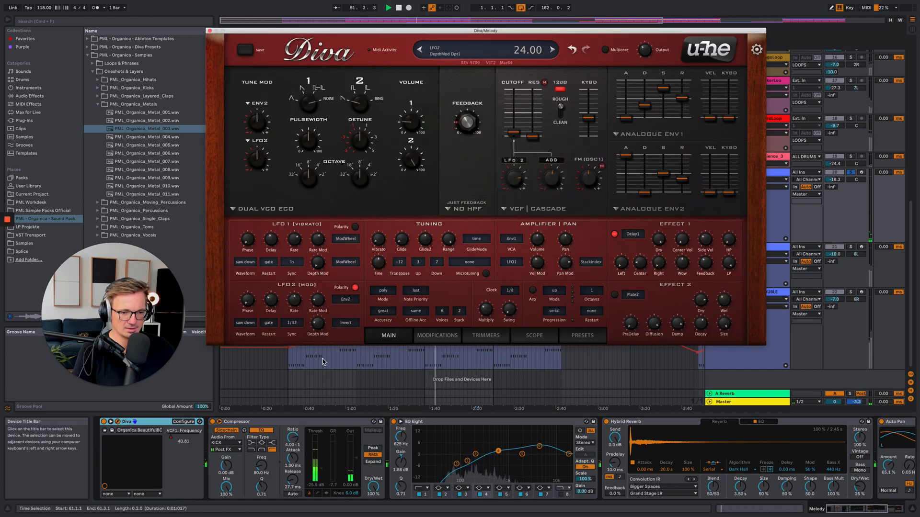
key("space")
key("space")
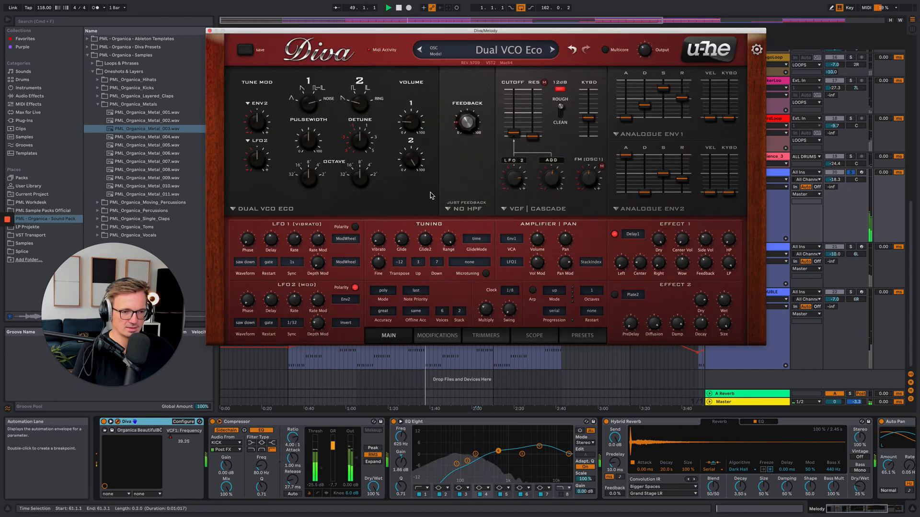
Step: Close Diva, unsolo the Melody and review the whole arrangement from KICK & BASS to Melody during playback
left_click(209, 30)
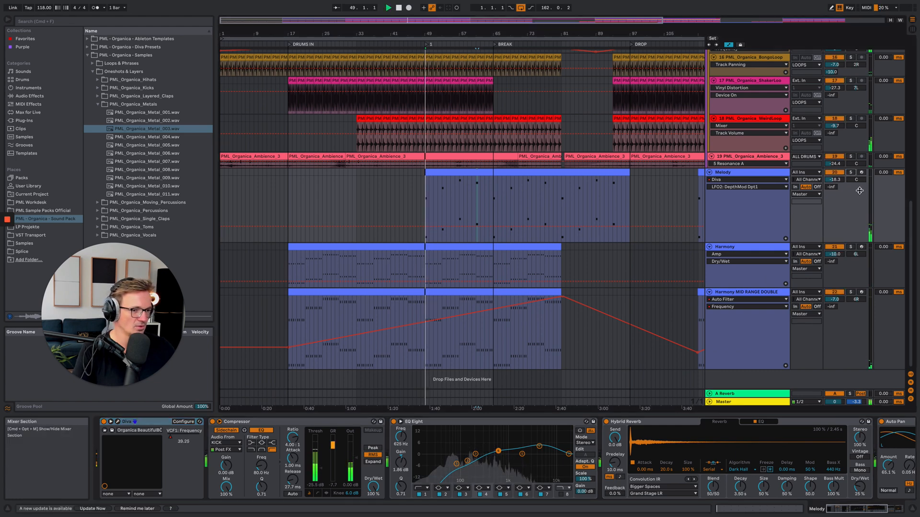
scroll(859, 191, "up", 10)
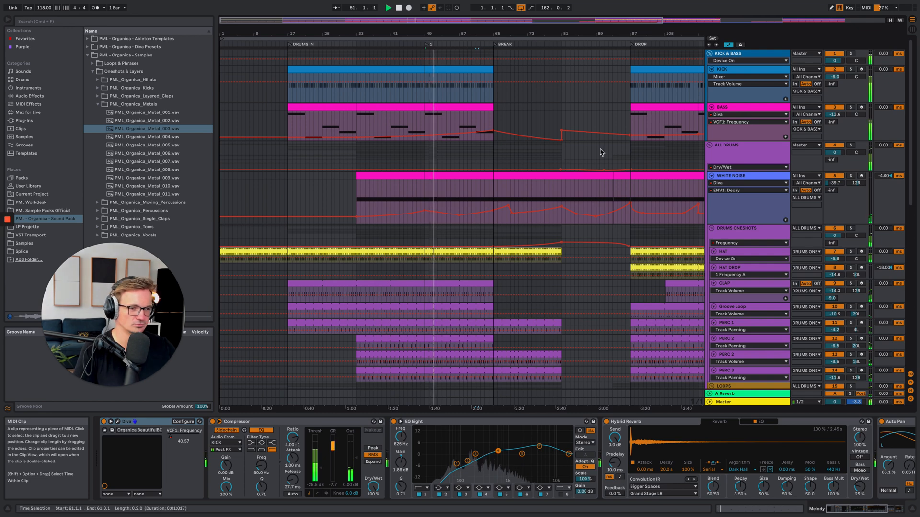
left_click_drag(462, 34, 379, 34)
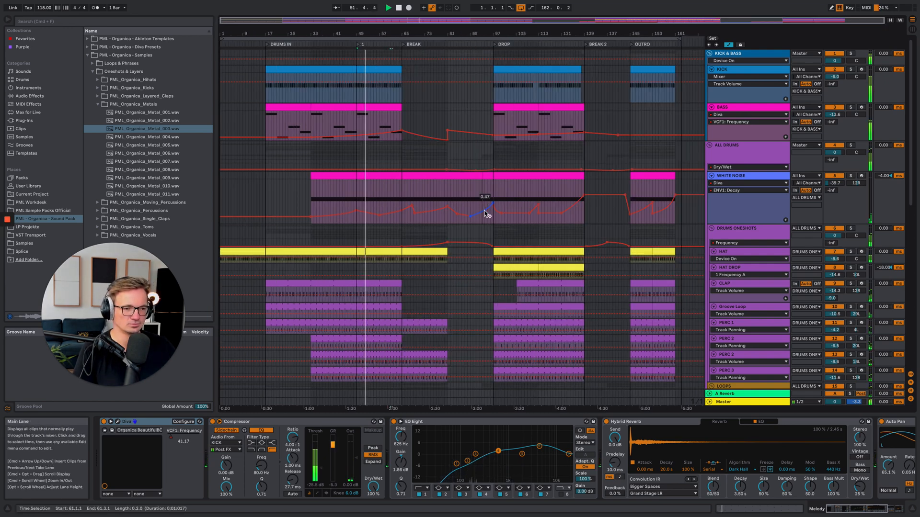
scroll(470, 228, "down", 10)
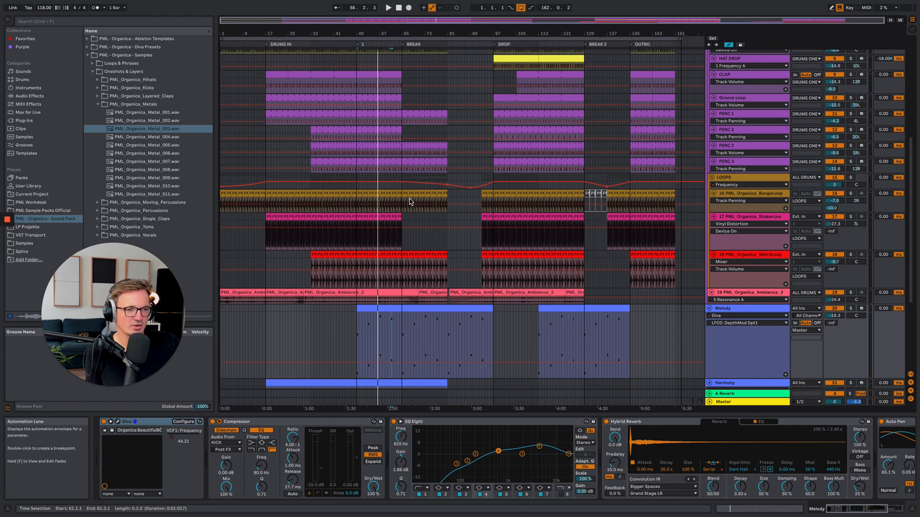
scroll(421, 234, "up", 5)
scroll(422, 234, "up", 5)
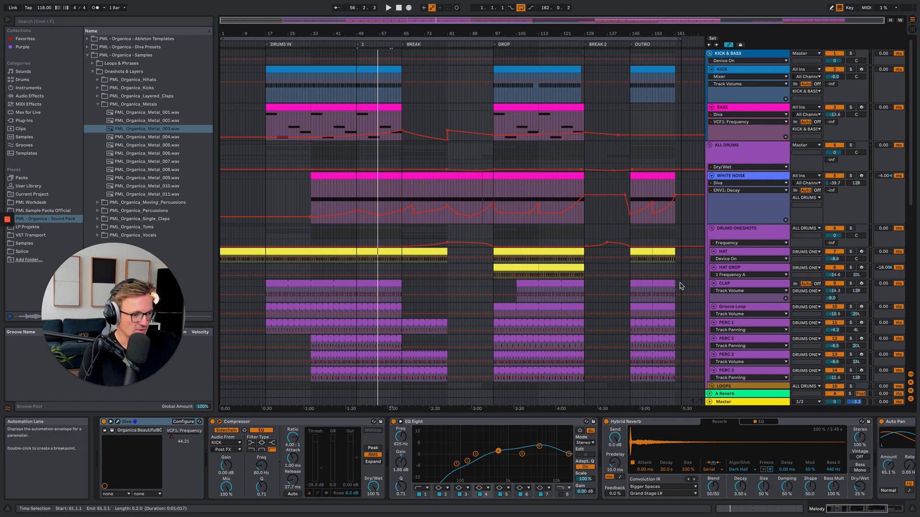
Step: Show the Master track's effects chain and play the full mix through it
scroll(680, 302, "down", 3)
scroll(680, 301, "down", 1)
left_click(743, 402)
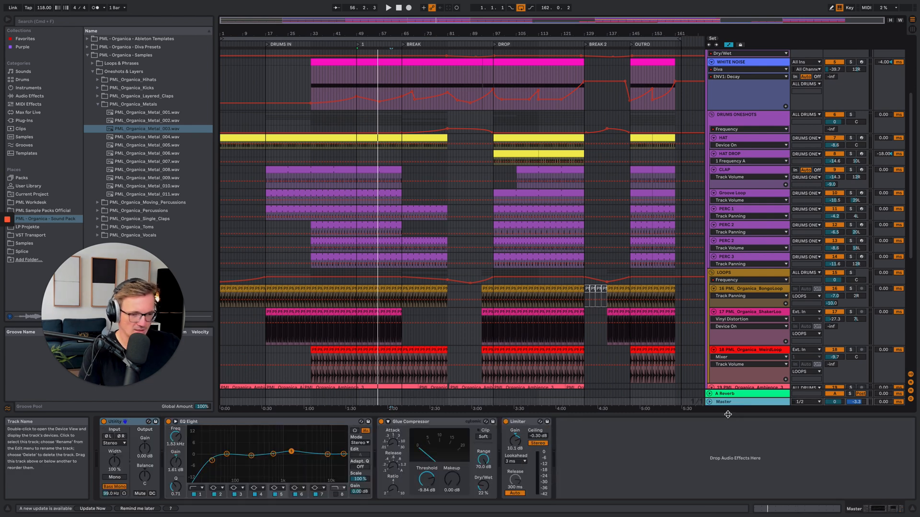
key("space")
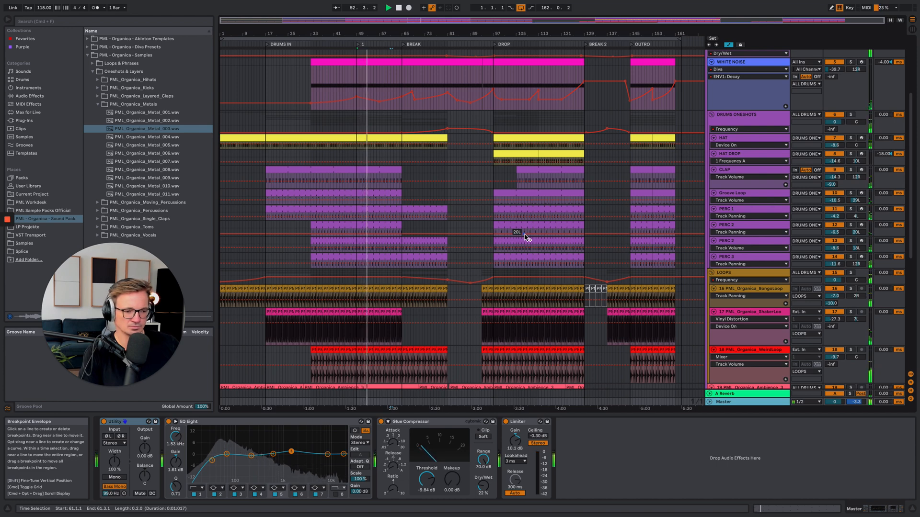
key("space")
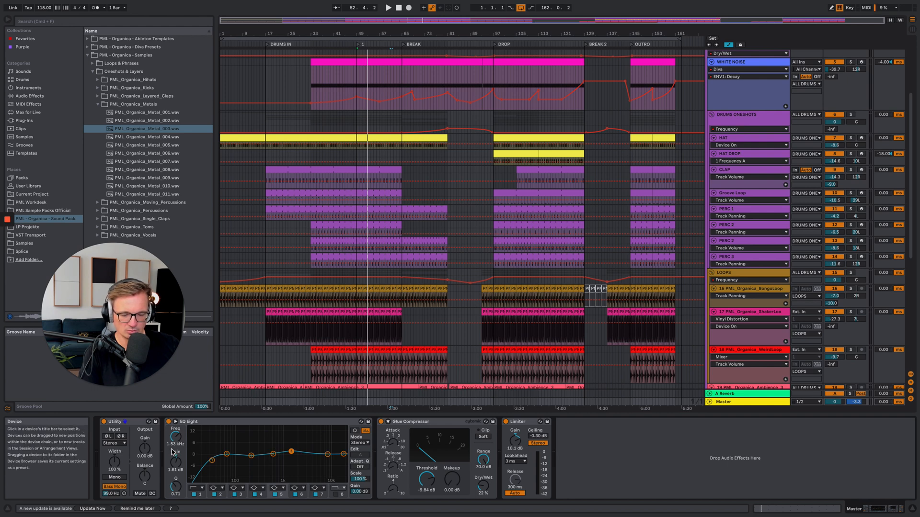
Step: Select band 3 of the Master's EQ Eight, replay the mix and briefly bypass the Utility for comparison
left_click(251, 456)
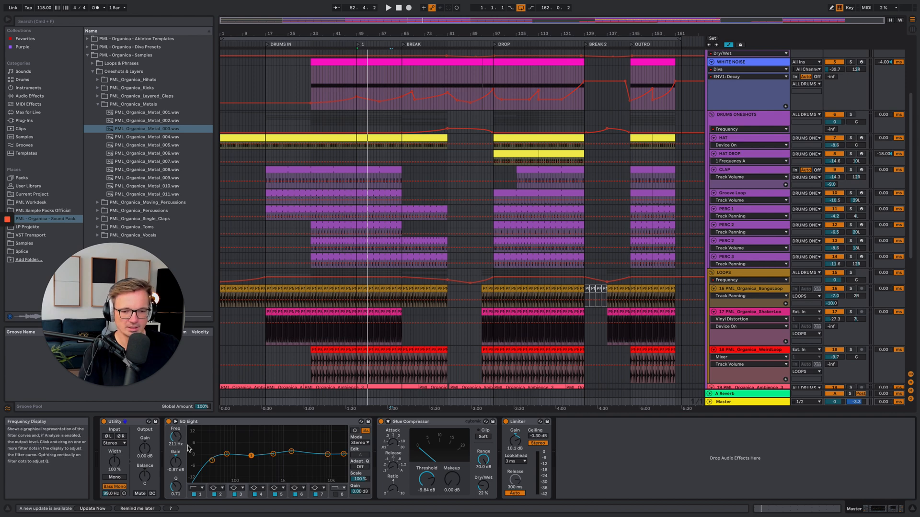
key("space")
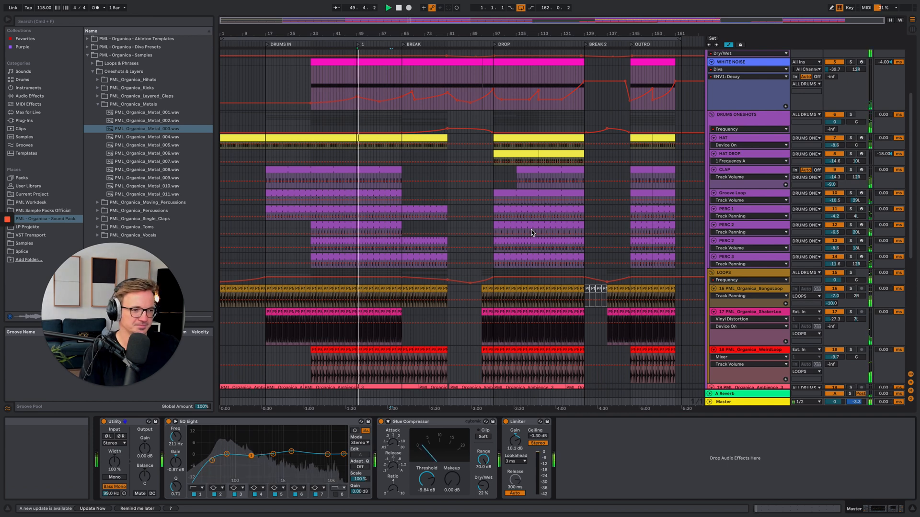
left_click(105, 422)
left_click(105, 422)
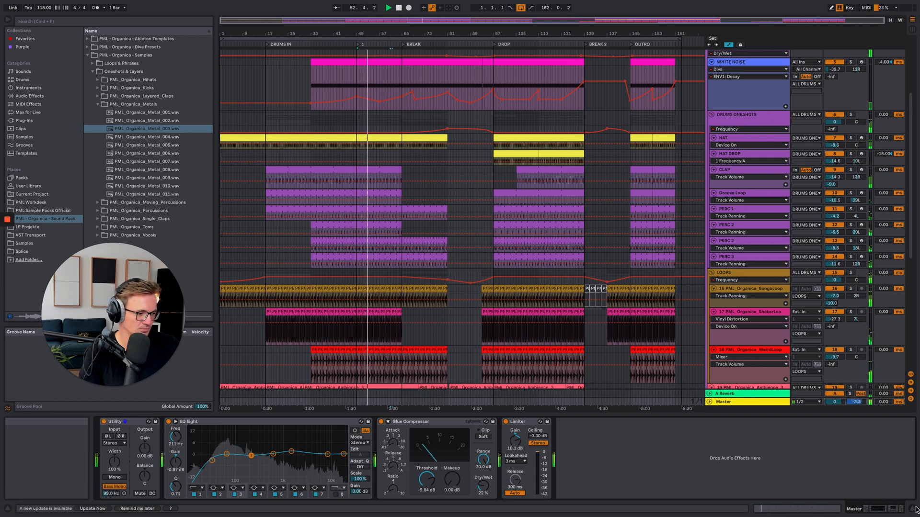
Step: Hide the device view to enlarge the arrangement and play the full track again
key("alt+super+l")
scroll(726, 257, "up", 5)
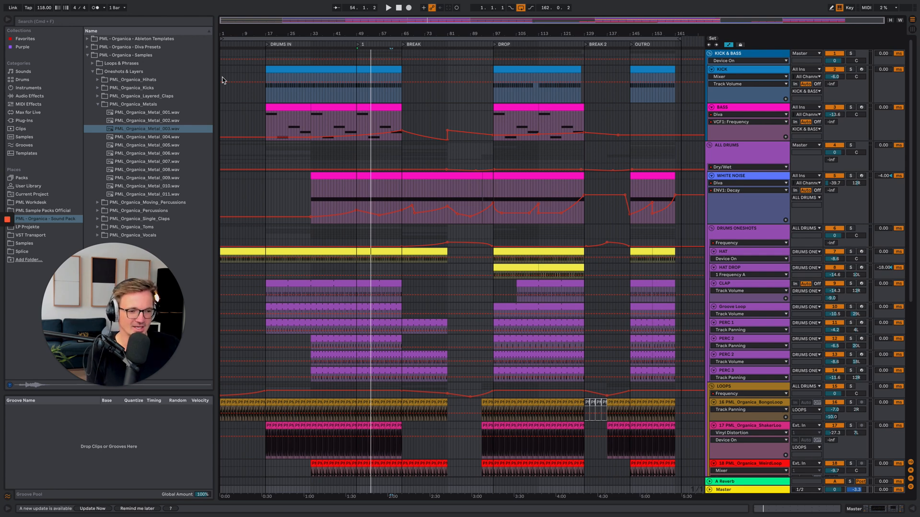
key("space")
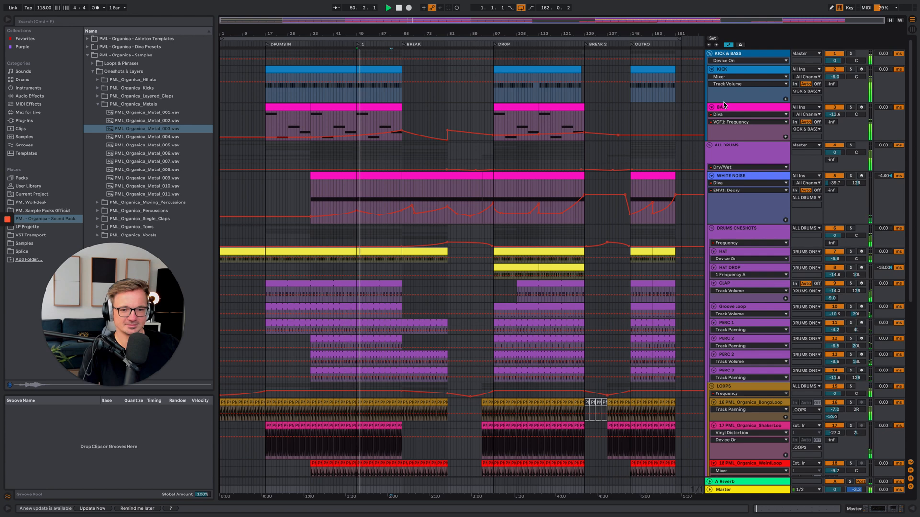
mouse_move(775, 3)
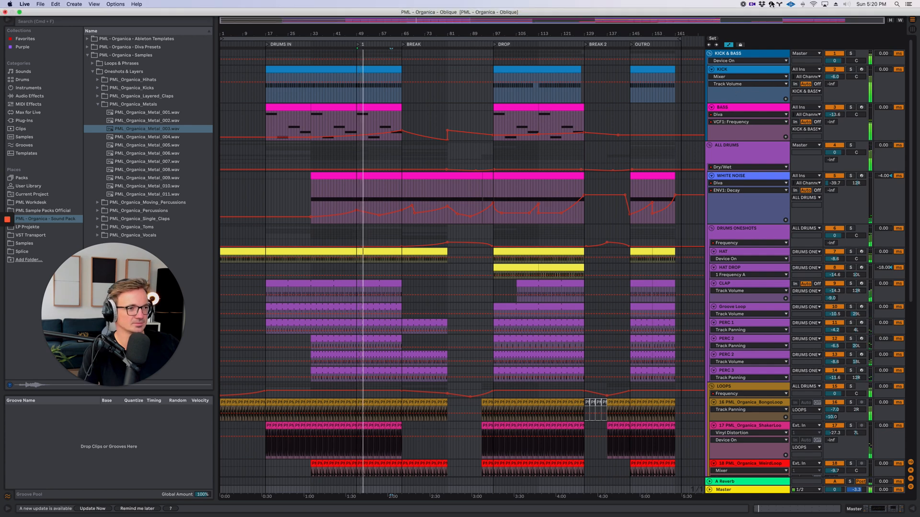